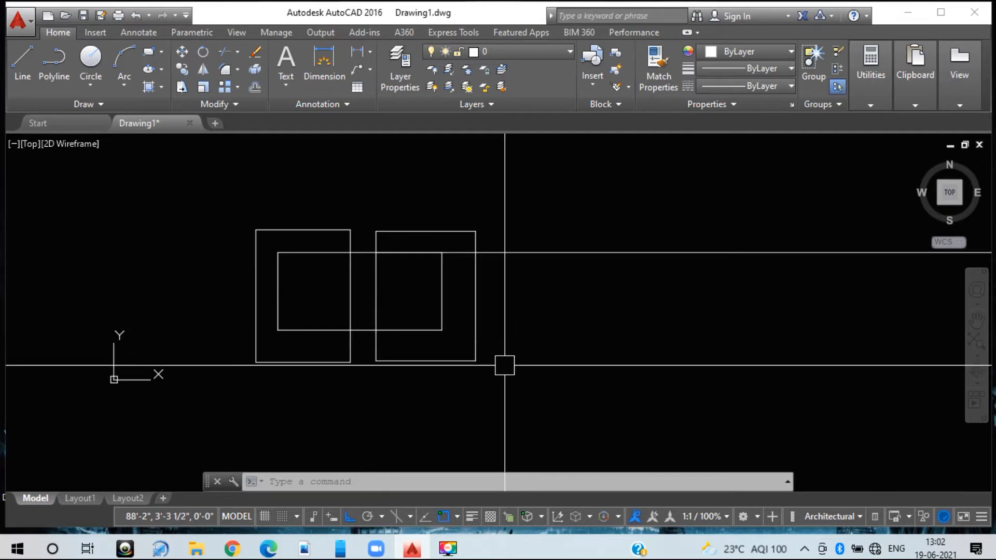
# - Draw a horizontal construction line through the lower edge of the inner rectangle
pyautogui.write('XL')
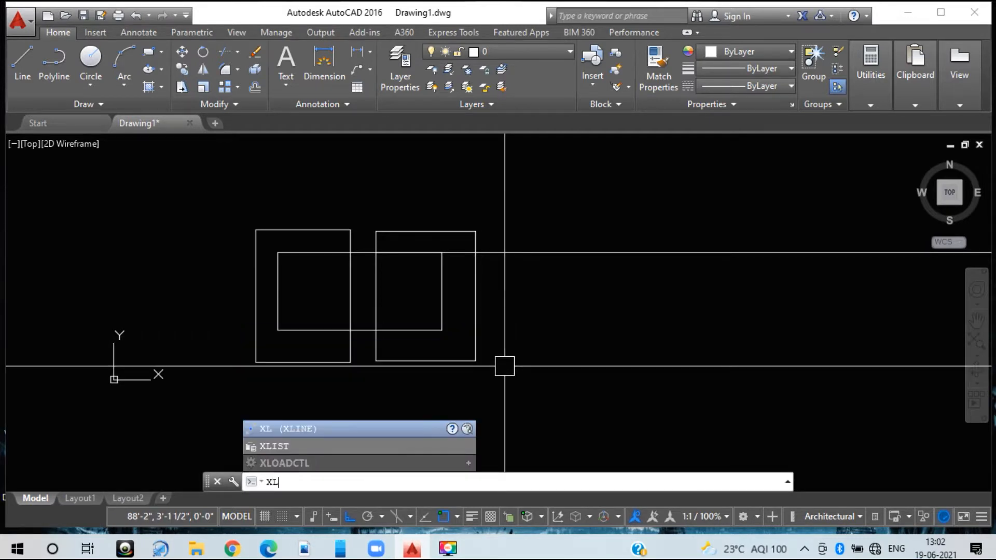
pyautogui.press('Return')
pyautogui.write('H')
pyautogui.press('Return')
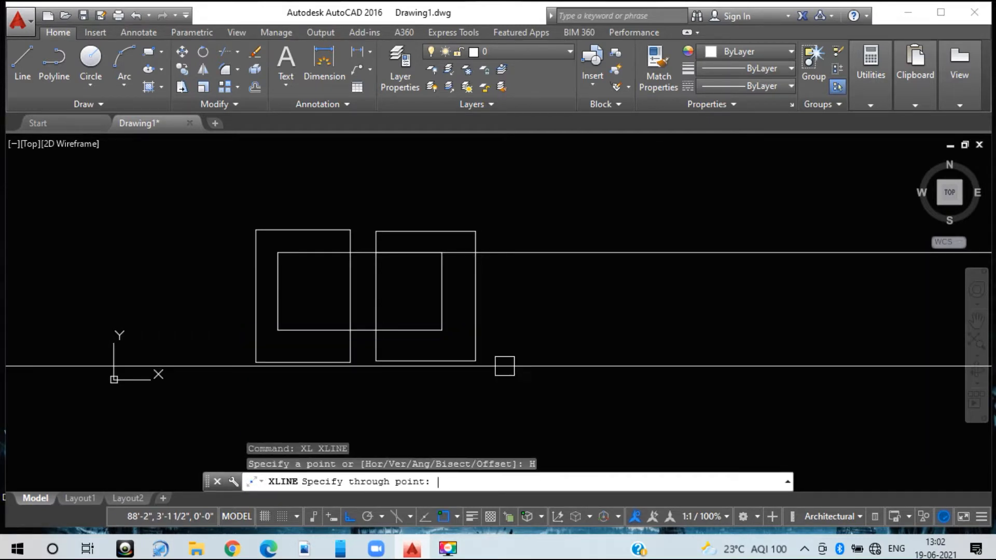
pyautogui.click(529, 330)
pyautogui.press('Escape')
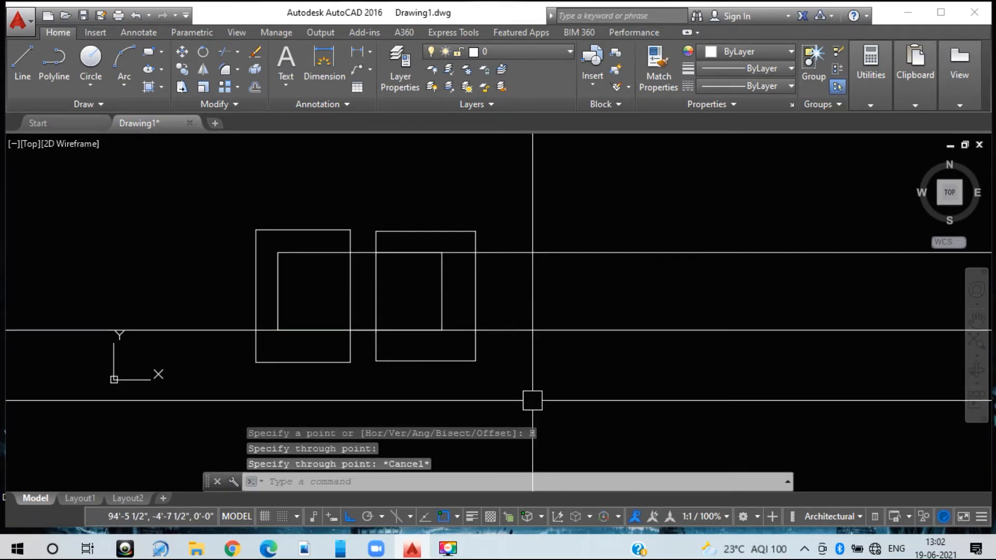
pyautogui.write('TR')
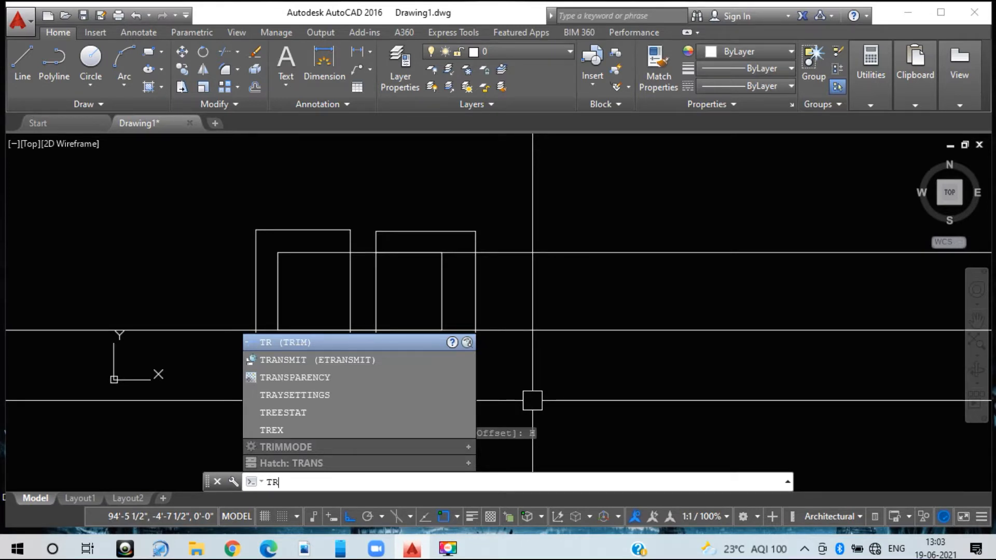
pyautogui.press('Return')
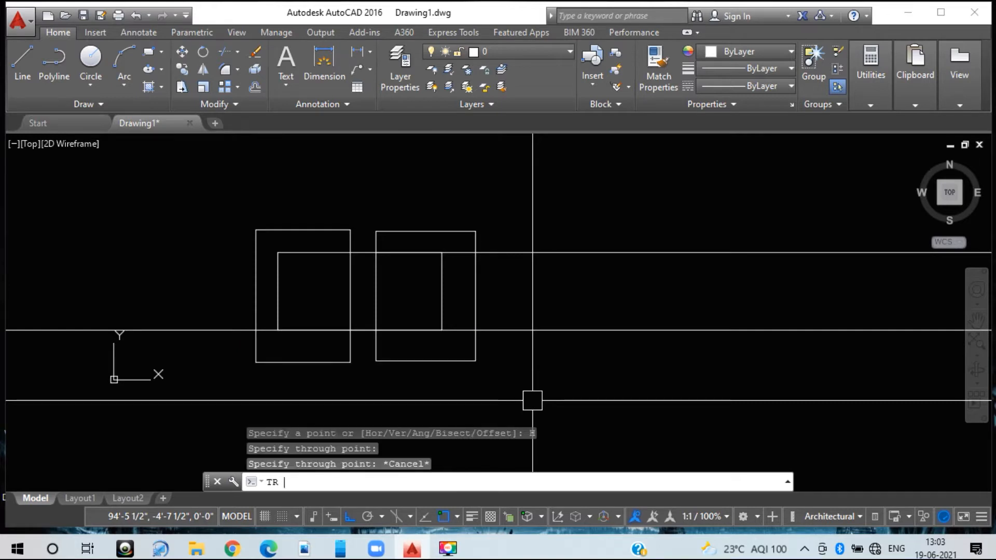
pyautogui.press('Escape')
pyautogui.write('TR')
pyautogui.press('Return')
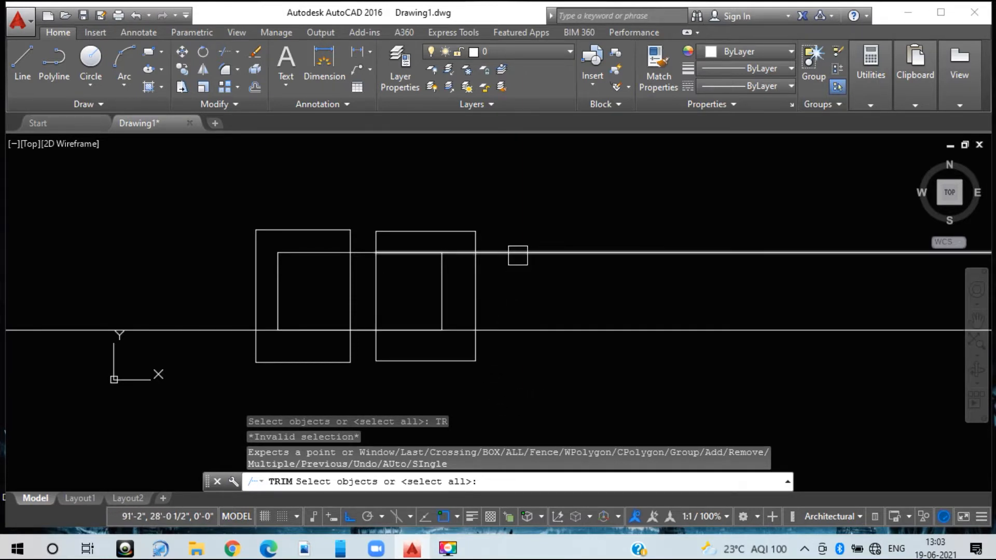
pyautogui.click(516, 254)
pyautogui.press('Escape')
# - Trim the upper horizontal line beyond the inner rectangle's right side and across the gap between the two outer rectangles, using all objects as cutting edges
pyautogui.write('TR')
pyautogui.press('Return')
pyautogui.press('Return')
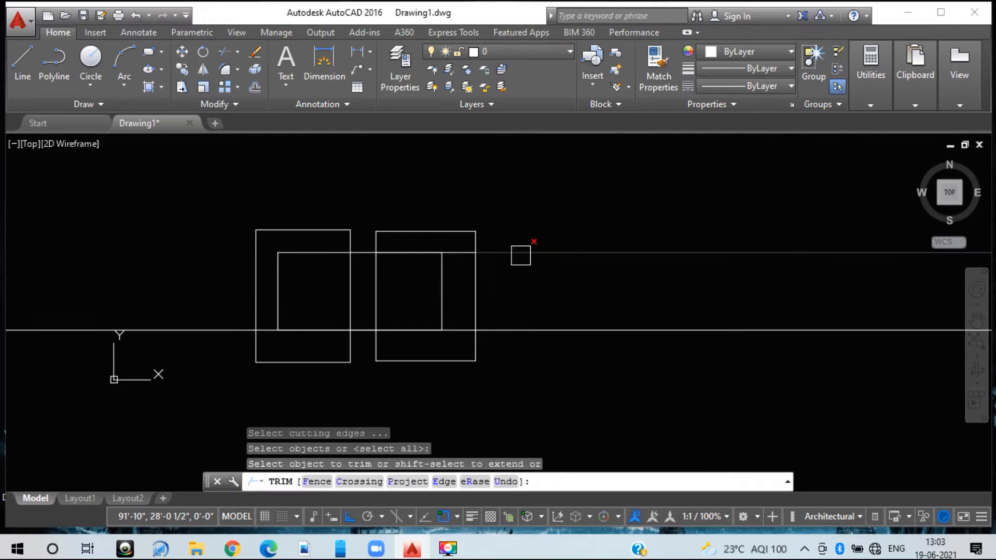
pyautogui.click(520, 253)
pyautogui.click(461, 255)
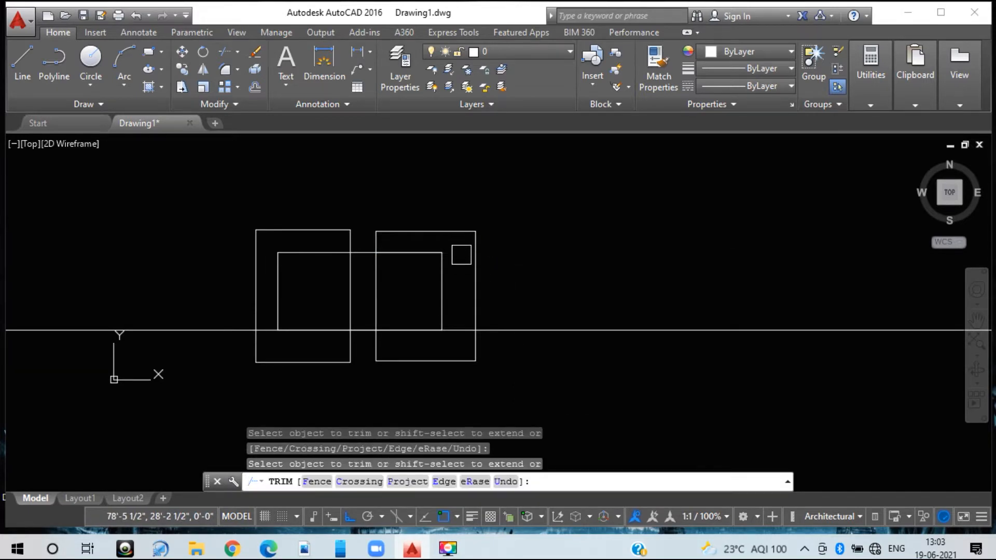
pyautogui.click(444, 279)
pyautogui.click(413, 256)
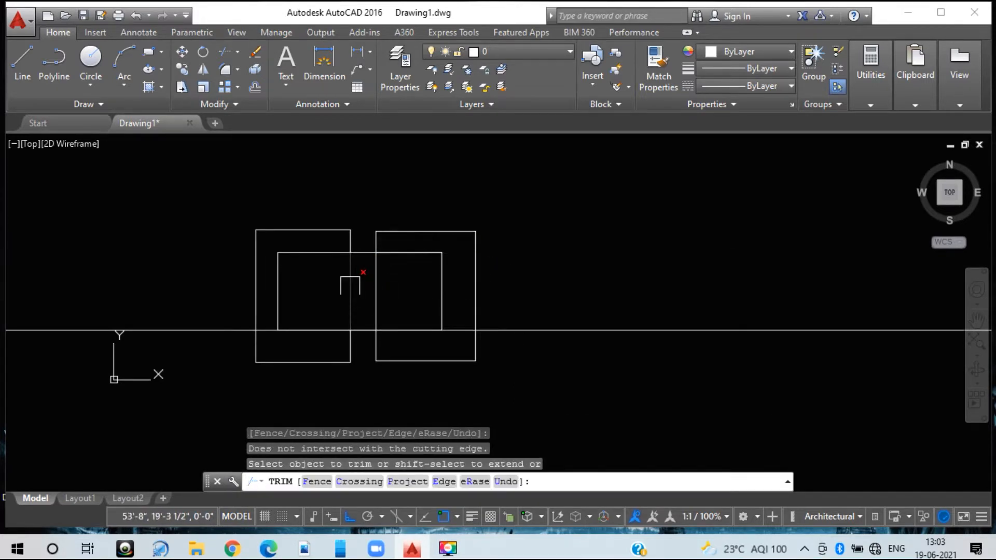
pyautogui.click(363, 253)
pyautogui.click(318, 252)
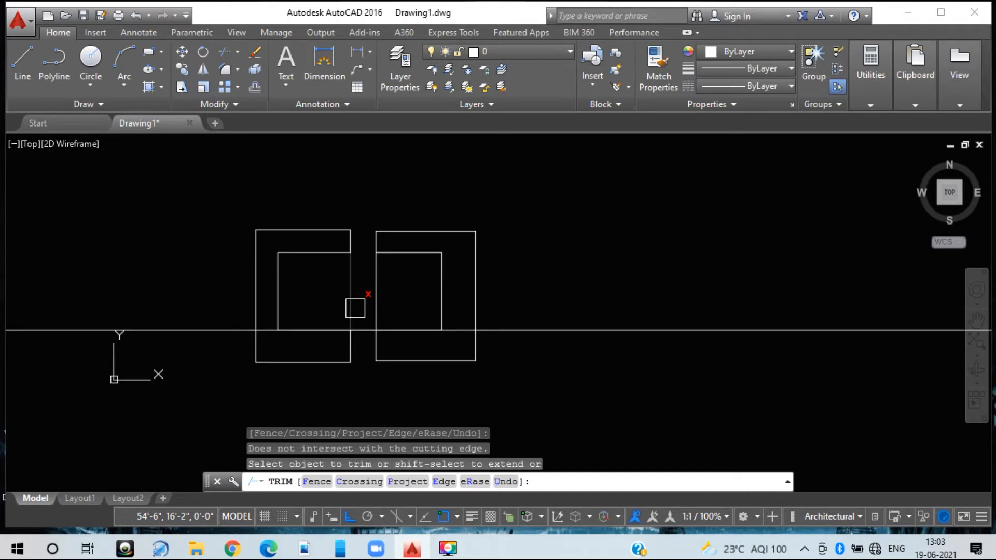
pyautogui.press('Escape')
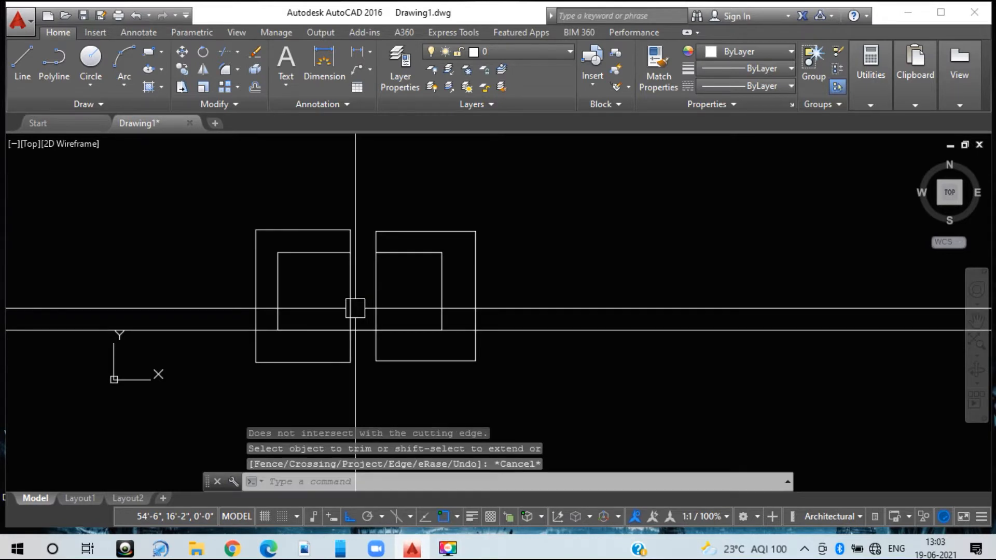
# - Trim the part of the lower construction line left of the inner rectangle, using the inner rectangle's left side as cutting edge
pyautogui.write('TR')
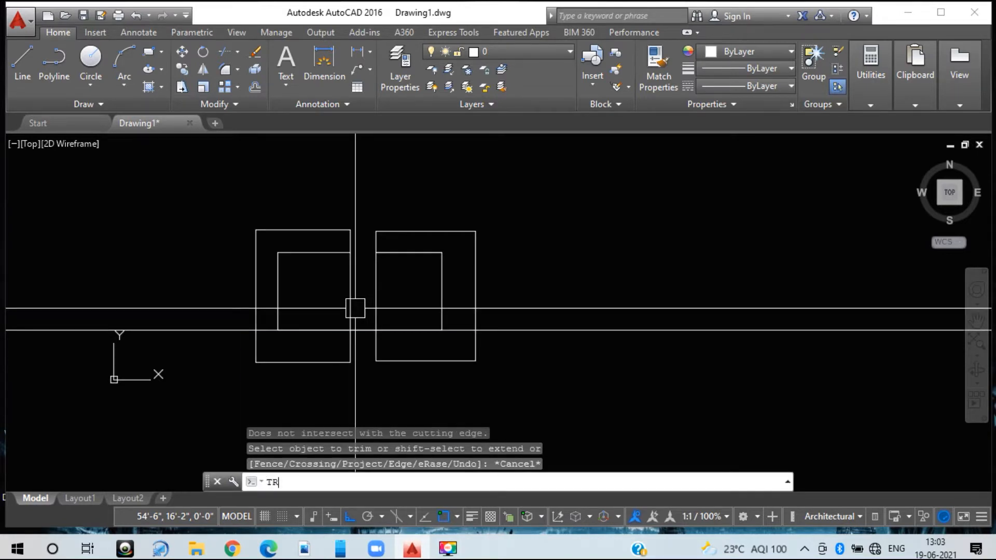
pyautogui.press('Return')
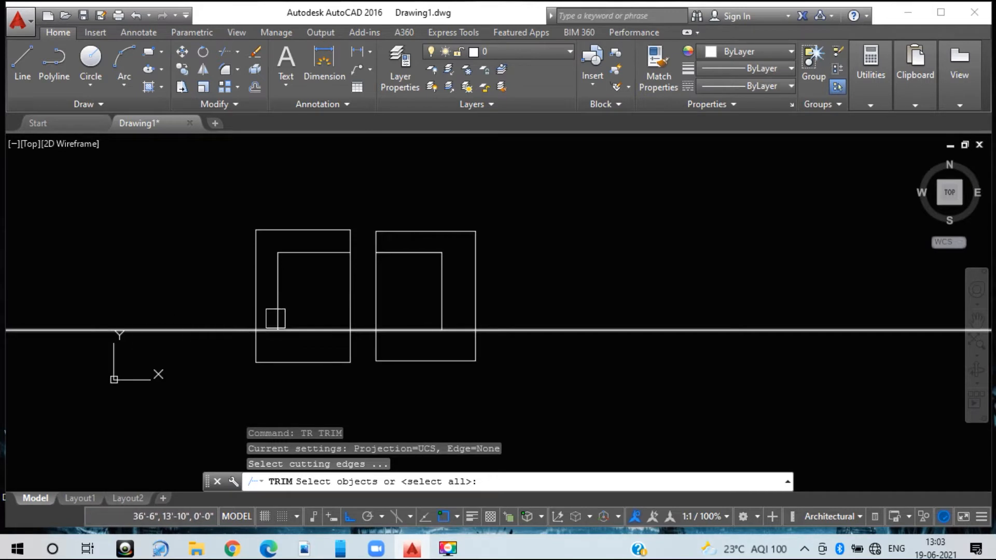
pyautogui.click(277, 304)
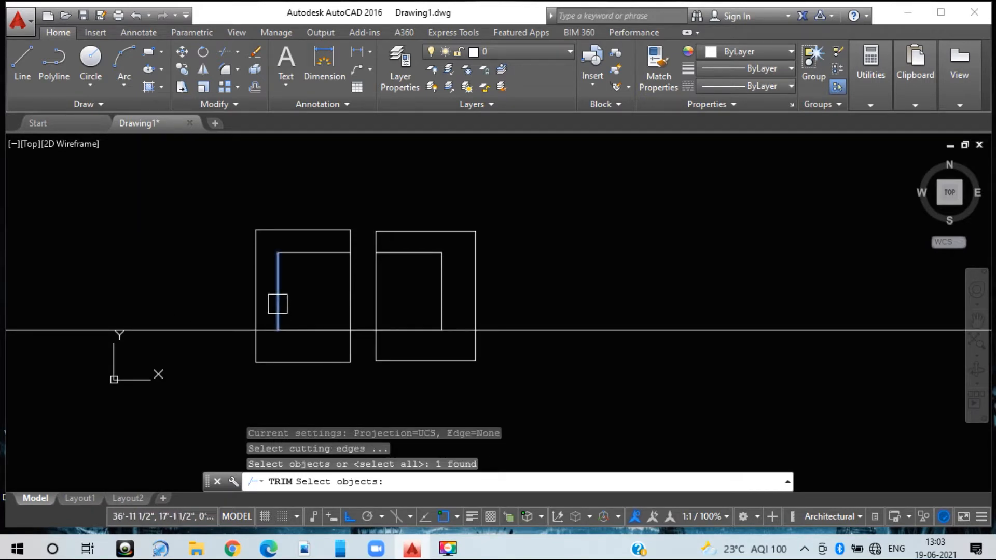
pyautogui.press('Return')
pyautogui.click(278, 305)
pyautogui.click(196, 362)
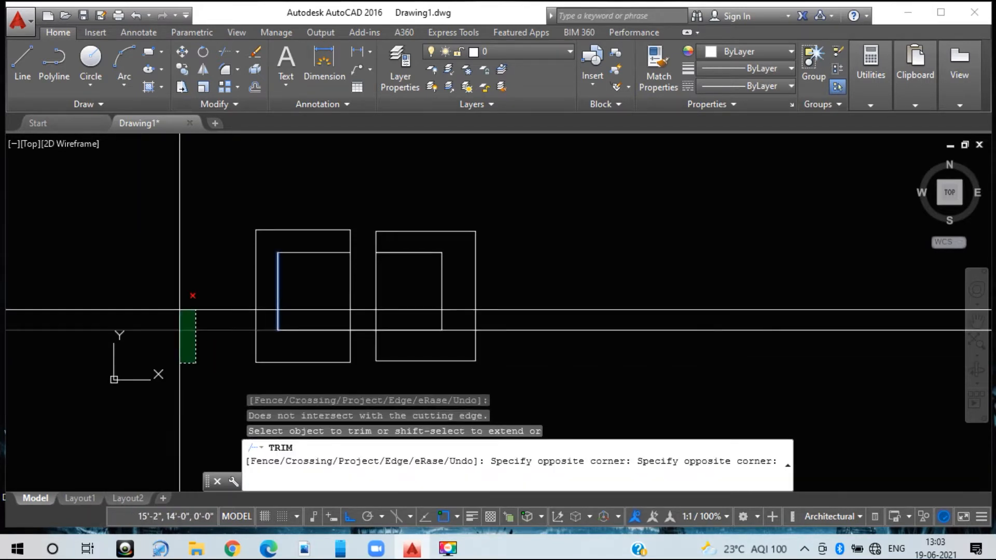
pyautogui.click(171, 260)
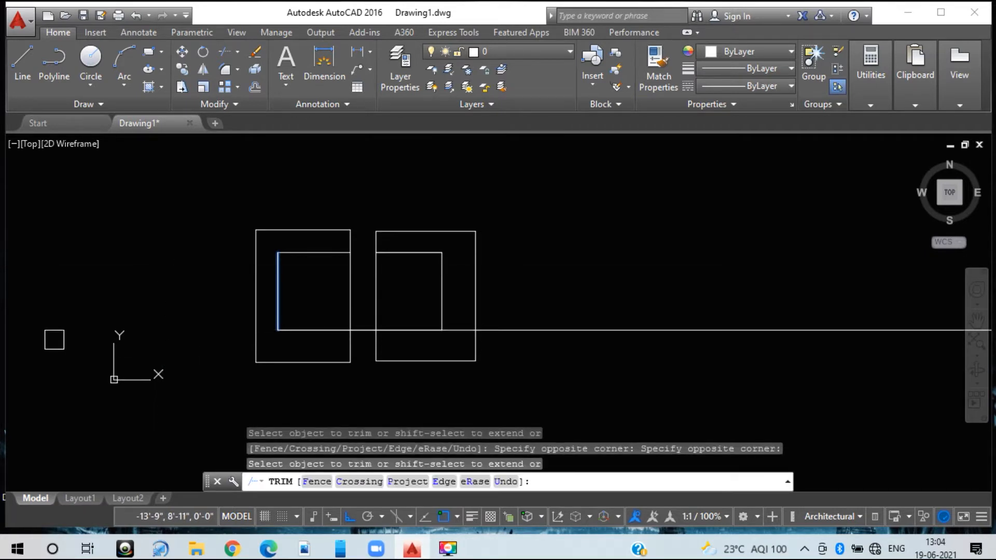
pyautogui.press('Escape')
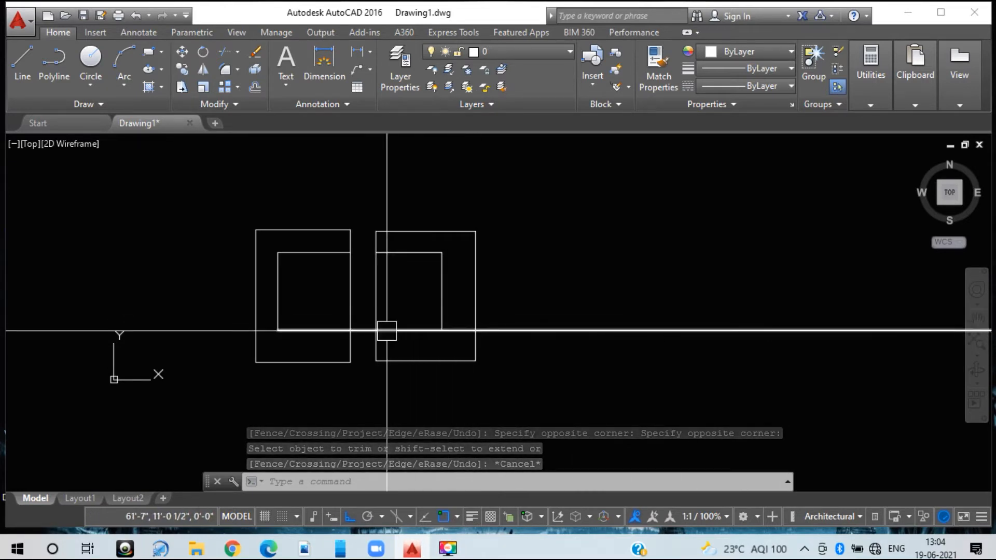
# - Trim the lower horizontal line where it extends past the right outer rectangle, using that rectangle as cutting edge
pyautogui.write('TR')
pyautogui.press('Return')
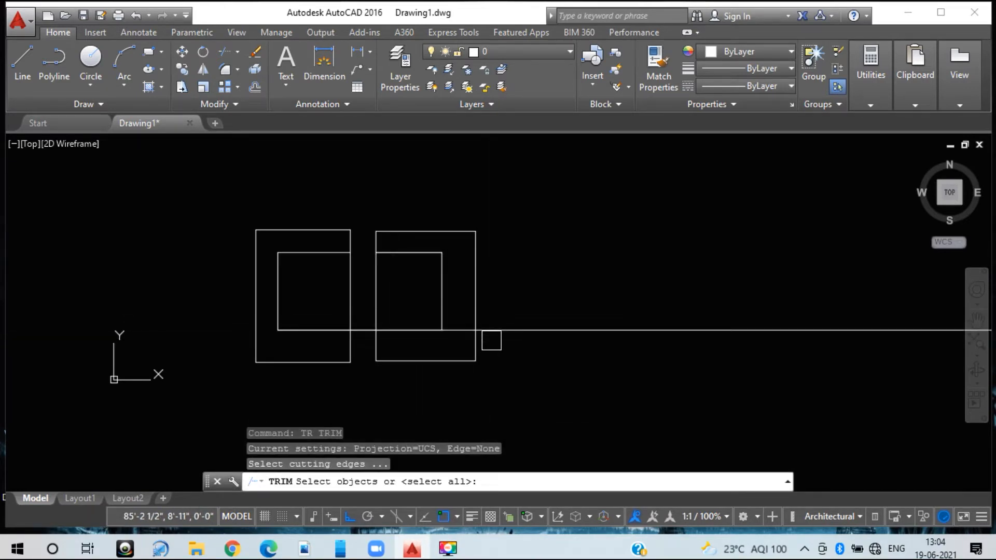
pyautogui.click(475, 308)
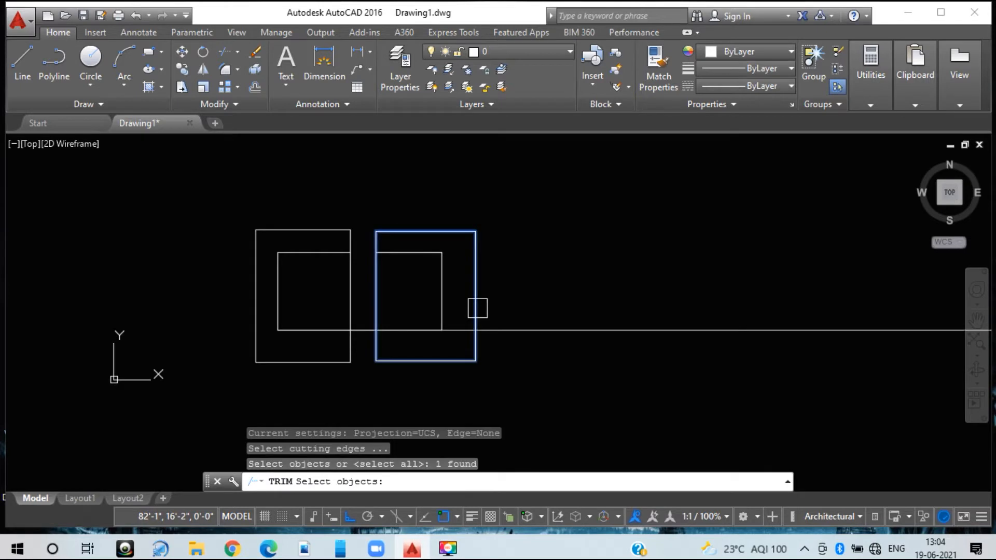
pyautogui.press('Return')
pyautogui.click(565, 367)
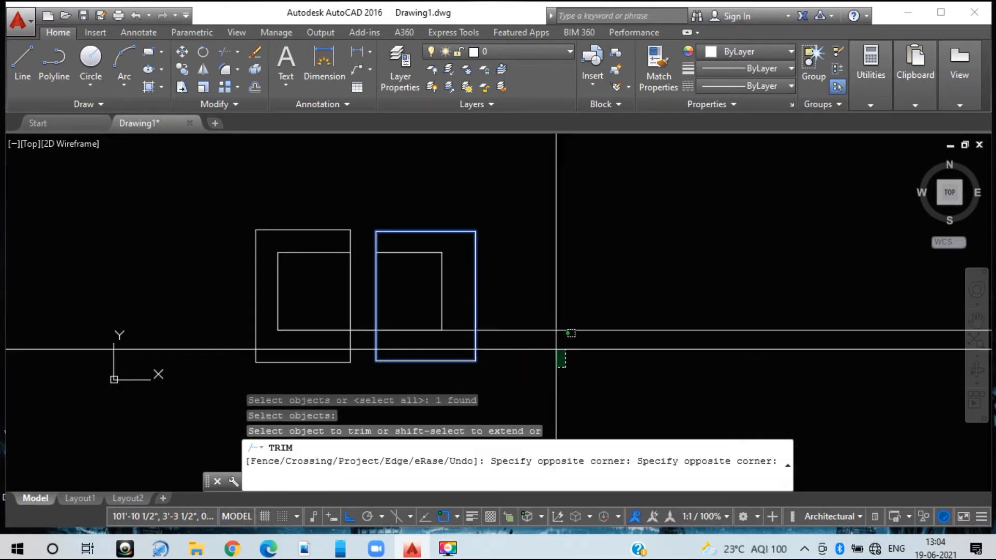
pyautogui.click(537, 278)
pyautogui.press('Escape')
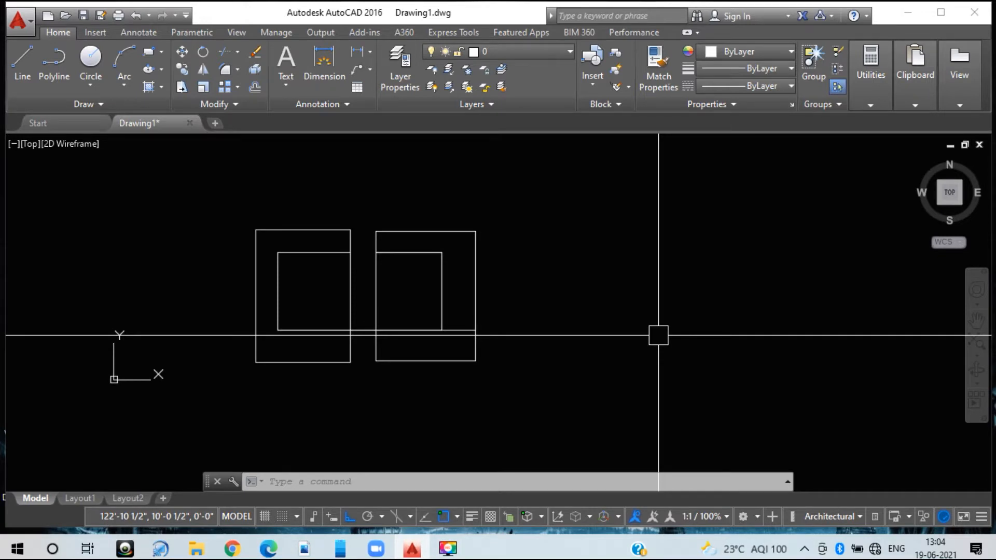
# - Draw a five-sided polygon by the Edge option with a 5' vertical edge in the empty area right of the rectangles
pyautogui.moveTo(658, 336)
pyautogui.mouseDown(button='middle')
pyautogui.moveTo(667, 341)
pyautogui.moveTo(415, 357)
pyautogui.mouseUp(button='middle')
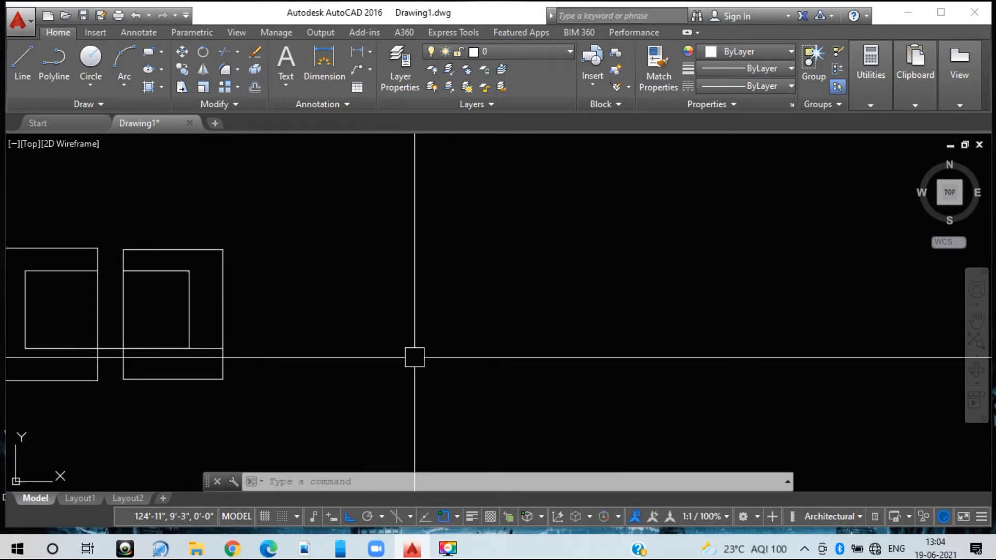
pyautogui.write('POL')
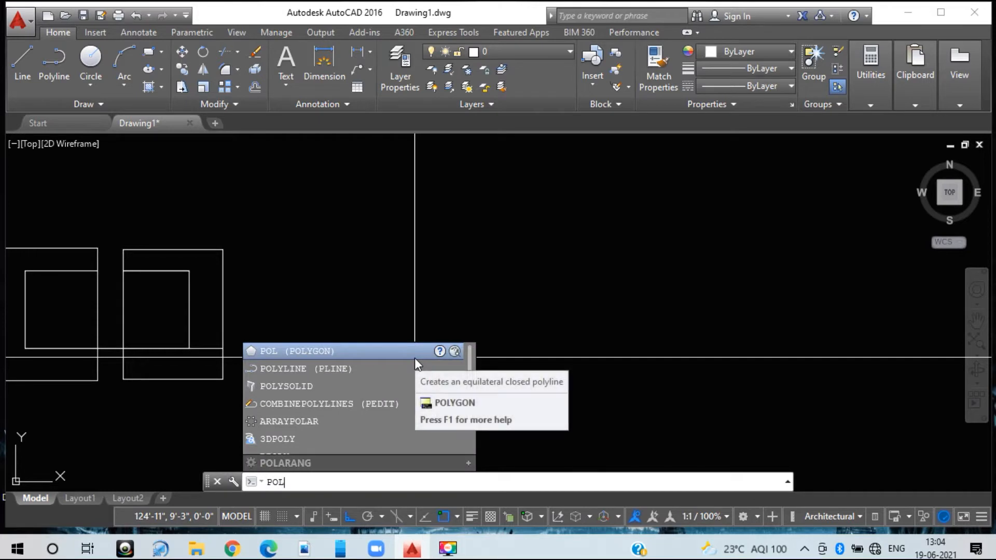
pyautogui.press('Return')
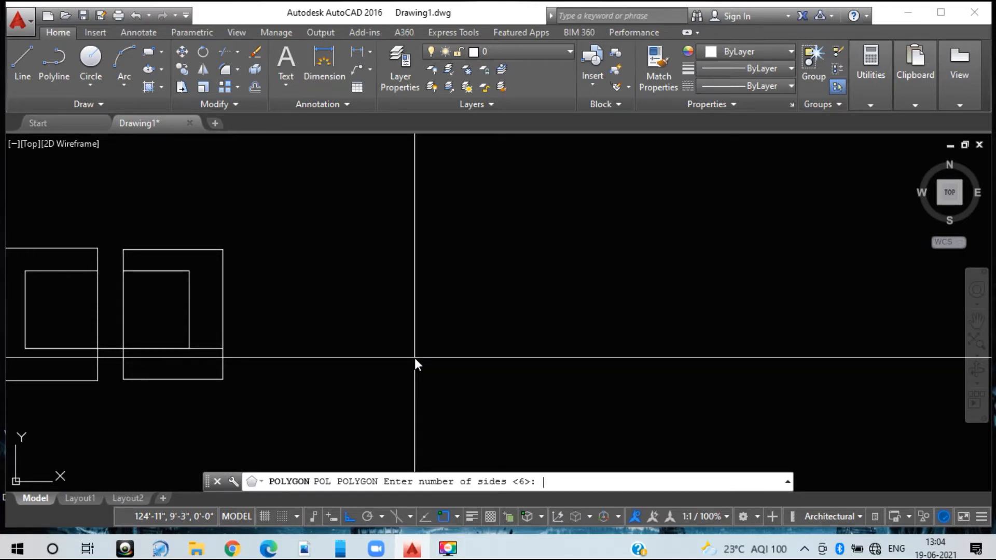
pyautogui.write('5')
pyautogui.press('Return')
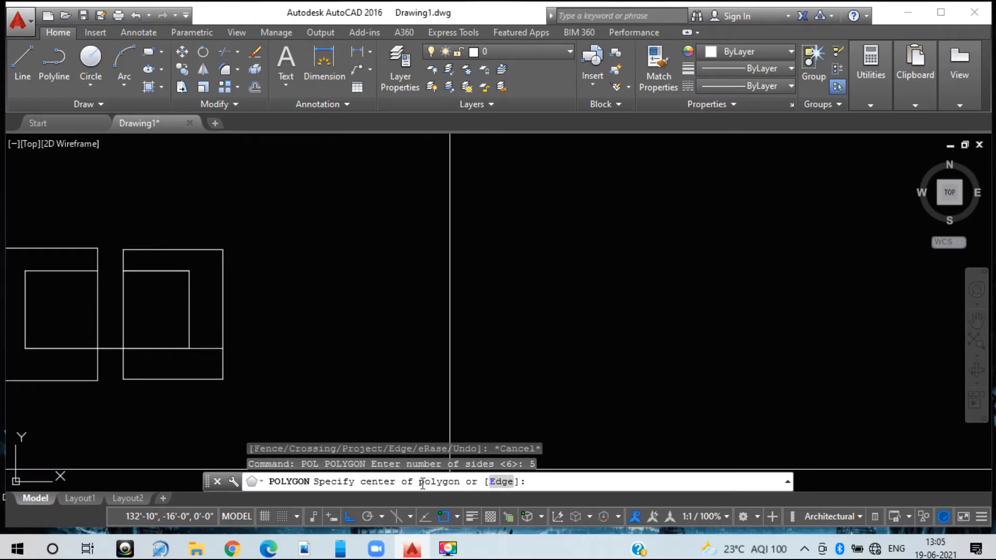
pyautogui.click(499, 483)
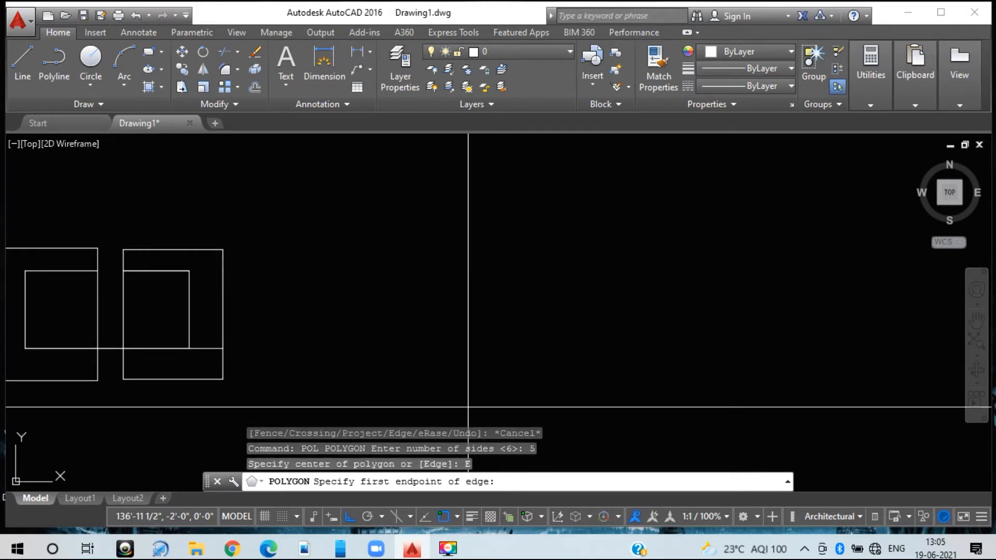
pyautogui.click(415, 314)
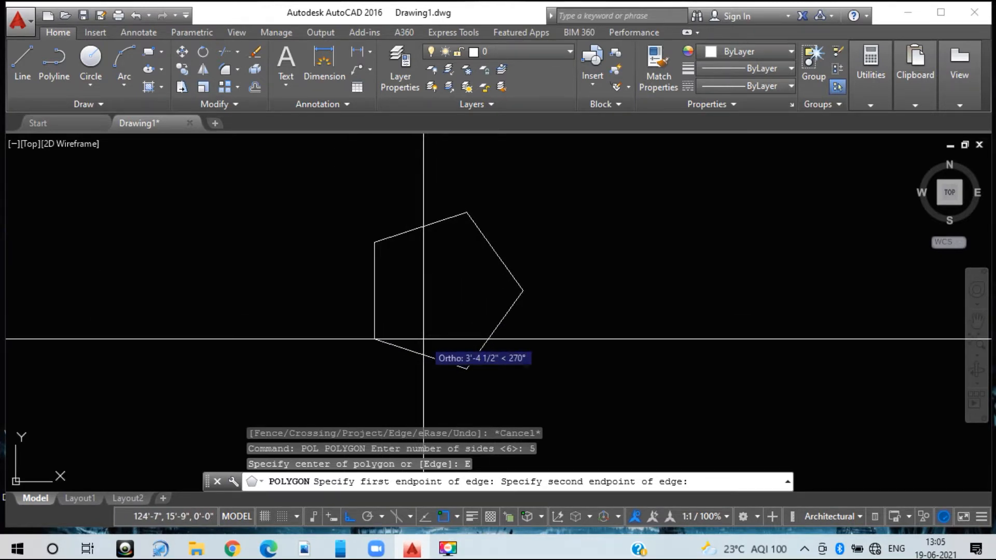
pyautogui.write('5')
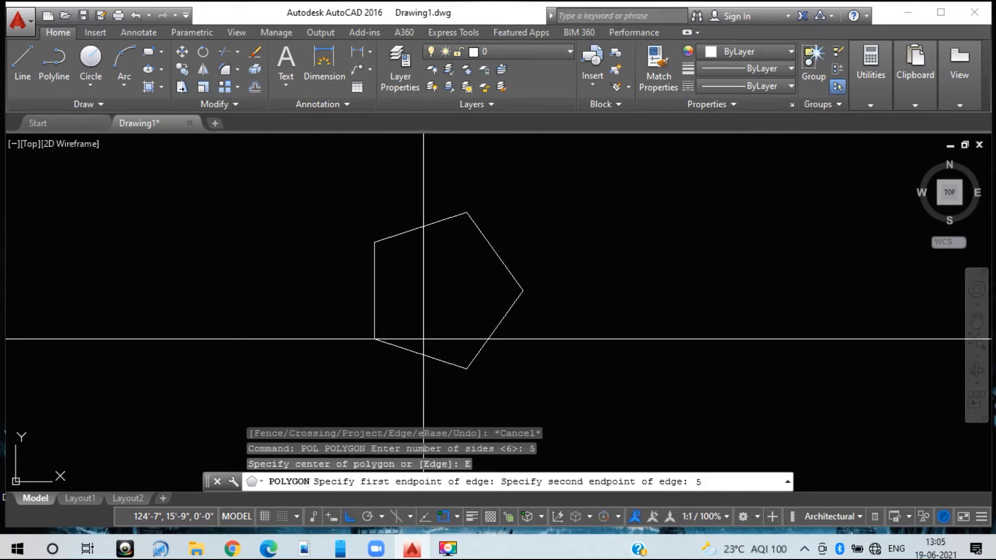
pyautogui.write("'")
pyautogui.press('Return')
# - Add an aligned dimension below the pentagon's lower-left edge
pyautogui.moveTo(454, 362); pyautogui.dragTo(436, 276, button='middle')
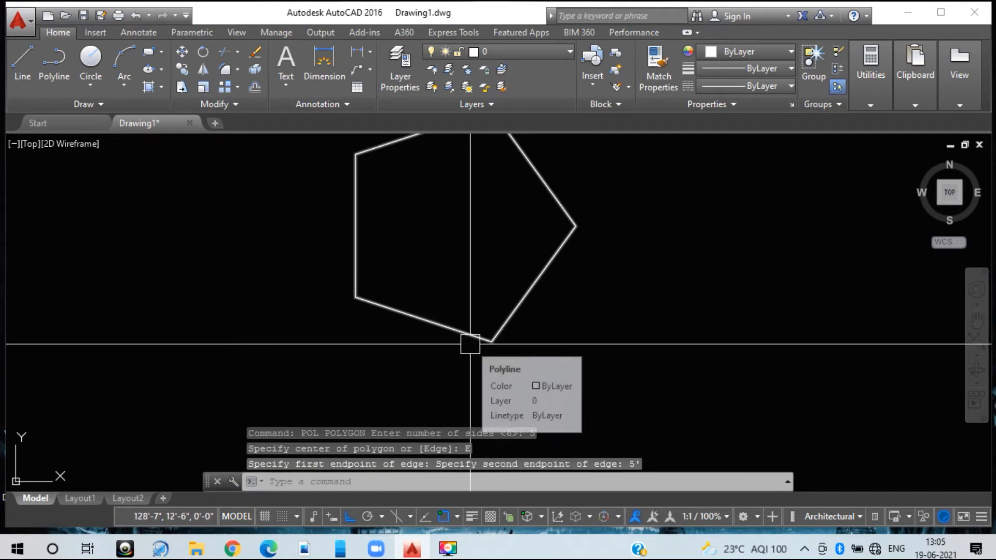
pyautogui.write('DAL')
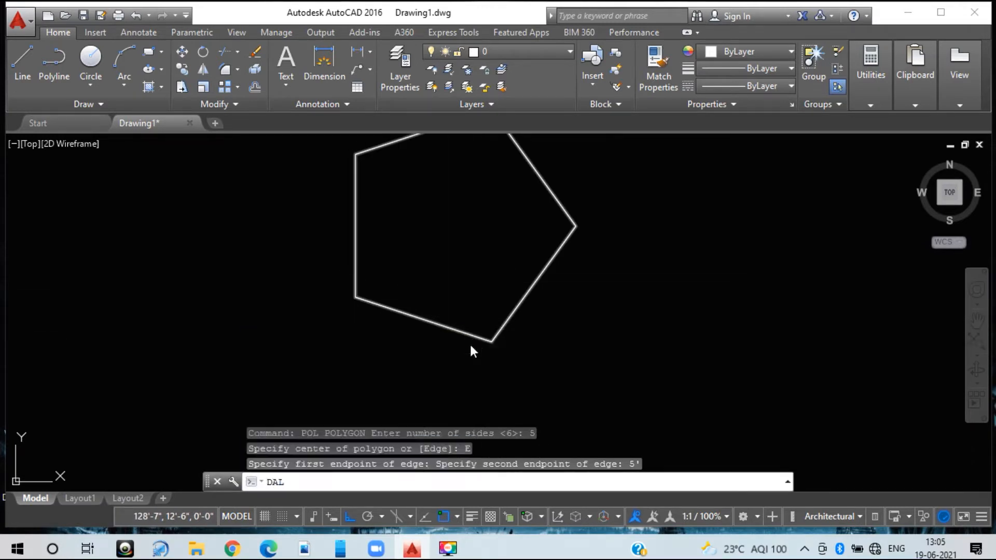
pyautogui.press('Return')
pyautogui.click(492, 341)
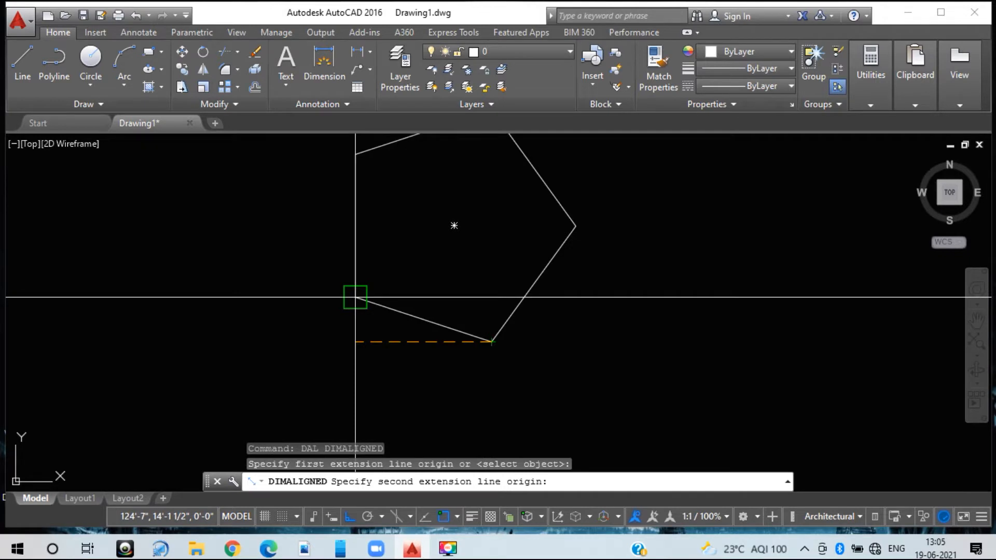
pyautogui.click(356, 298)
pyautogui.click(382, 339)
# - Add an aligned dimension outside the pentagon's lower-right edge
pyautogui.press('Return')
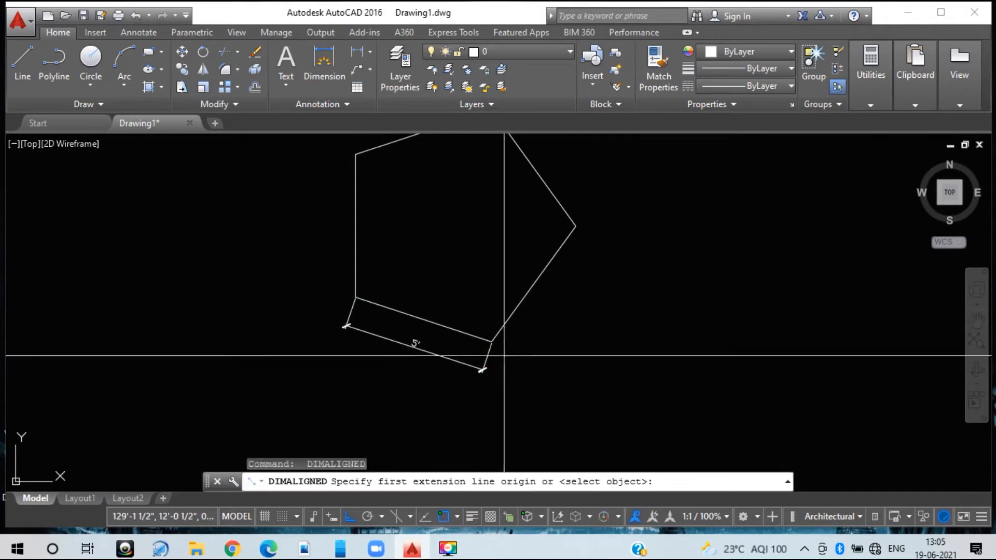
pyautogui.click(491, 341)
pyautogui.click(576, 226)
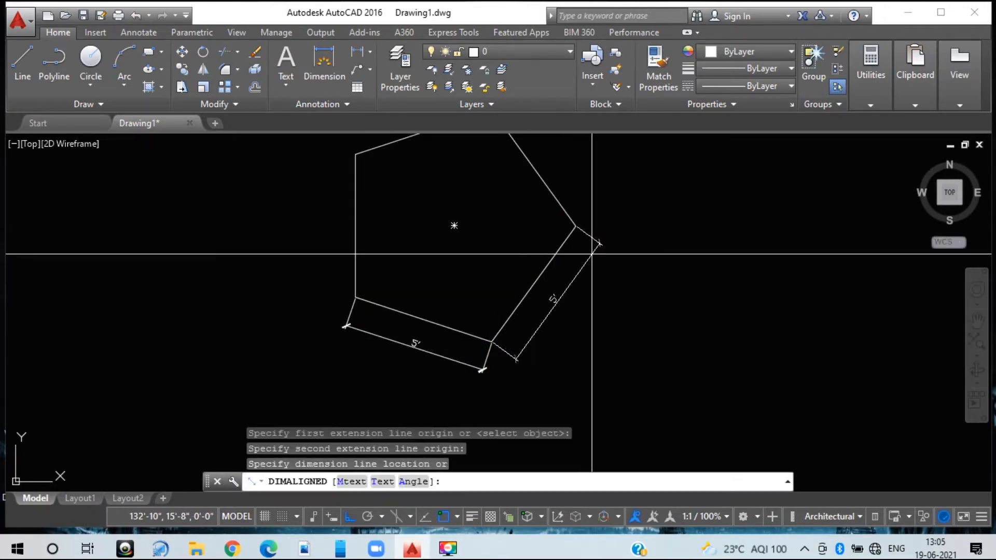
pyautogui.click(597, 252)
pyautogui.scroll(-3, 617, 322)
pyautogui.moveTo(618, 325)
pyautogui.mouseDown(button='middle')
pyautogui.moveTo(609, 339)
pyautogui.moveTo(530, 343)
pyautogui.mouseUp(button='middle')
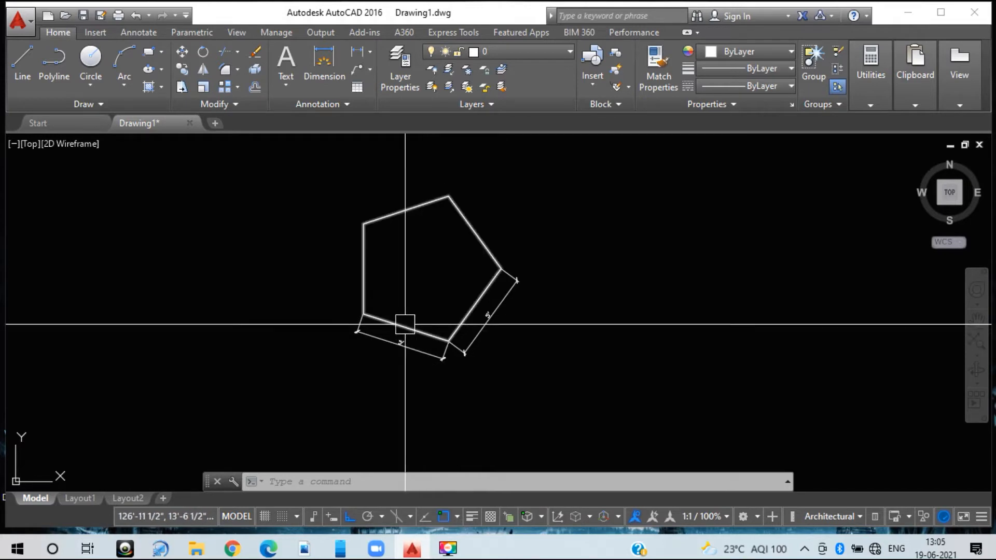
pyautogui.scroll(2, 392, 314)
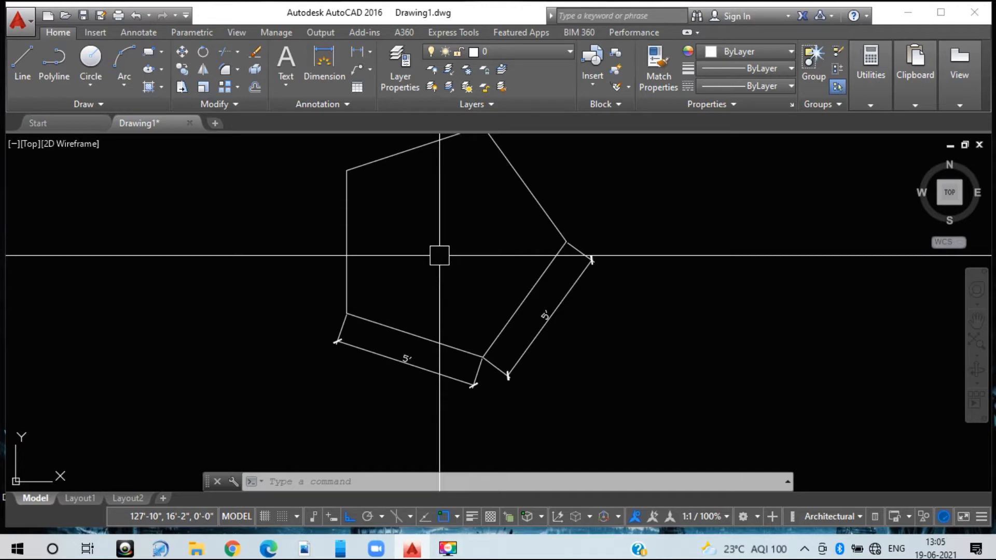
# - Try to draw an elliptical arc spanning the inner rectangle's width inside the right outer rectangle, with a 2' distance to the other axis
pyautogui.scroll(-8, 439, 255)
pyautogui.moveTo(459, 303); pyautogui.dragTo(625, 318, button='middle')
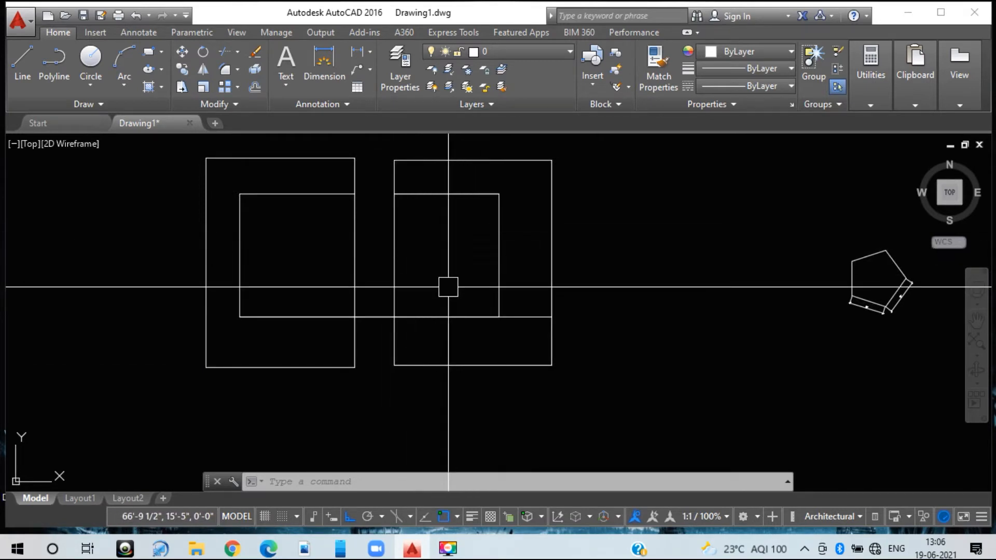
pyautogui.write('EL')
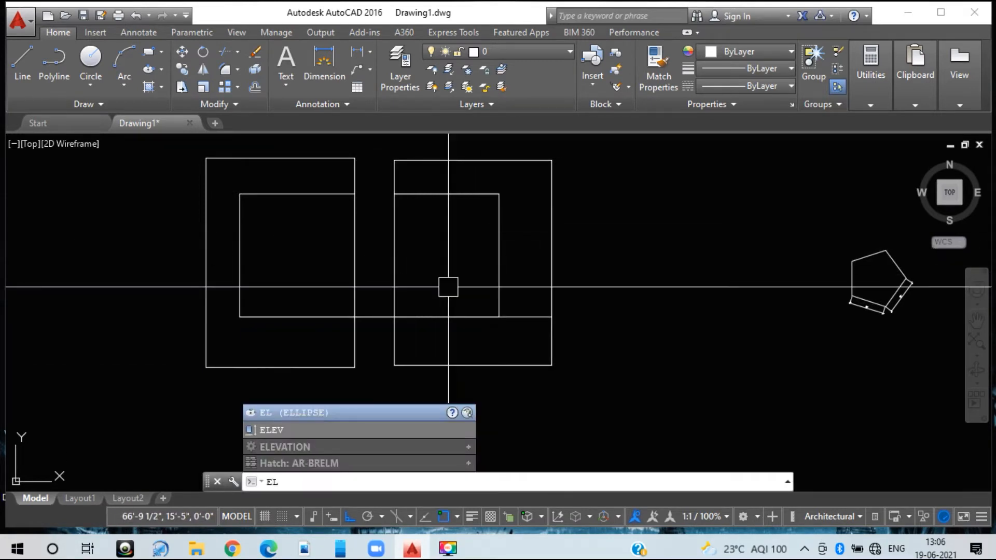
pyautogui.press('Return')
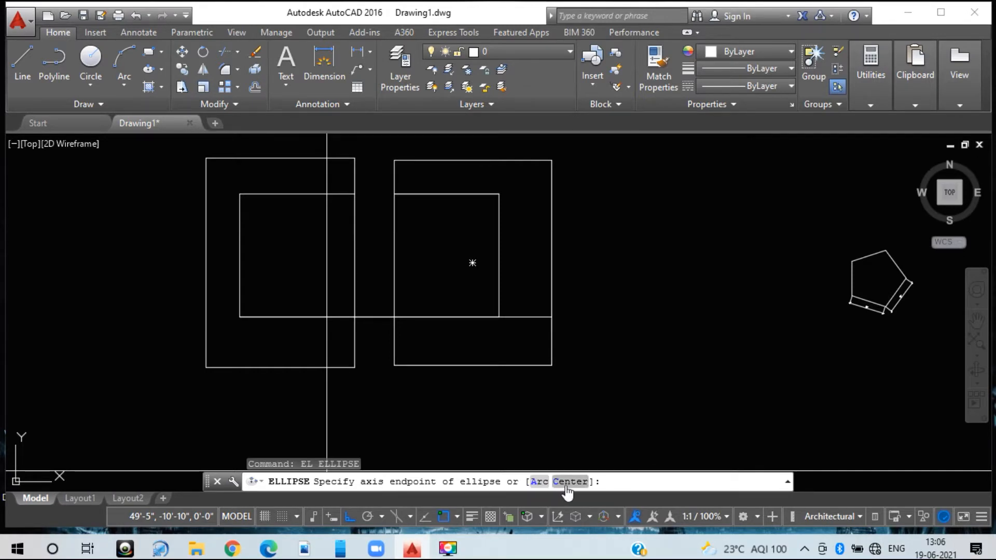
pyautogui.click(539, 482)
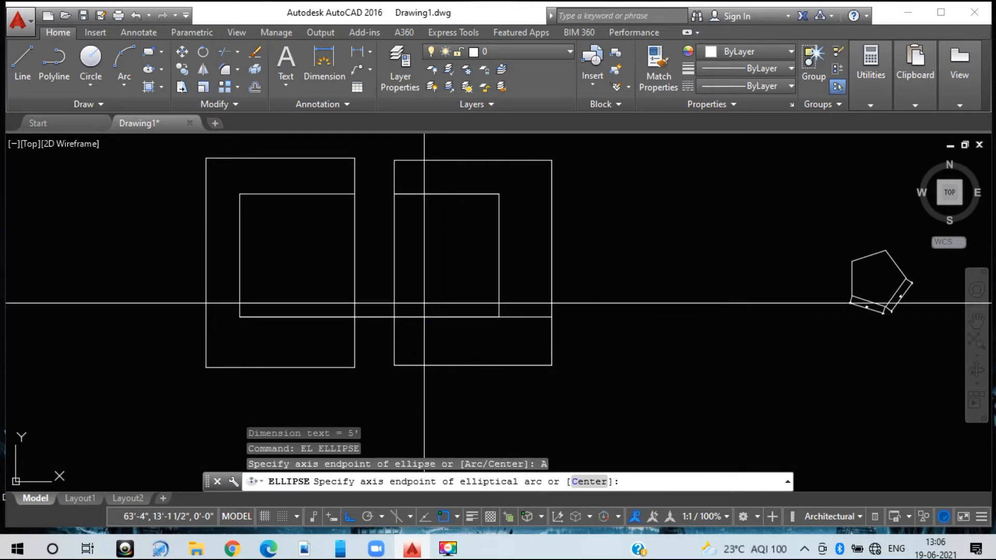
pyautogui.click(394, 262)
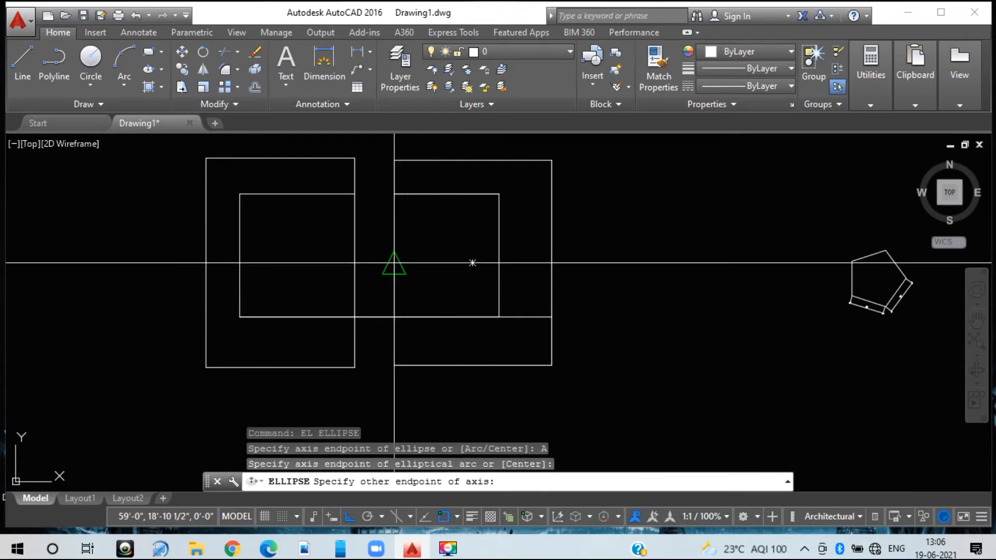
pyautogui.click(499, 264)
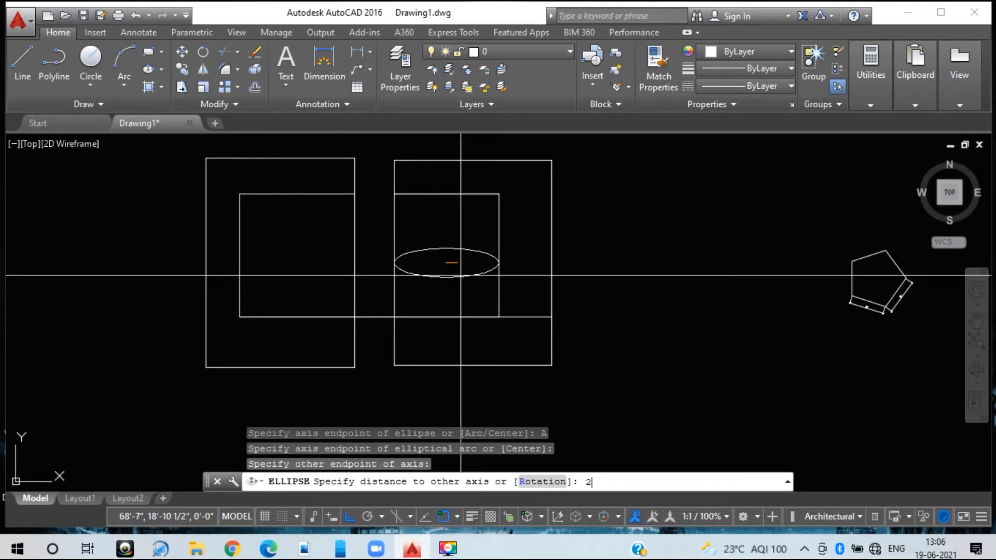
pyautogui.press('Return')
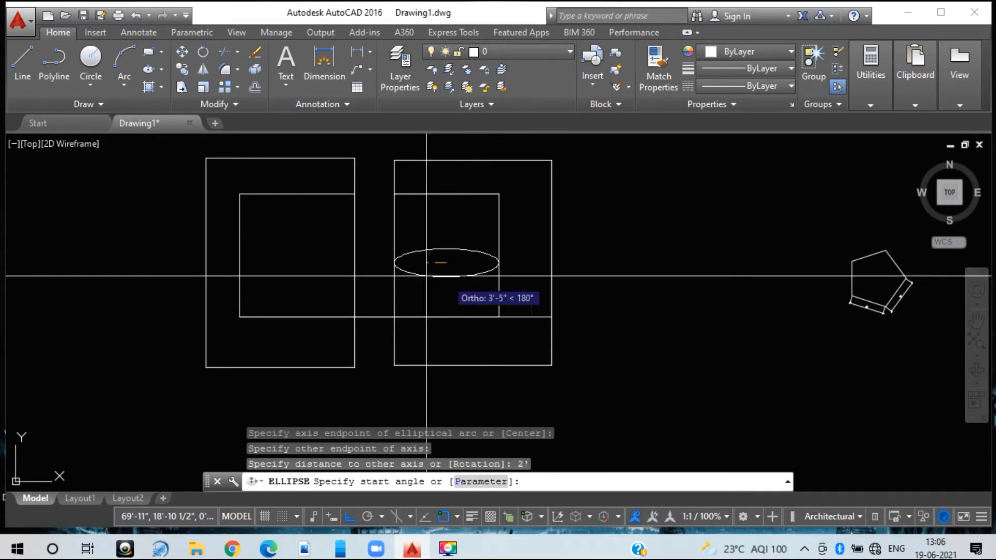
pyautogui.press('Escape')
pyautogui.rightClick(482, 318)
pyautogui.press('Escape')
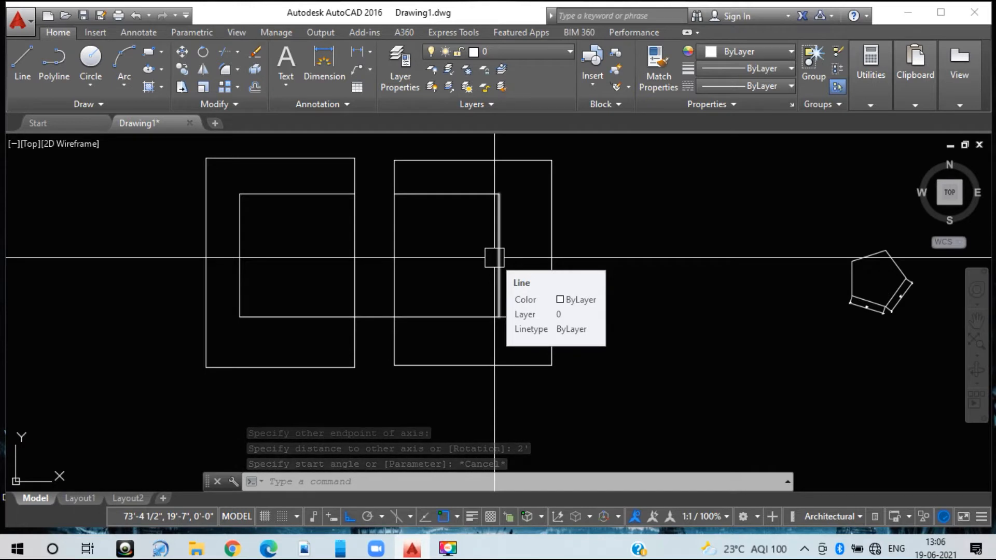
pyautogui.write('e')
pyautogui.press('Return')
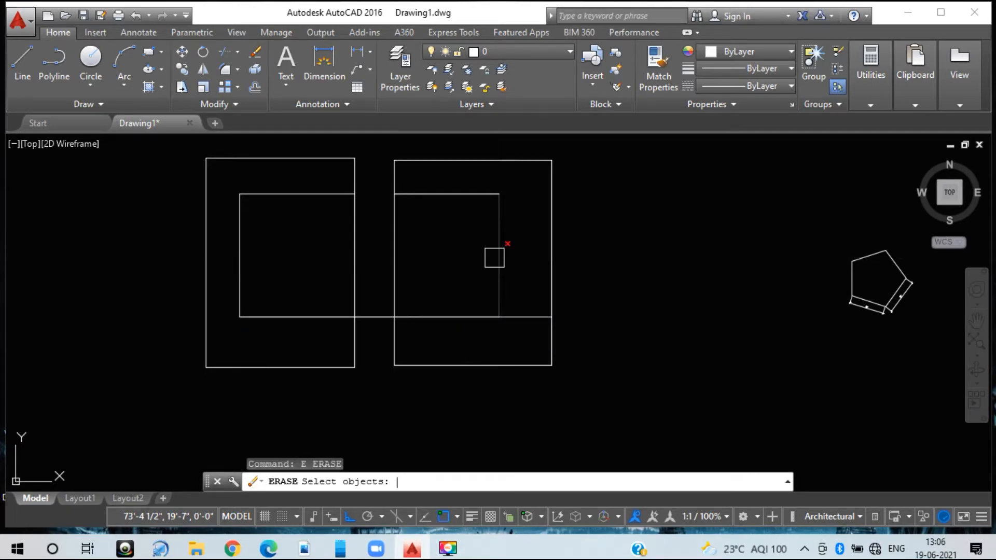
pyautogui.click(503, 288)
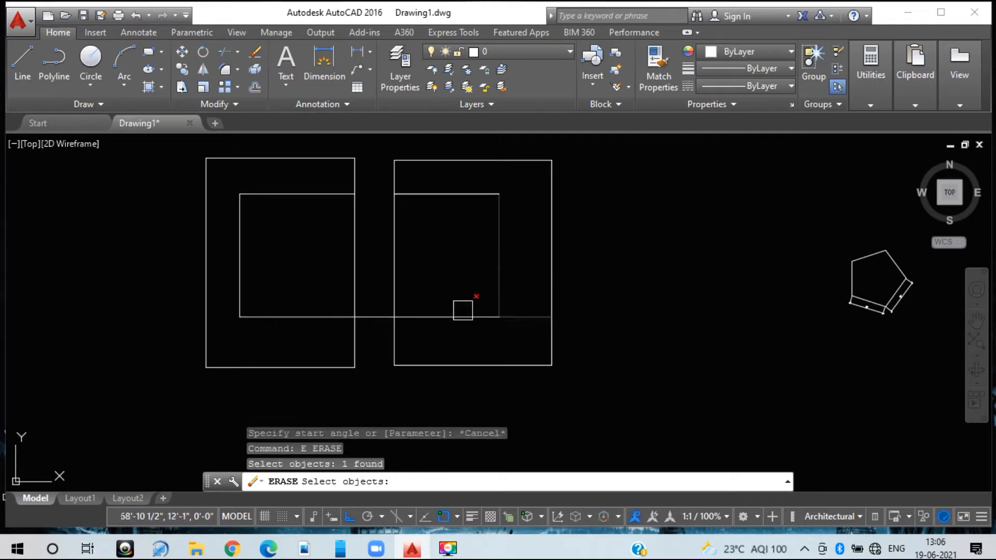
pyautogui.click(513, 315)
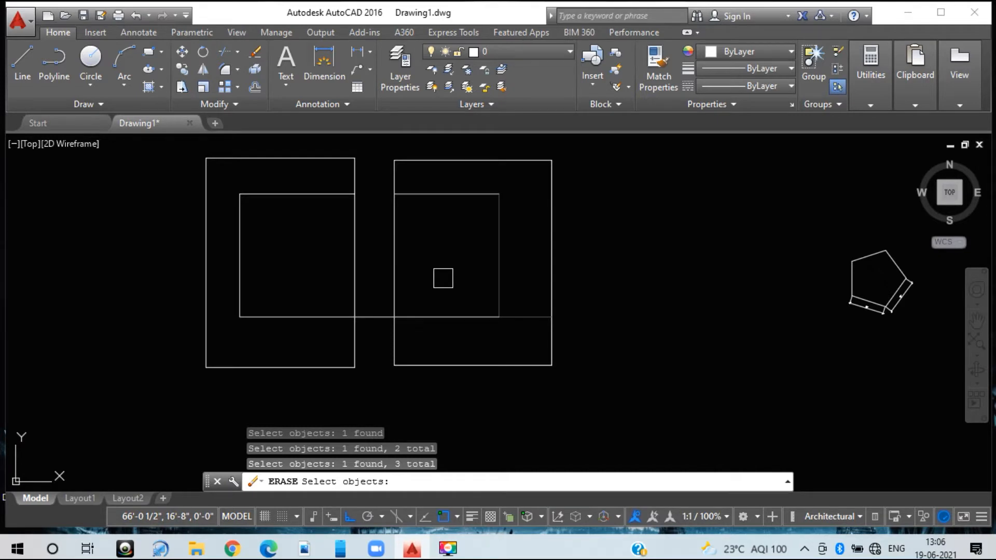
pyautogui.press('Escape')
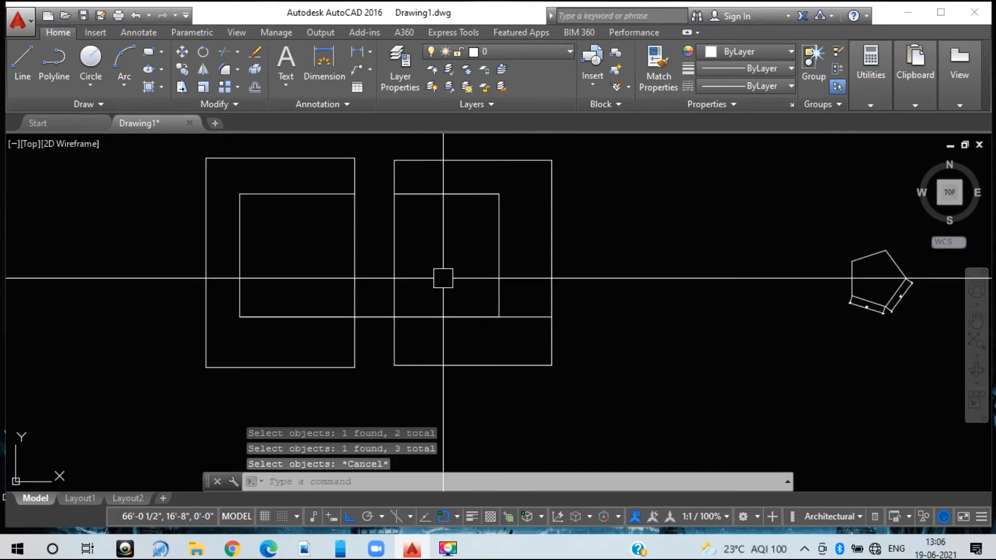
# - Extend the upper horizontal line and the top end of the inner vertical line to the right outer rectangle, used as boundary
pyautogui.click(552, 247)
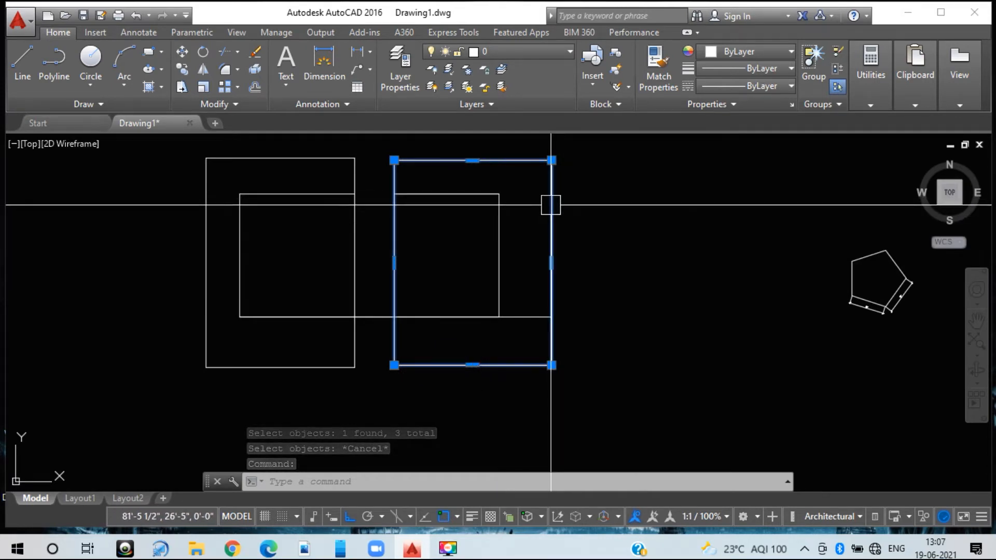
pyautogui.write('EX')
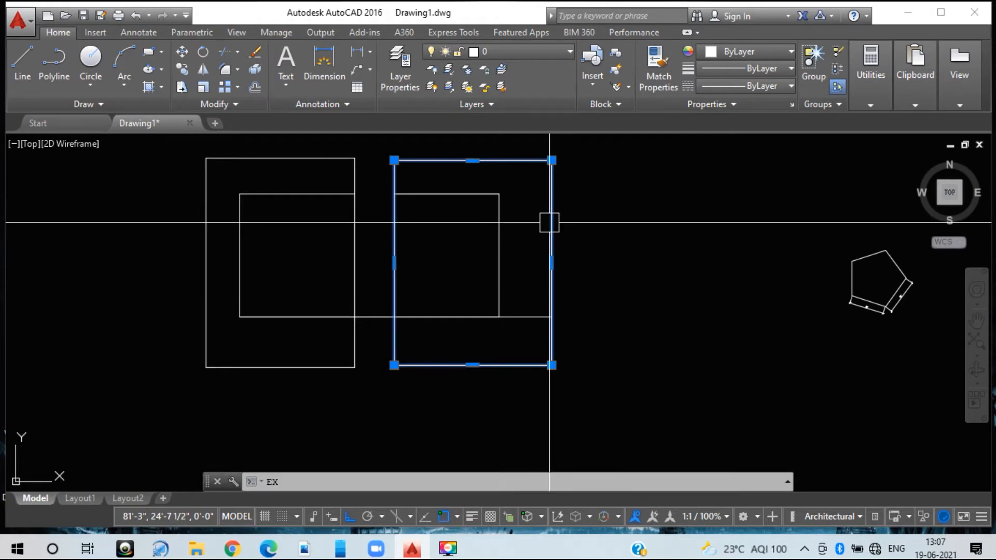
pyautogui.press('Return')
pyautogui.click(550, 221)
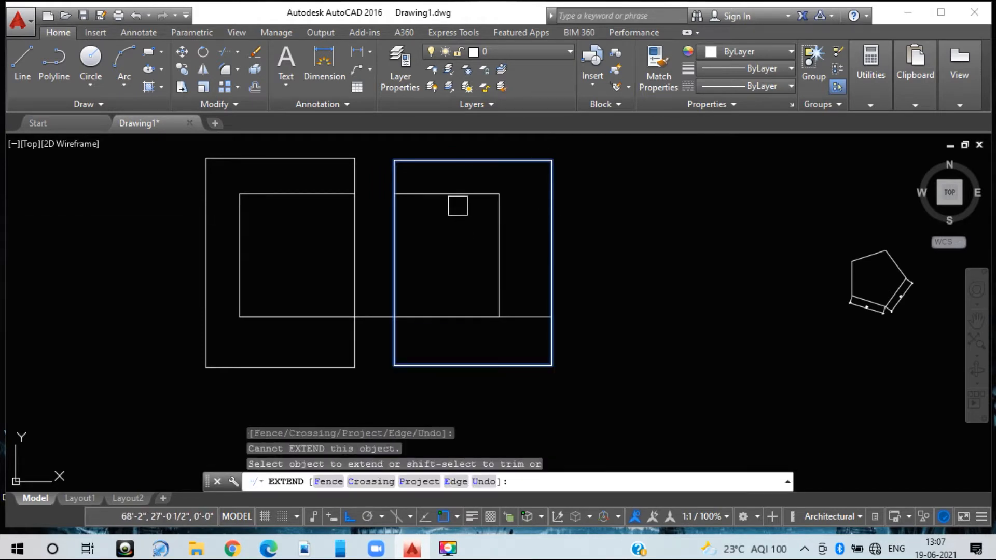
pyautogui.click(491, 202)
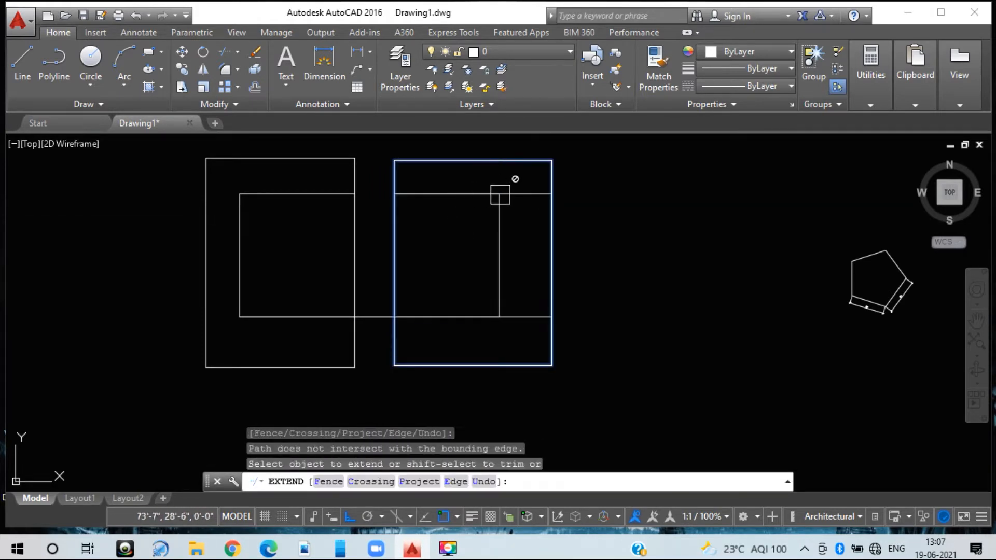
pyautogui.click(502, 226)
pyautogui.click(502, 164)
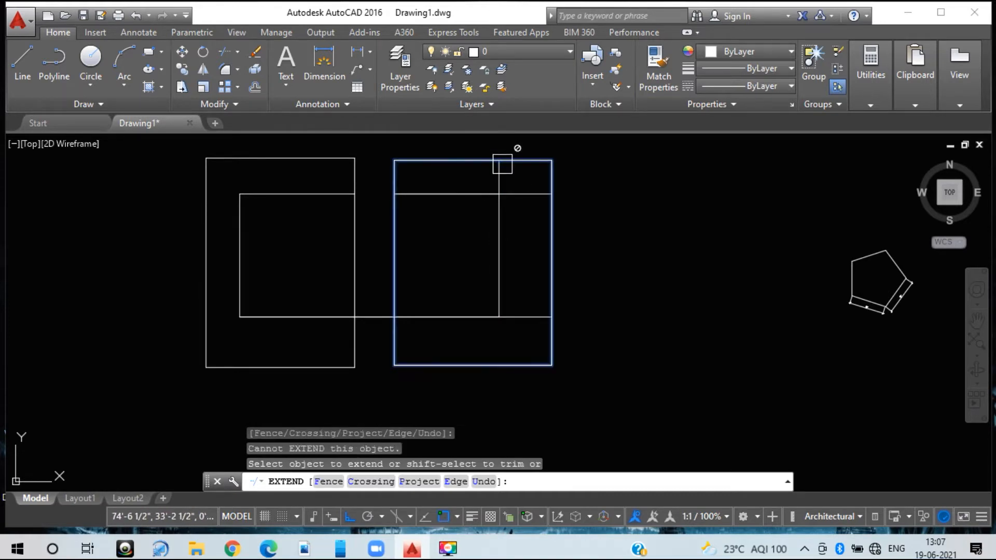
pyautogui.click(532, 196)
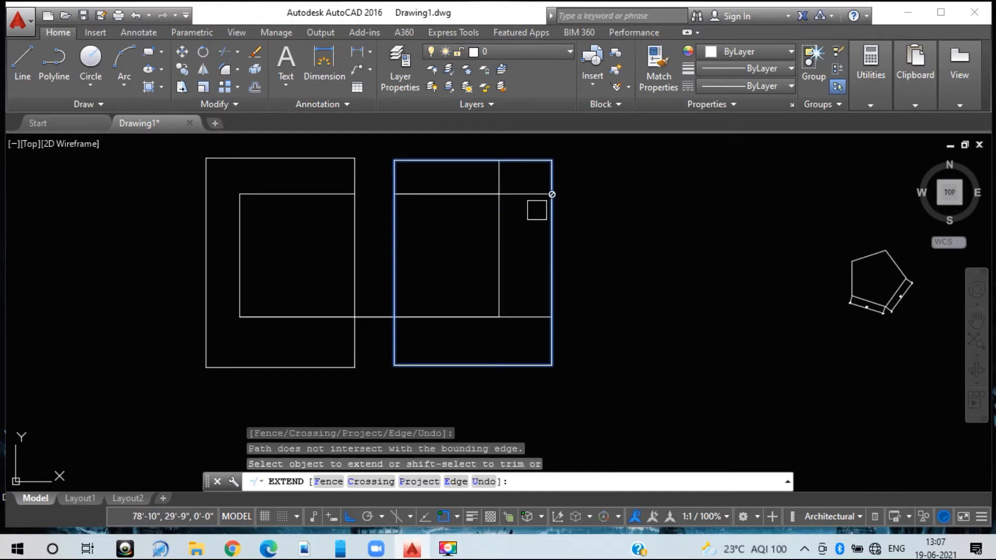
# - Extend the lower end of the inner vertical line to the bottom edge of the right outer rectangle
pyautogui.click(463, 359)
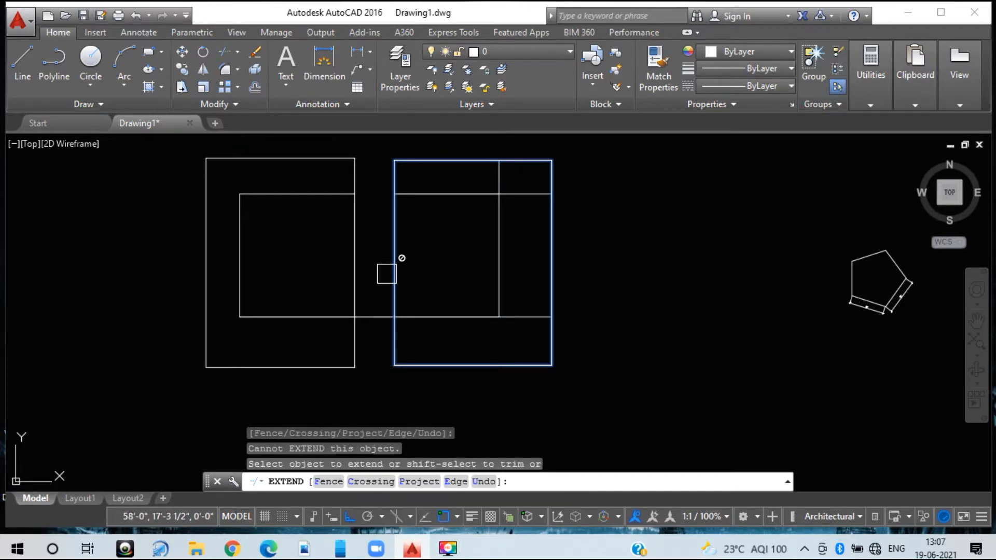
pyautogui.click(490, 190)
pyautogui.click(491, 169)
pyautogui.click(492, 194)
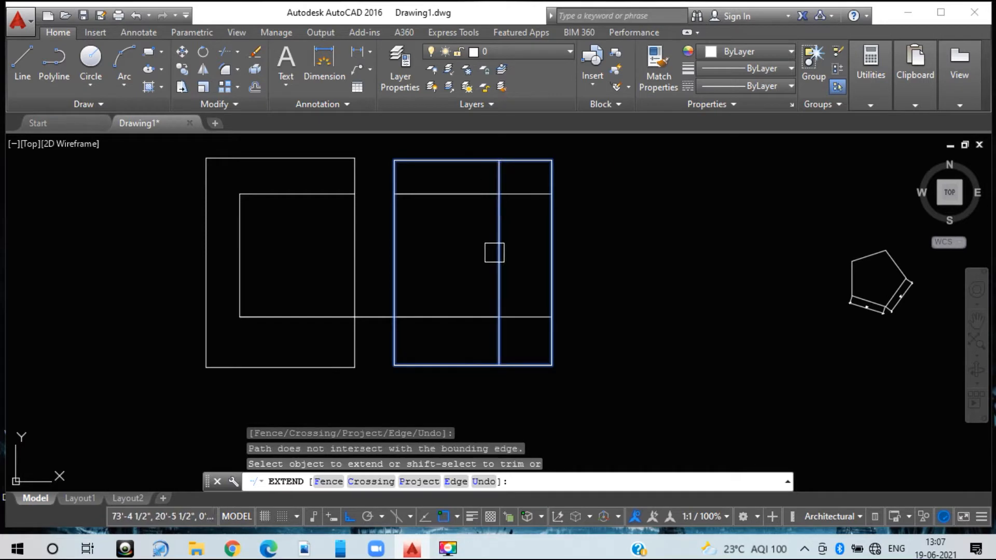
pyautogui.click(506, 350)
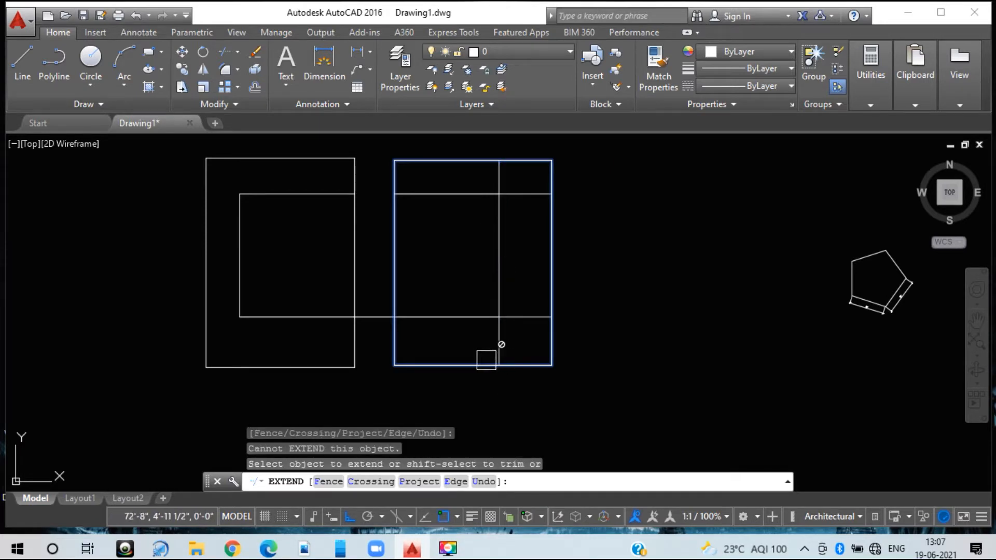
pyautogui.press('Escape')
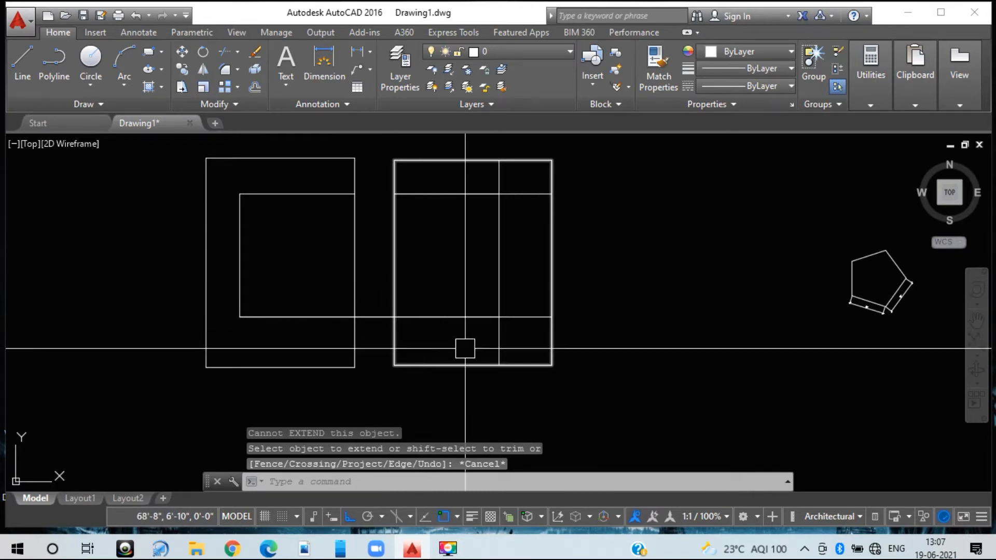
# - Rotate both rectangles and their inner lines by 270° about the lower-right corner of the right outer rectangle
pyautogui.scroll(-3, 610, 400)
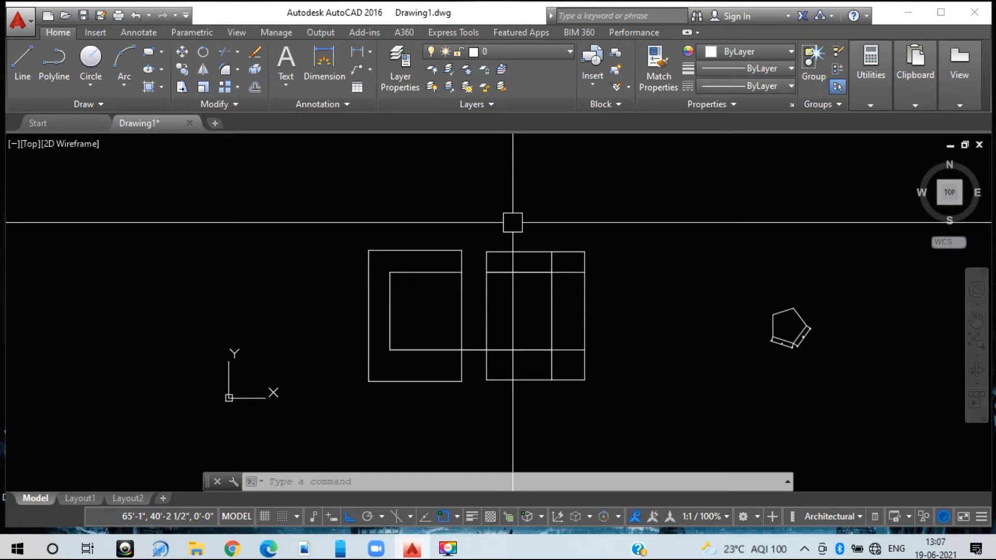
pyautogui.click(611, 403)
pyautogui.click(318, 193)
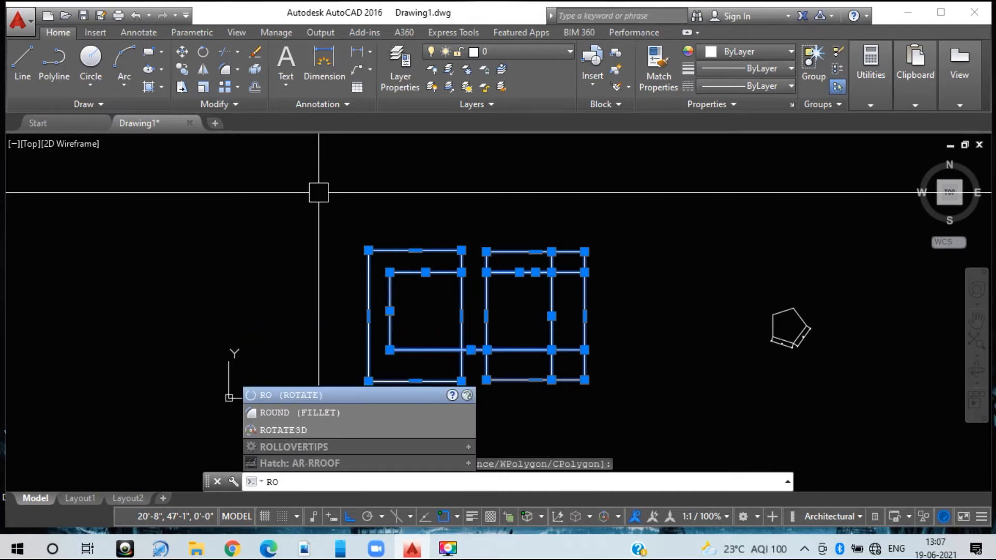
pyautogui.press('Return')
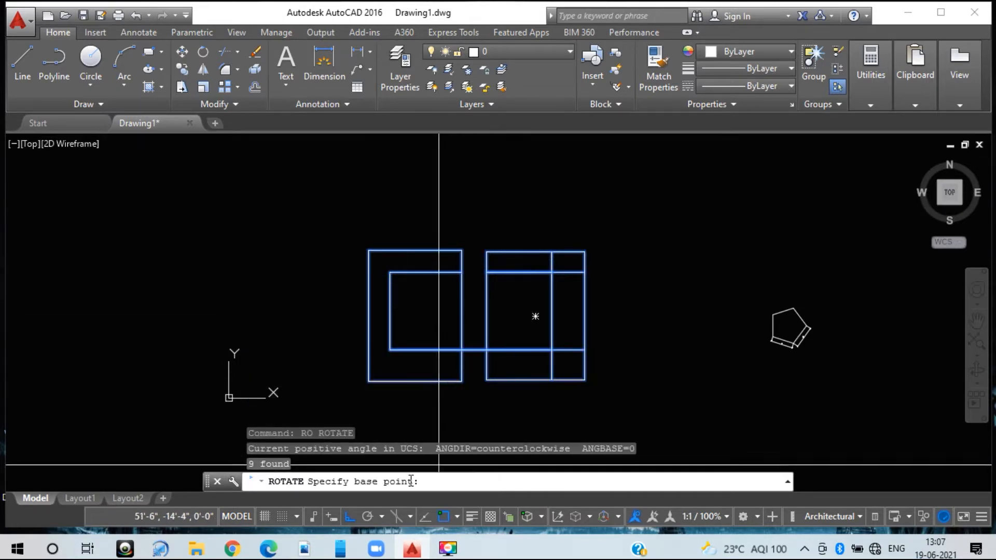
pyautogui.click(585, 380)
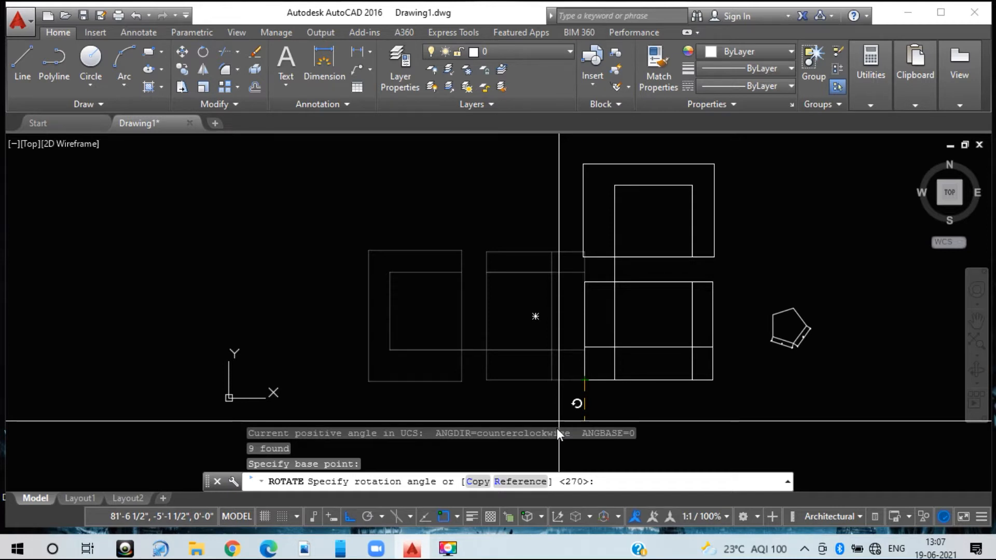
pyautogui.click(567, 409)
# - Copy the pentagon with its two dimensions and paste the copy beside it, on the right
pyautogui.moveTo(617, 406); pyautogui.dragTo(521, 416, button='middle')
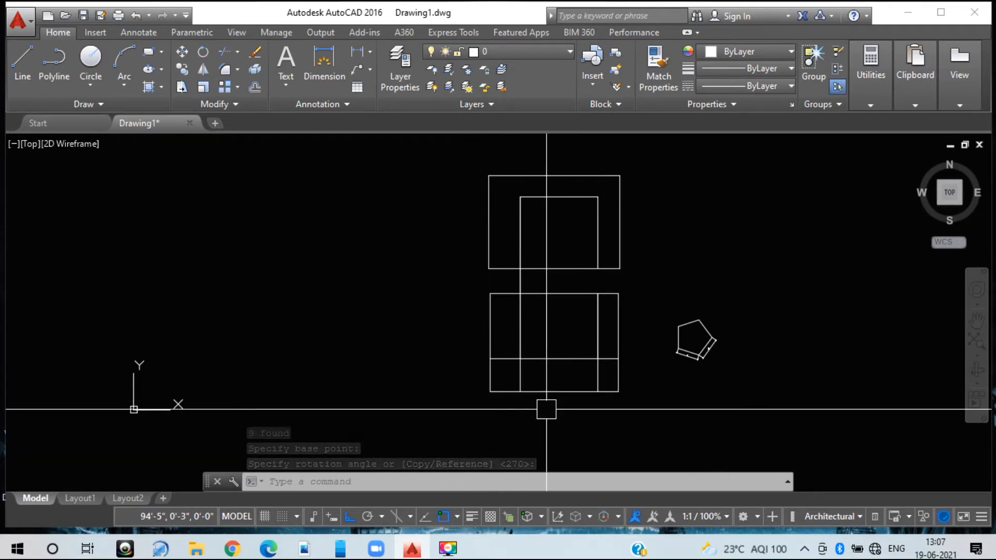
pyautogui.moveTo(670, 405); pyautogui.dragTo(583, 382, button='middle')
pyautogui.scroll(2, 576, 376)
pyautogui.scroll(-2, 576, 376)
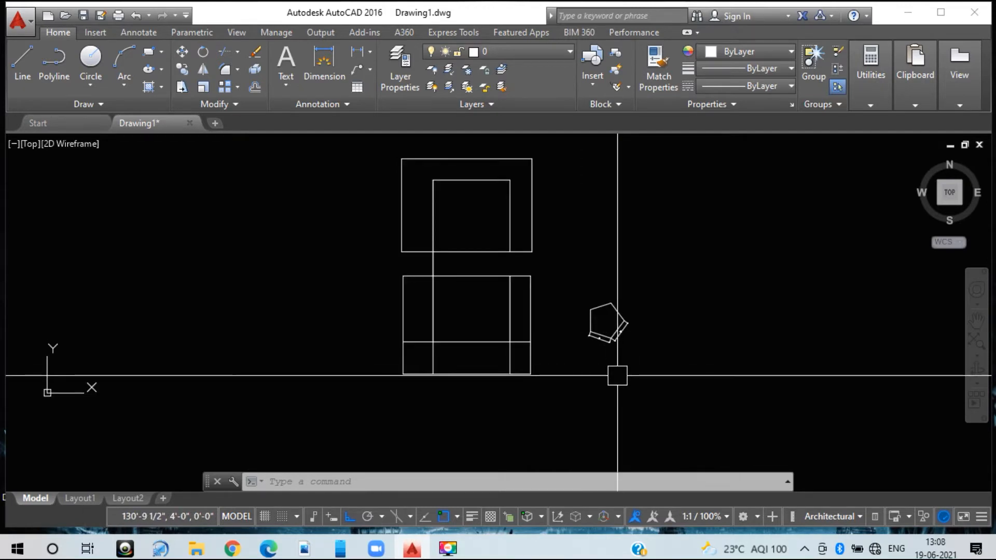
pyautogui.click(643, 374)
pyautogui.click(585, 271)
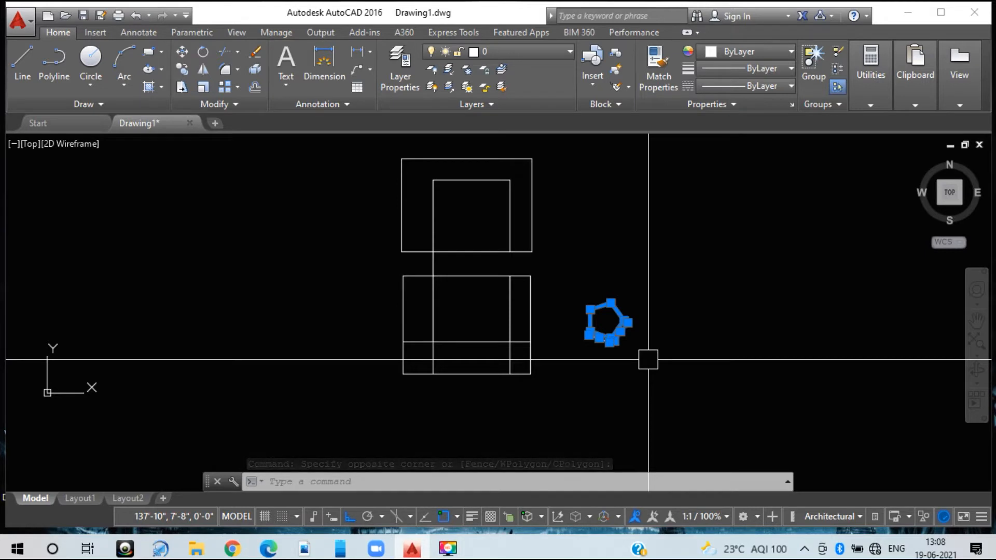
pyautogui.hotkey('ctrl', 'c')
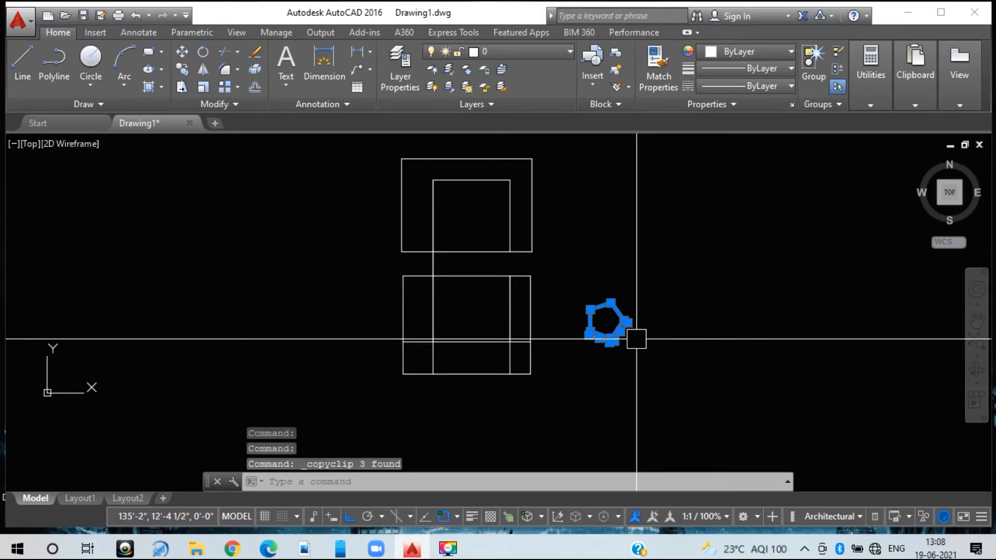
pyautogui.hotkey('ctrl', 'v')
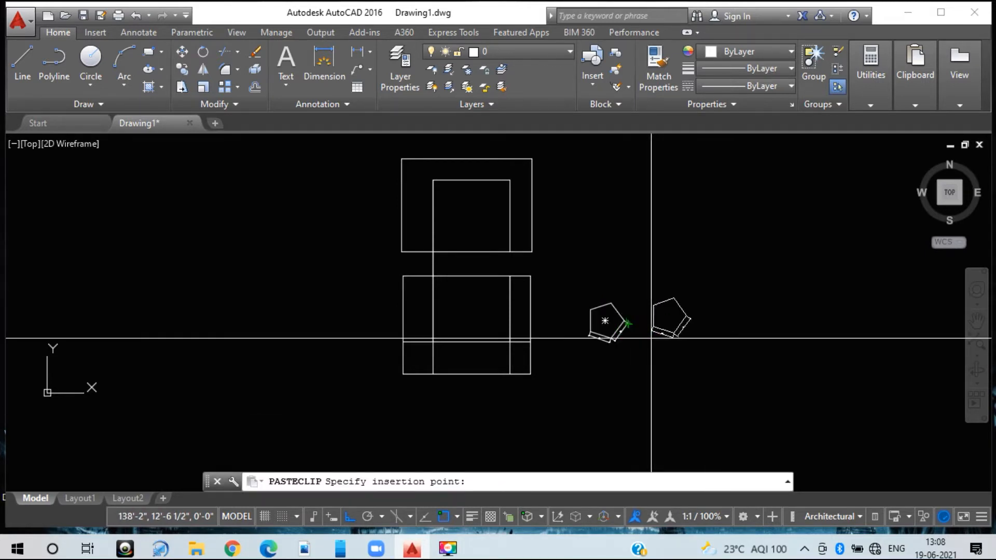
pyautogui.scroll(4, 662, 343)
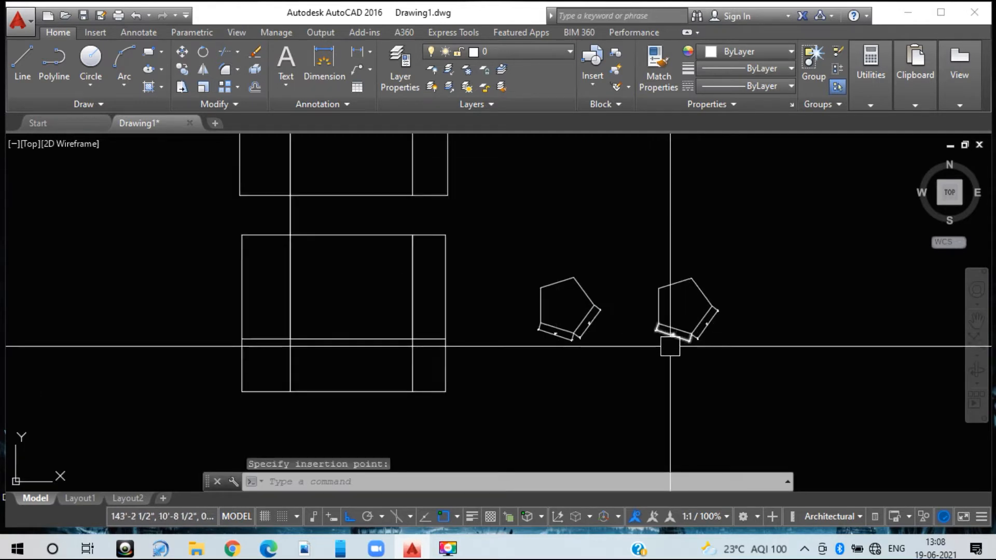
# - Delete both aligned dimensions from the original pentagon
pyautogui.scroll(-2, 671, 319)
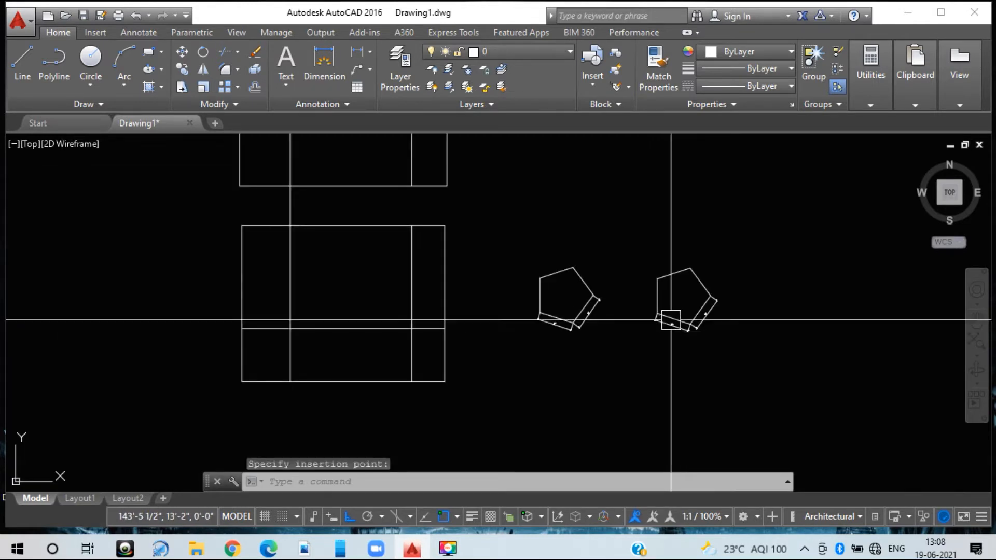
pyautogui.scroll(3, 586, 318)
pyautogui.click(585, 319)
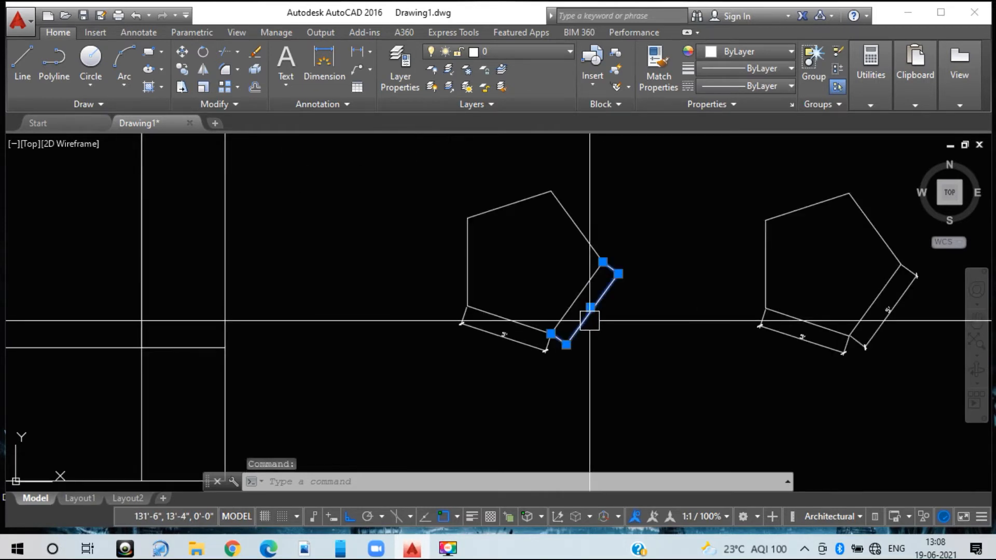
pyautogui.press('Delete')
pyautogui.click(521, 345)
pyautogui.press('Delete')
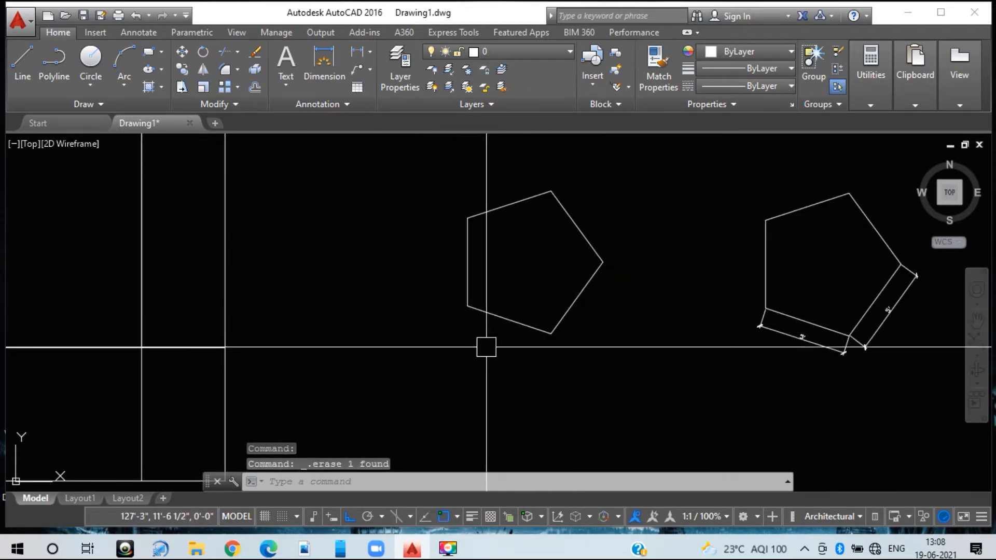
pyautogui.moveTo(468, 312); pyautogui.dragTo(618, 311, button='middle')
pyautogui.scroll(-3, 678, 301)
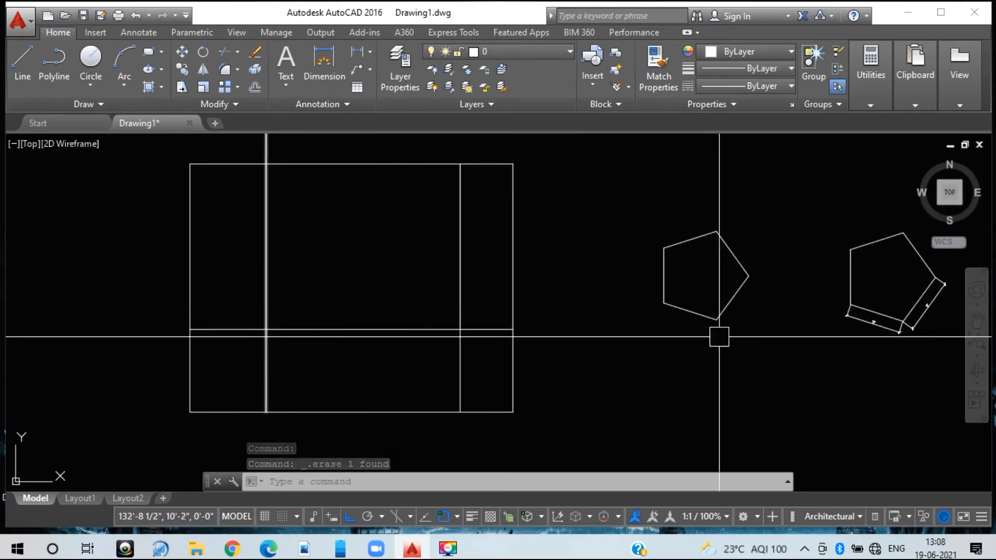
pyautogui.click(748, 360)
pyautogui.click(654, 204)
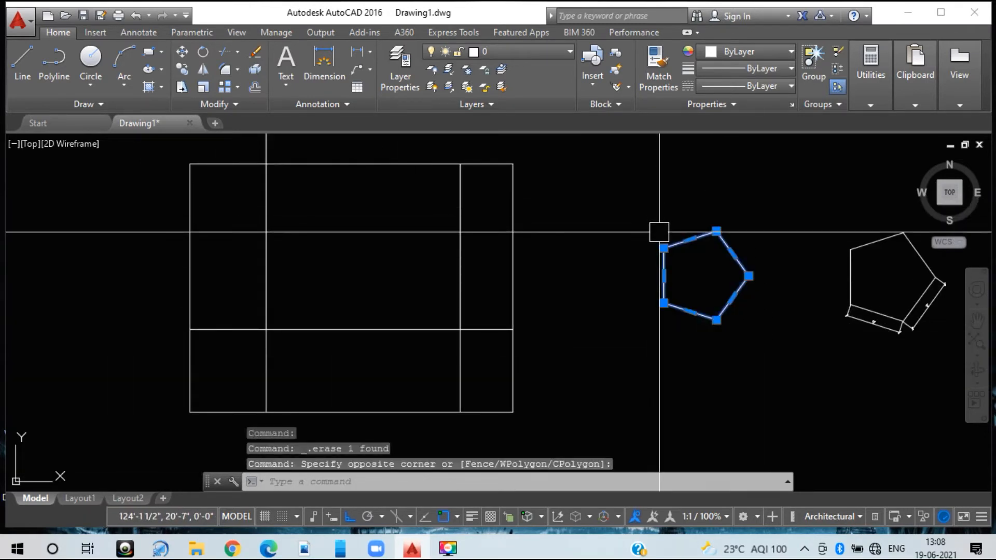
pyautogui.hotkey('ctrl', 'c')
pyautogui.hotkey('ctrl', 'v')
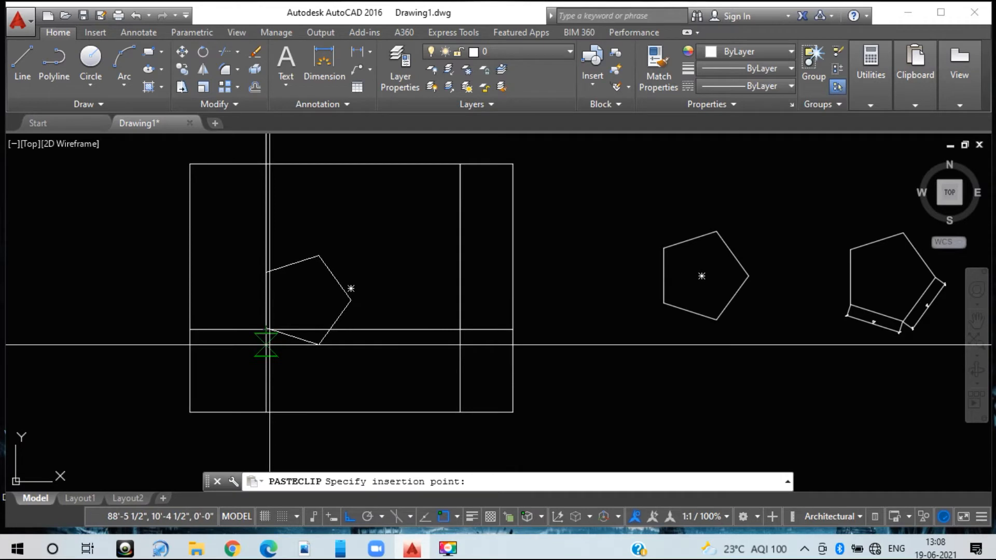
pyautogui.scroll(5, 269, 347)
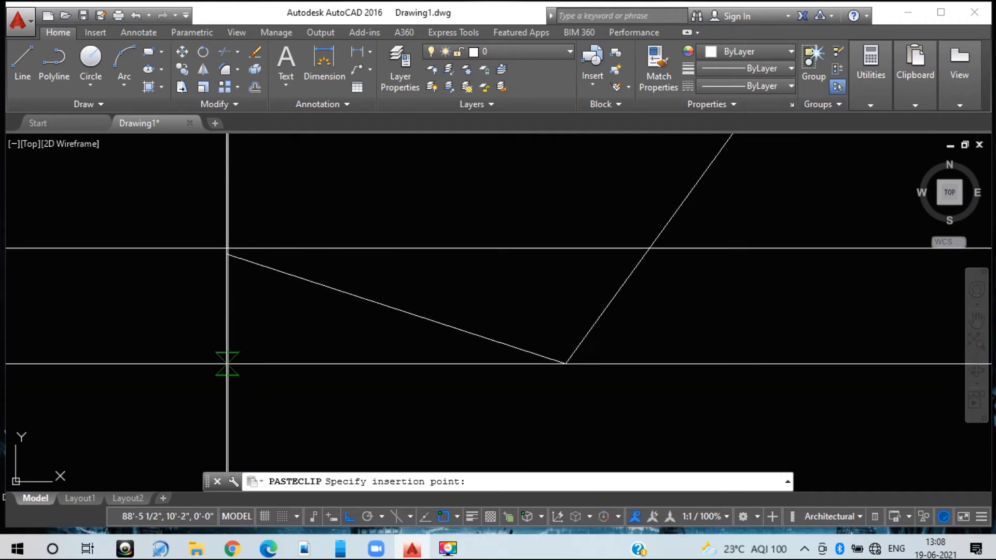
pyautogui.press('Escape')
# - Copy the undimensioned pentagon from its lower-left vertex to the intersection of the left inner vertical and horizontal lines in the lower rectangle
pyautogui.scroll(-5, 329, 385)
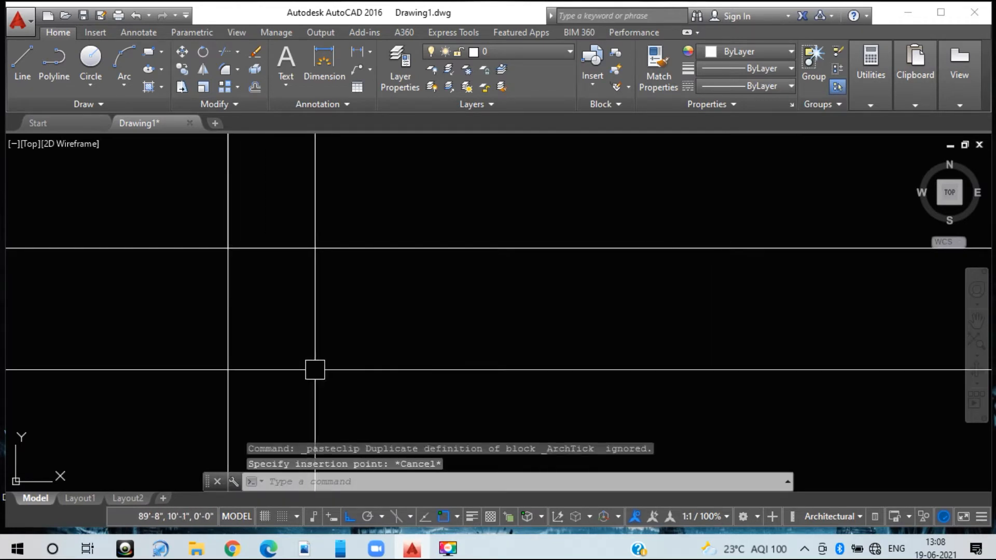
pyautogui.moveTo(439, 384); pyautogui.dragTo(351, 353, button='middle')
pyautogui.click(613, 351)
pyautogui.click(525, 232)
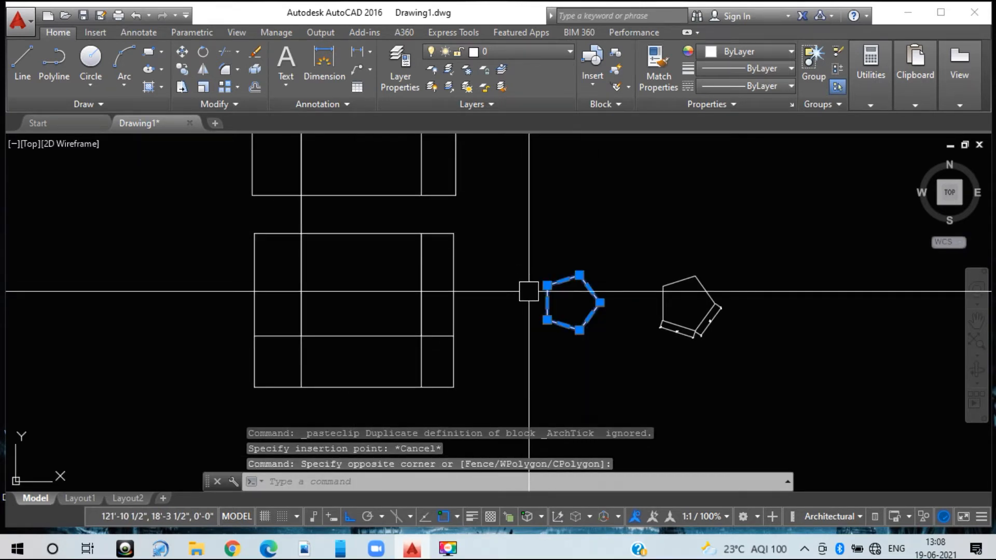
pyautogui.write('co')
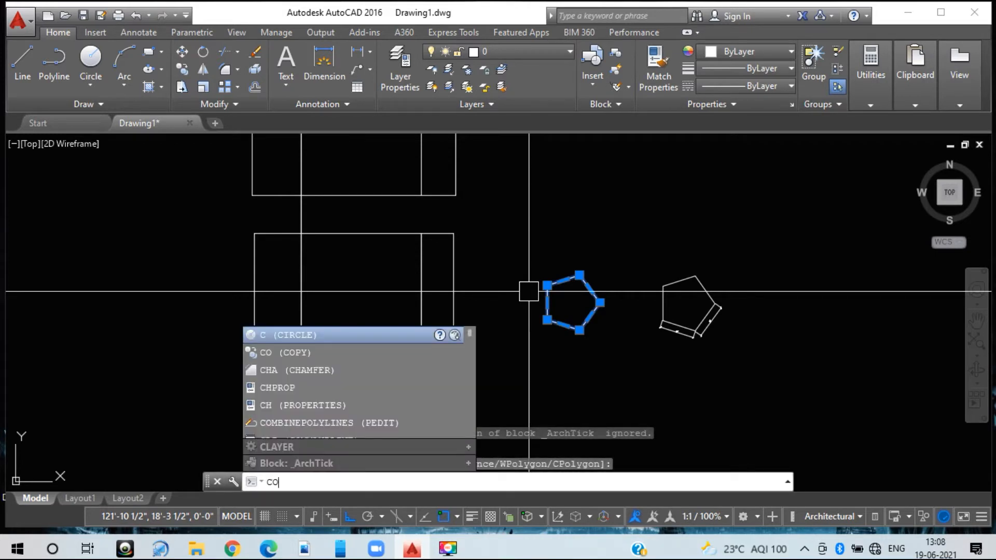
pyautogui.press('Return')
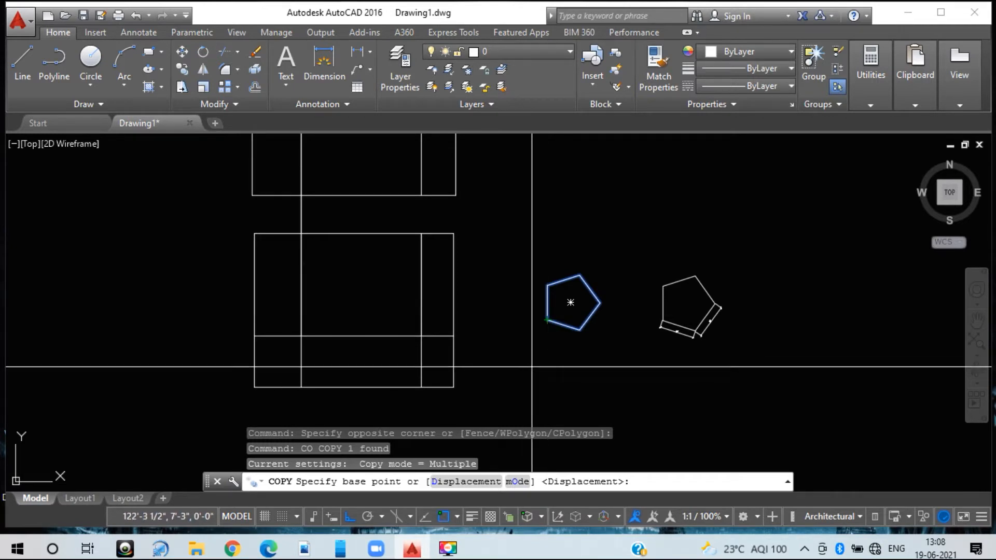
pyautogui.click(548, 320)
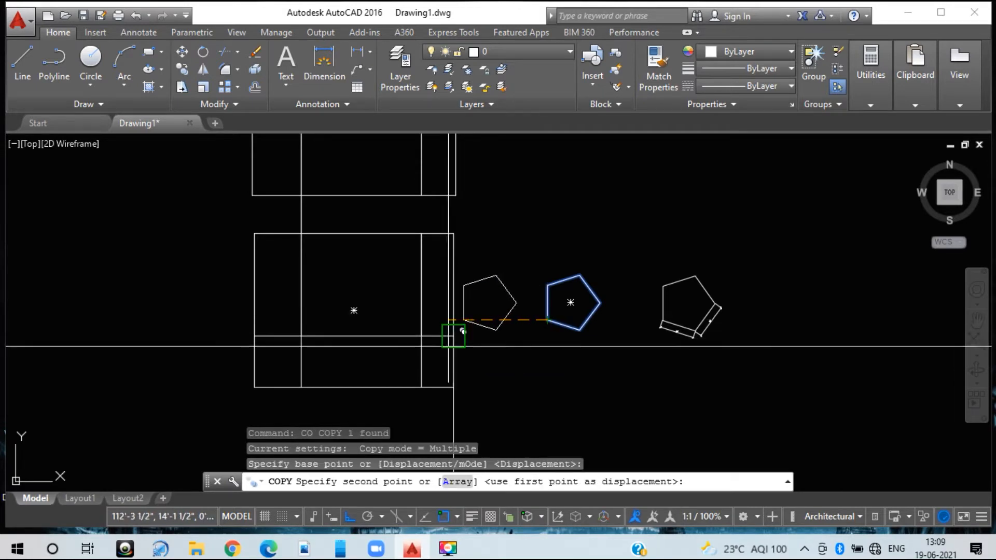
pyautogui.scroll(5, 325, 332)
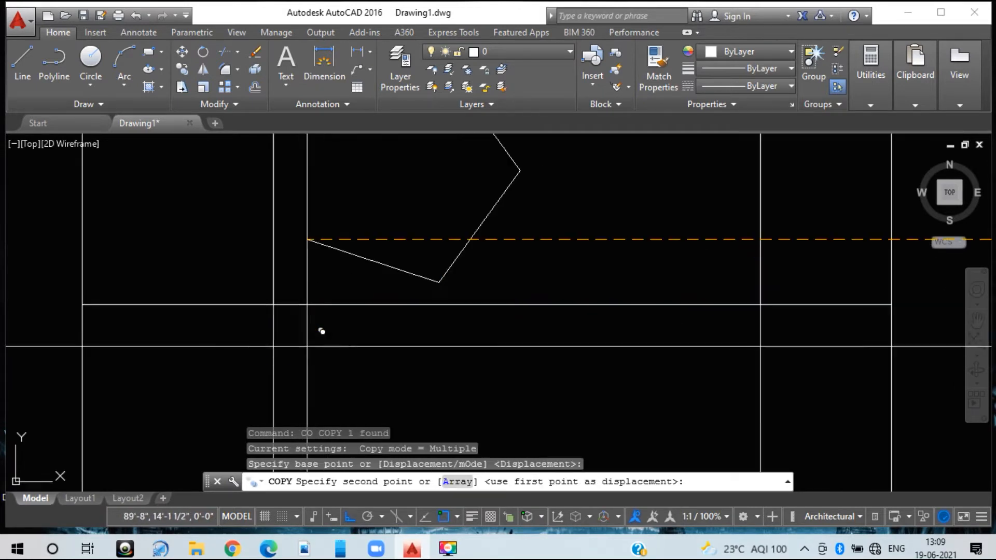
pyautogui.click(251, 280)
pyautogui.scroll(-6, 499, 380)
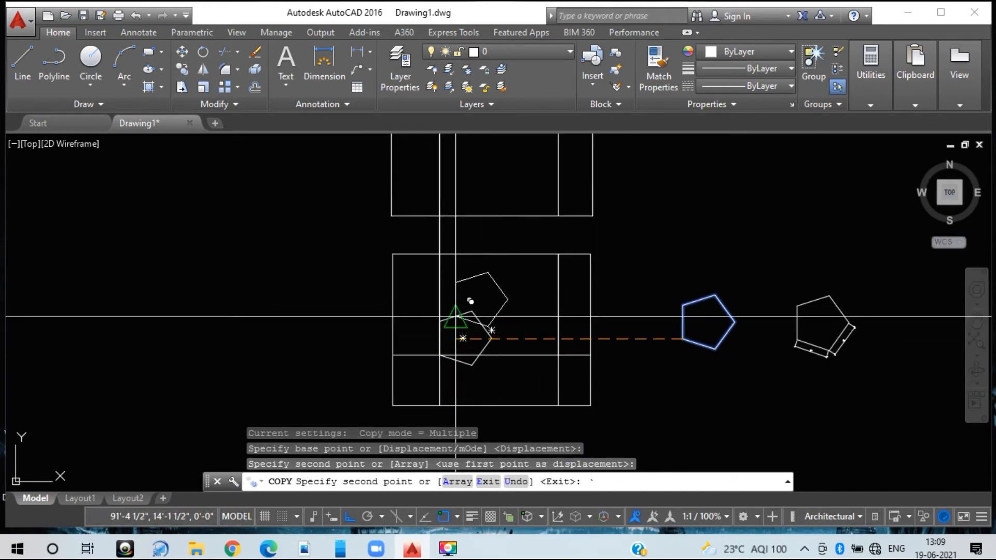
pyautogui.moveTo(465, 191)
pyautogui.mouseDown(button='middle')
pyautogui.moveTo(453, 316)
pyautogui.moveTo(507, 284)
pyautogui.moveTo(498, 229)
pyautogui.mouseUp(button='middle')
pyautogui.scroll(-1, 510, 316)
pyautogui.press('Escape')
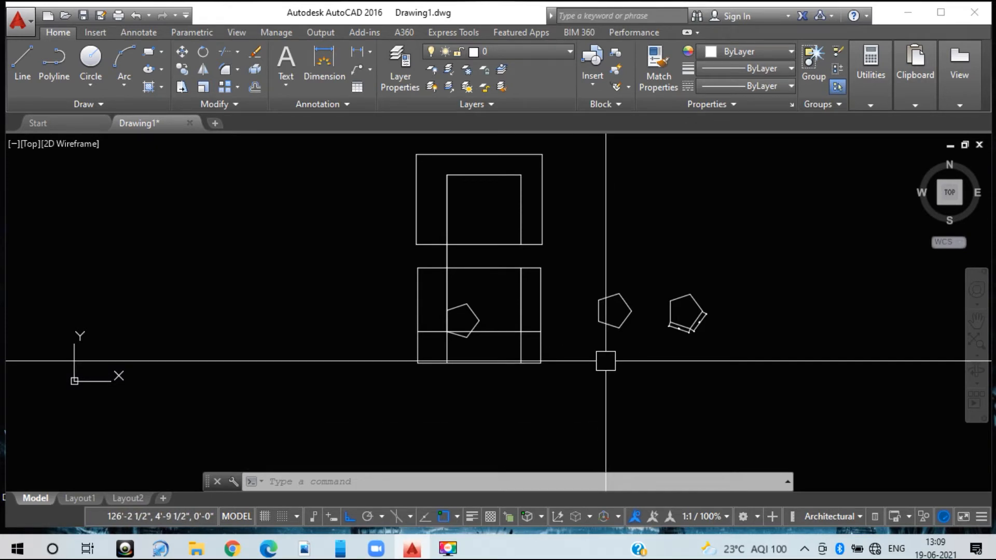
# - Copy the undimensioned pentagon beside the rectangles to the clipboard and paste it below the dimensioned pentagon
pyautogui.click(667, 366)
pyautogui.click(576, 262)
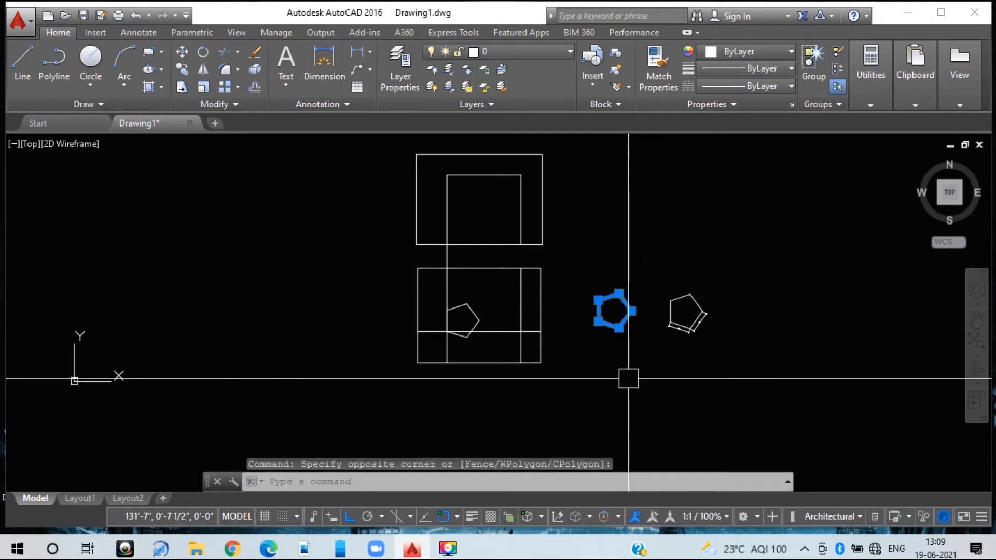
pyautogui.hotkey('ctrl', 'c')
pyautogui.hotkey('ctrl', 'v')
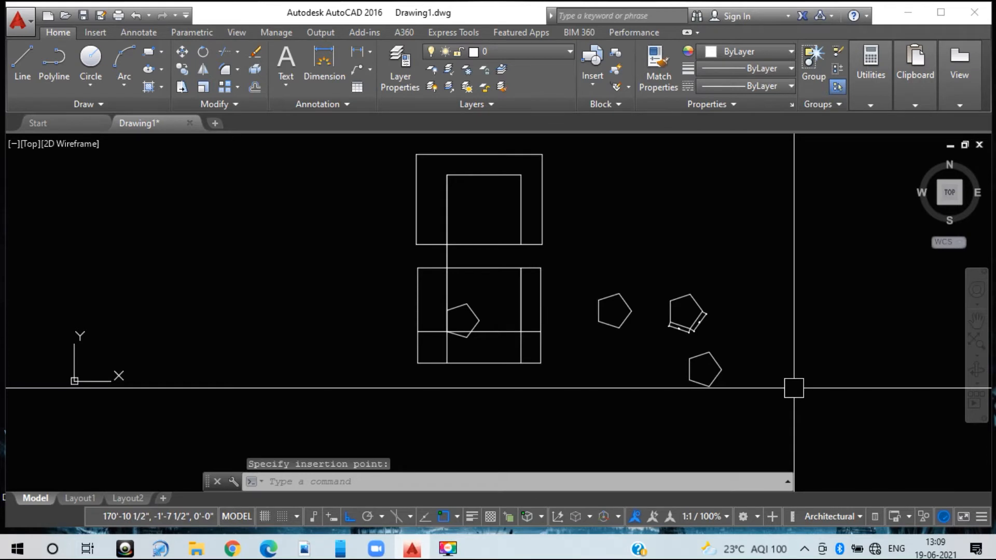
# - Copy the undimensioned pentagon from its lower-left vertex five times straight down in a vertical column with the Copy command
pyautogui.click(640, 347)
pyautogui.click(598, 300)
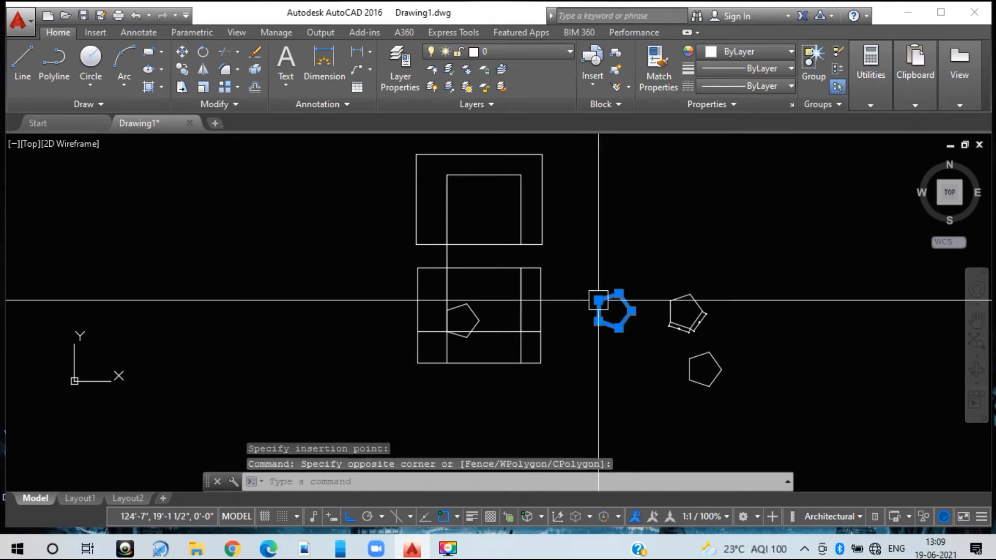
pyautogui.moveTo(599, 301)
pyautogui.click(611, 381)
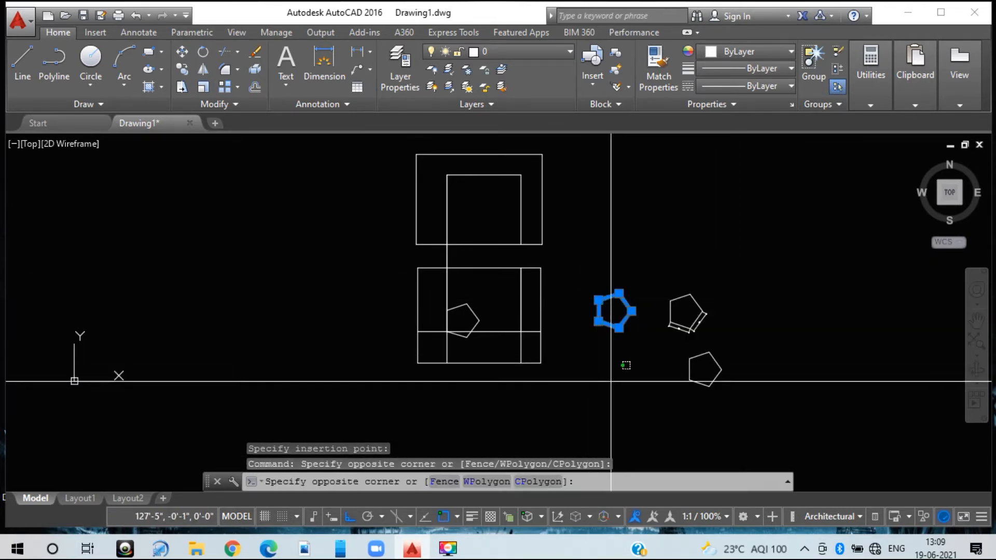
pyautogui.click(592, 384)
pyautogui.write('CO')
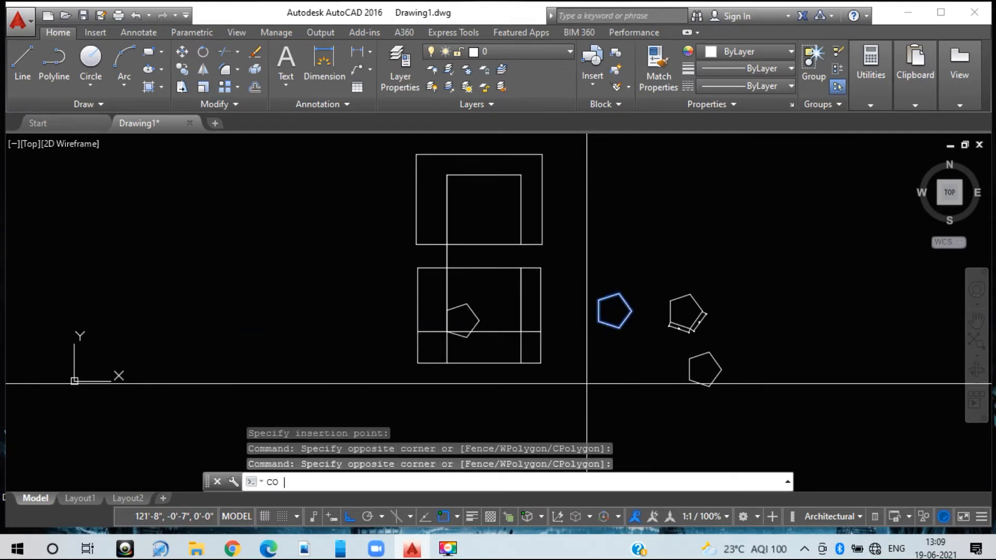
pyautogui.press('Return')
pyautogui.click(598, 322)
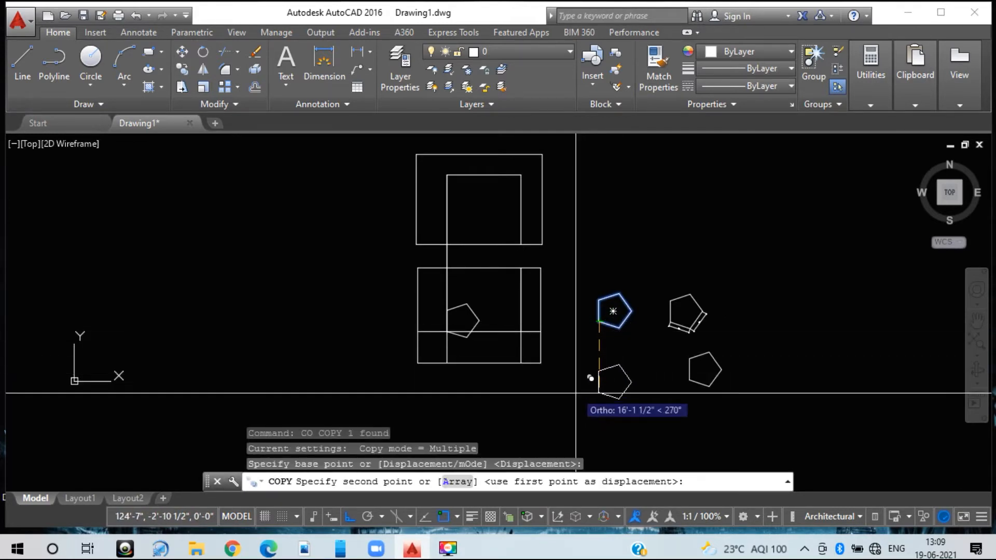
pyautogui.click(598, 394)
pyautogui.moveTo(598, 436); pyautogui.dragTo(576, 336, button='middle')
pyautogui.click(577, 336)
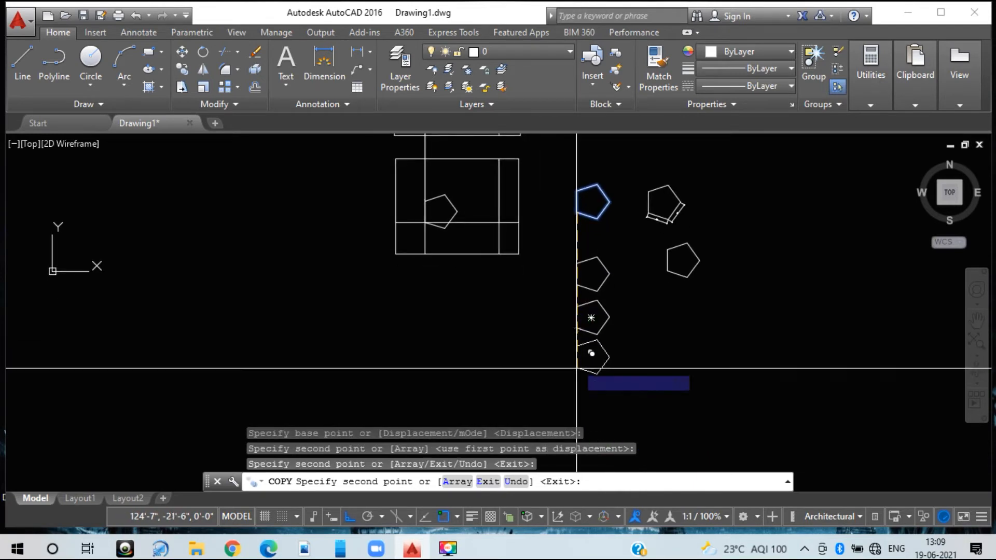
pyautogui.moveTo(577, 384); pyautogui.dragTo(577, 272, button='middle')
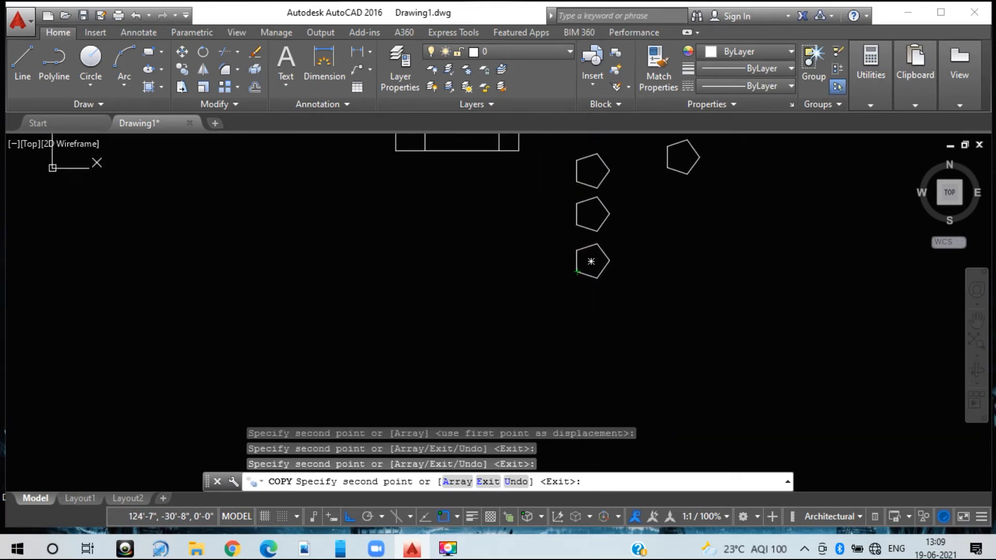
pyautogui.click(576, 334)
pyautogui.click(560, 383)
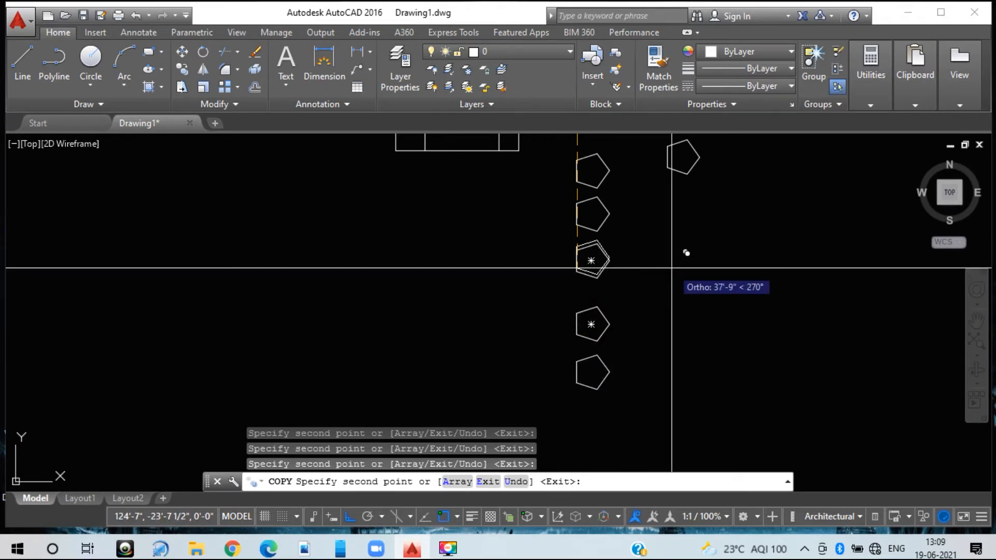
pyautogui.press('Escape')
# - Erase the whole vertical column of pentagons, including the undimensioned source pentagon at its upper end
pyautogui.click(617, 407)
pyautogui.moveTo(585, 245); pyautogui.dragTo(581, 314, button='middle')
pyautogui.click(572, 158)
pyautogui.moveTo(571, 161)
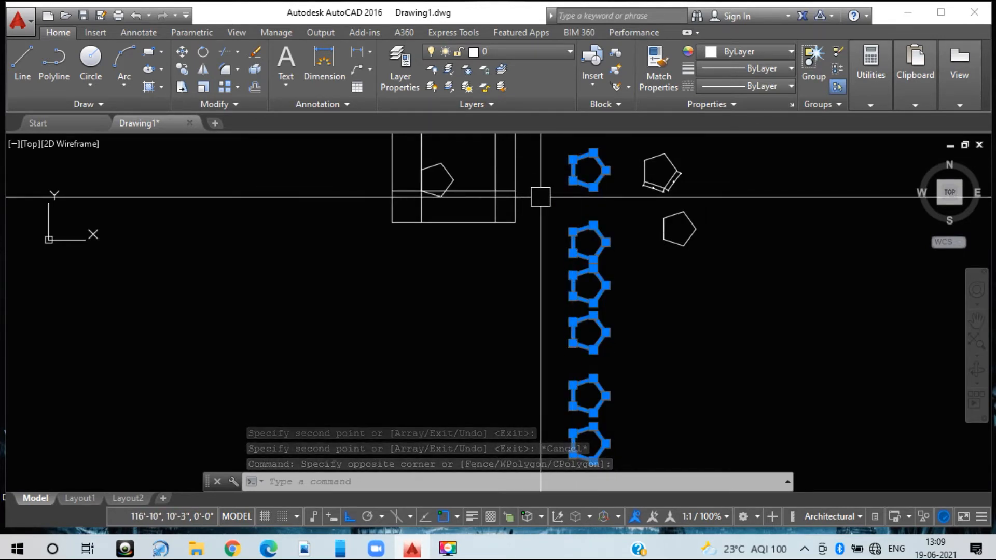
pyautogui.press('Delete')
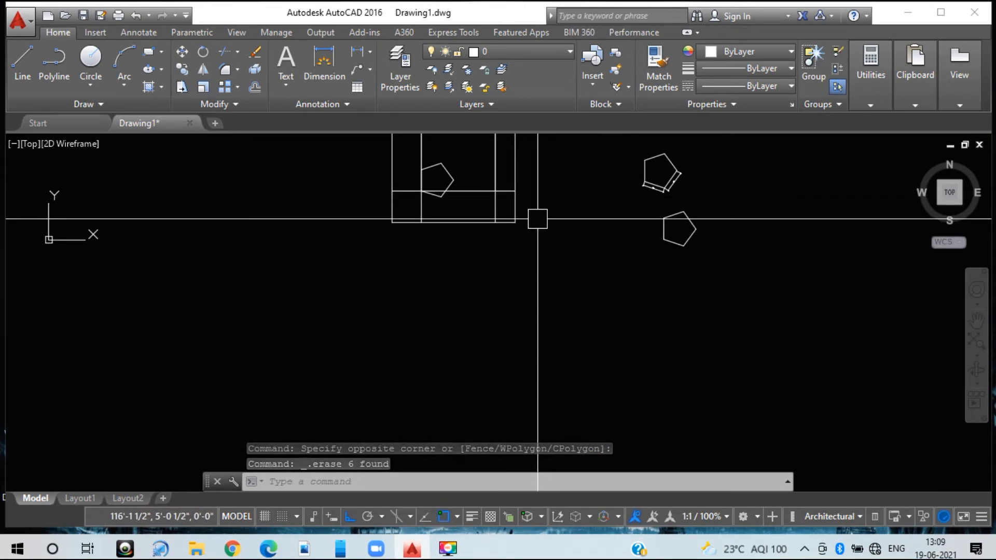
# - Move the pentagon below the dimensioned one by its lower-left vertex to the lower-right corner of the lower rectangle
pyautogui.scroll(-5, 538, 219)
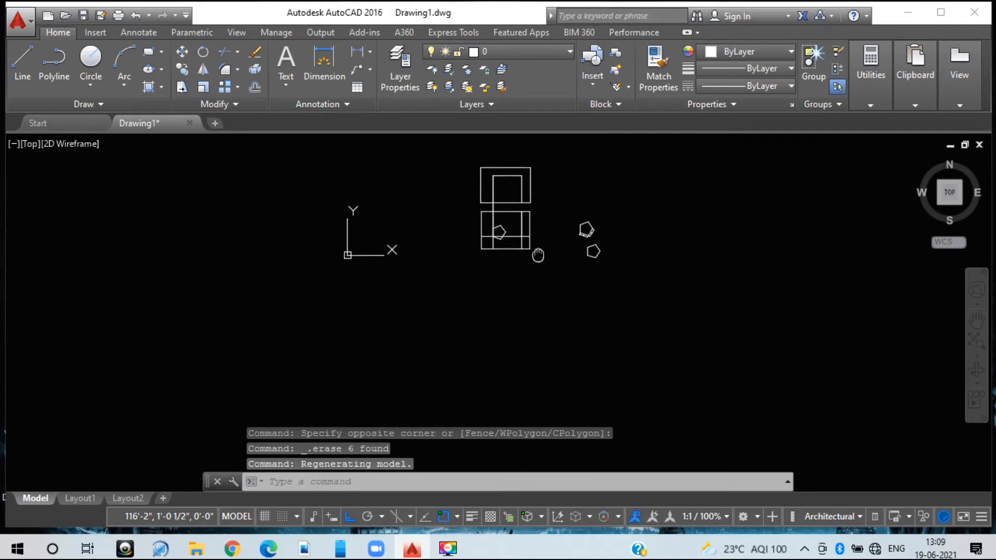
pyautogui.scroll(5, 582, 265)
pyautogui.click(669, 260)
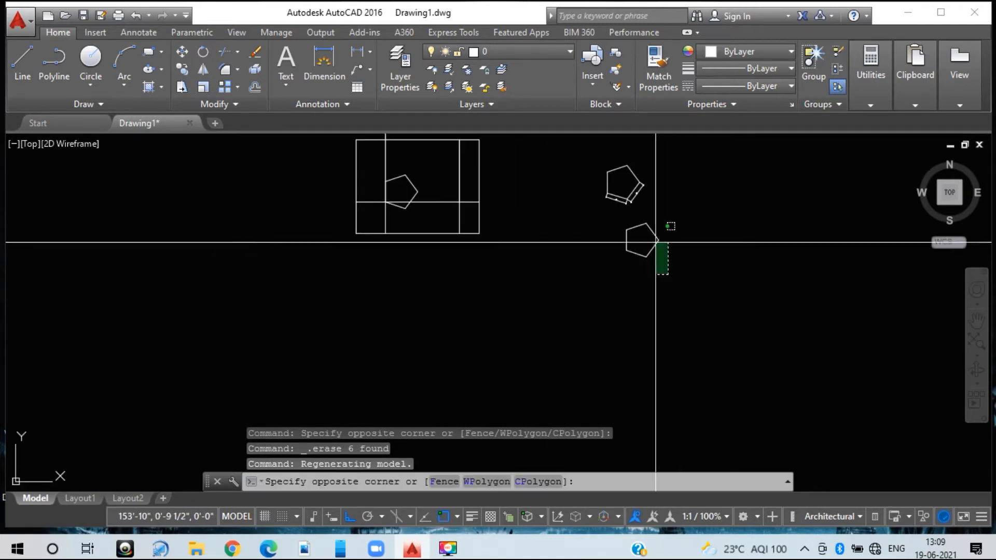
pyautogui.click(623, 218)
pyautogui.moveTo(626, 241)
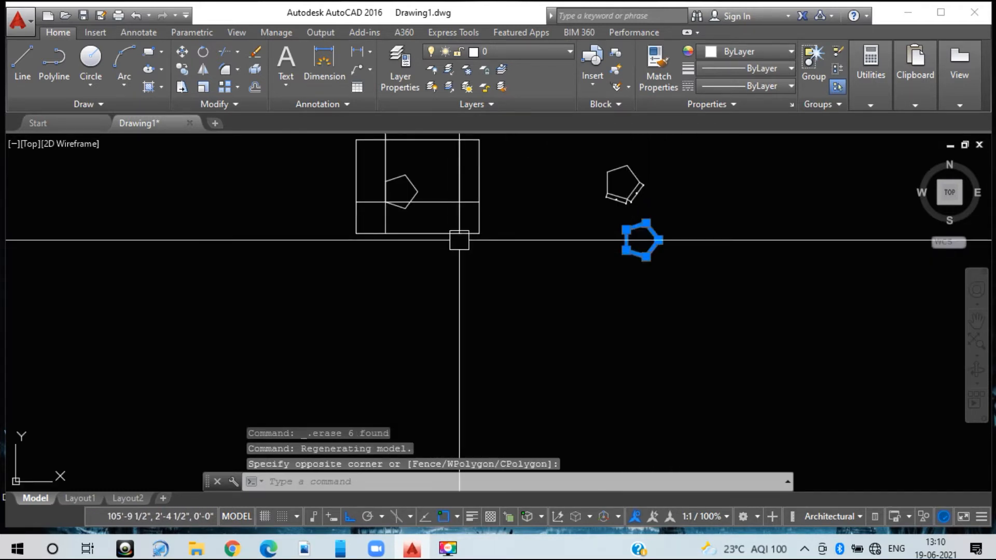
pyautogui.write('M')
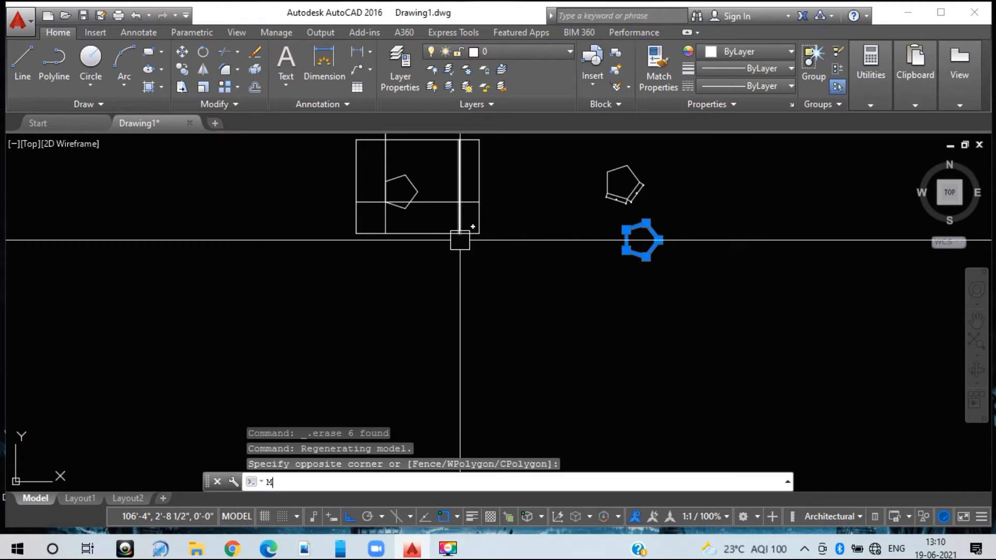
pyautogui.press('Return')
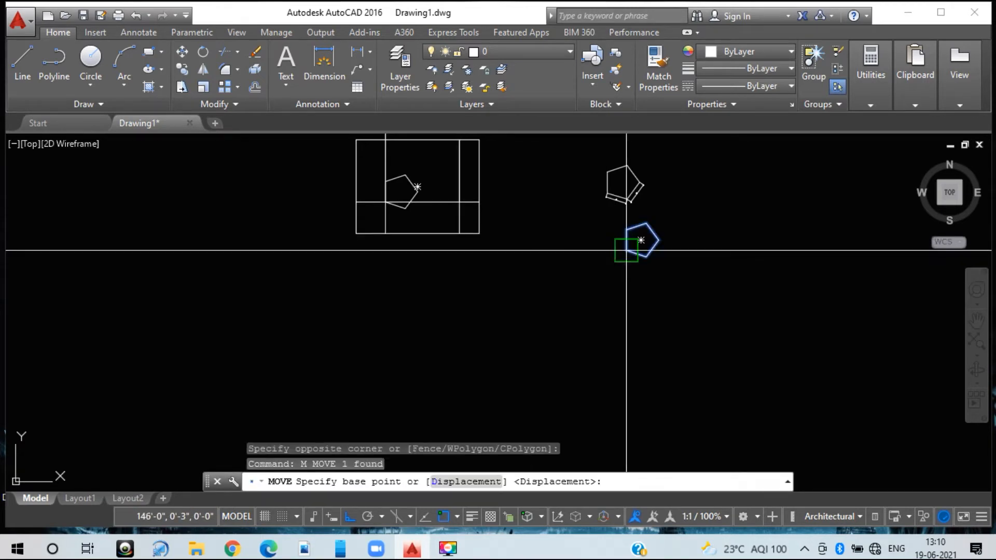
pyautogui.click(626, 250)
pyautogui.click(480, 233)
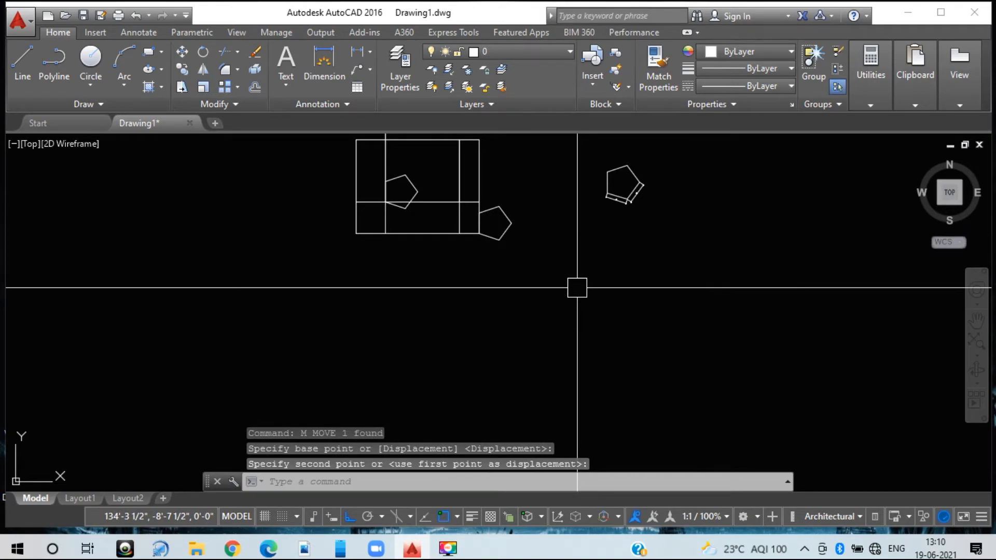
# - Draw a short horizontal line from the right inner vertical line to the lower rectangle's right edge, above the inner horizontal line
pyautogui.scroll(5, 478, 190)
pyautogui.moveTo(500, 181)
pyautogui.mouseDown(button='middle')
pyautogui.moveTo(514, 273)
pyautogui.moveTo(506, 240)
pyautogui.mouseUp(button='middle')
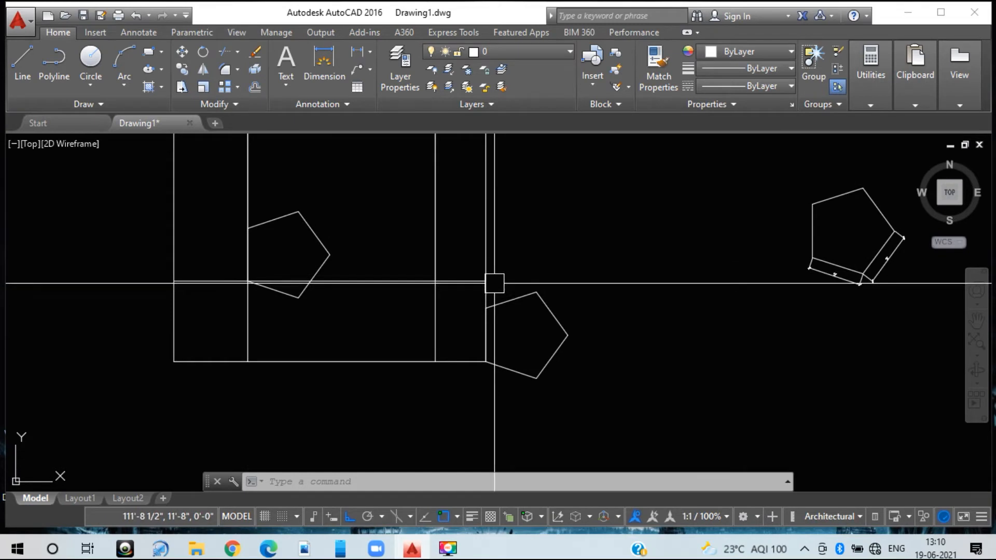
pyautogui.write('l')
pyautogui.press('Return')
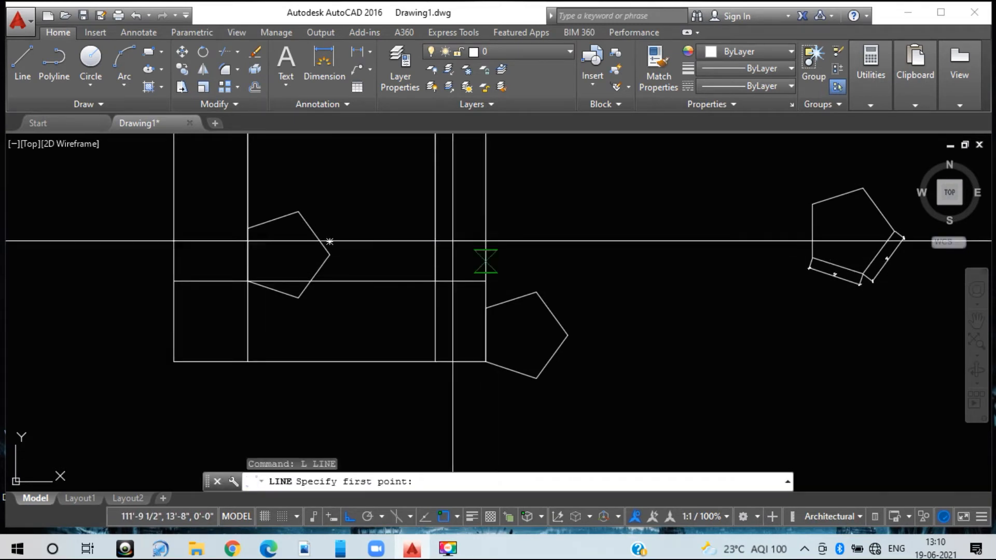
pyautogui.click(438, 221)
pyautogui.click(485, 221)
pyautogui.press('Escape')
pyautogui.write('tr')
pyautogui.press('Return')
pyautogui.click(489, 250)
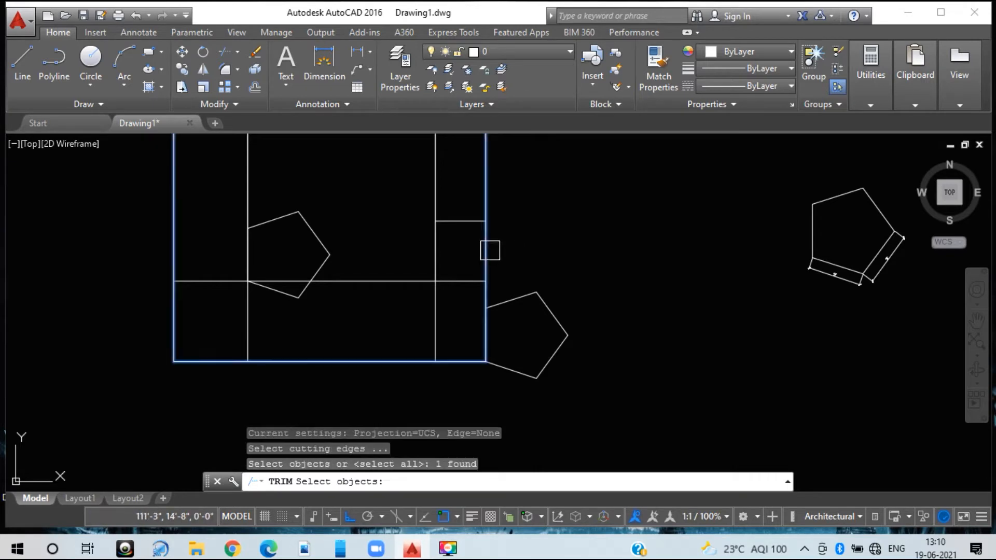
pyautogui.press('Escape')
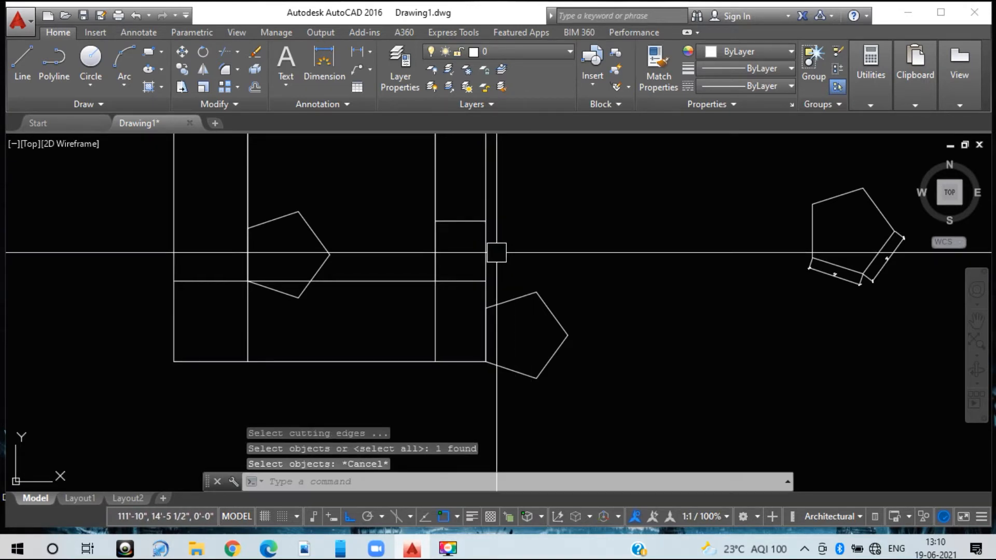
# - Explode the lower rectangle into separate lines and pick its right edge to check that it selects on its own
pyautogui.scroll(-4, 496, 253)
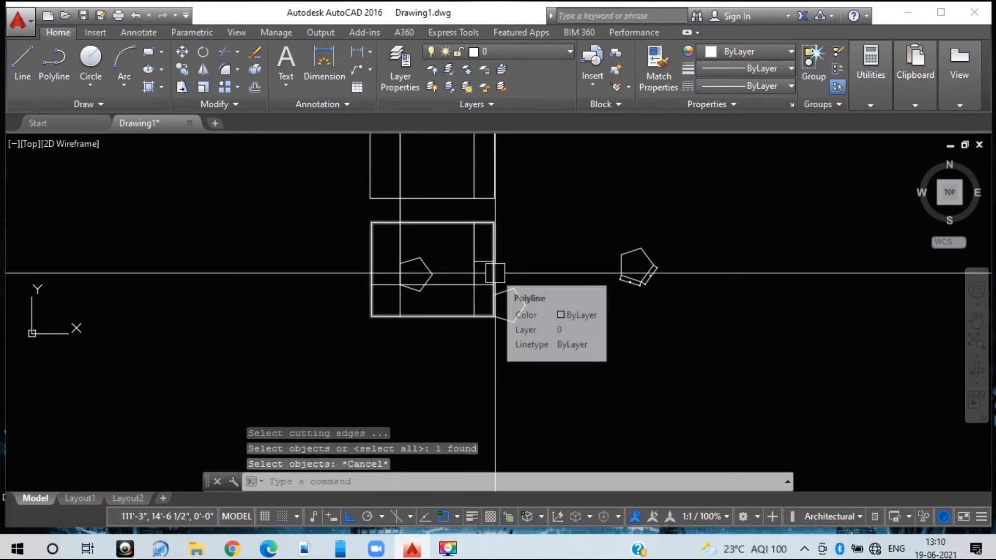
pyautogui.click(494, 272)
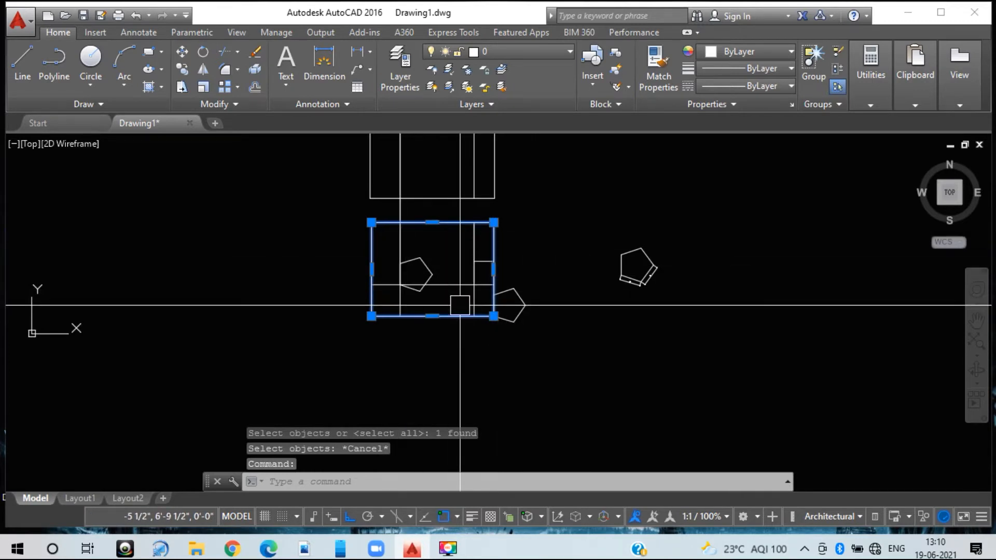
pyautogui.write('x')
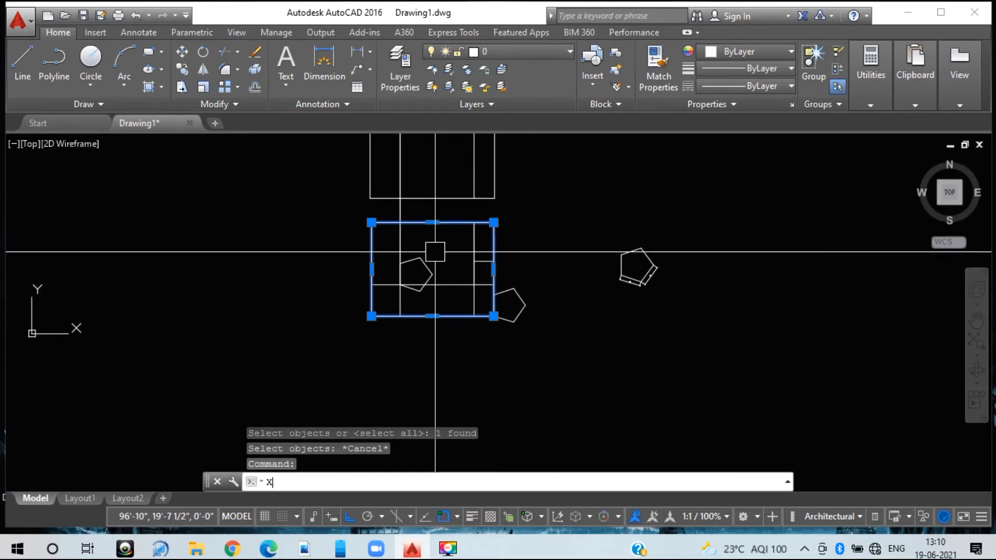
pyautogui.press('Return')
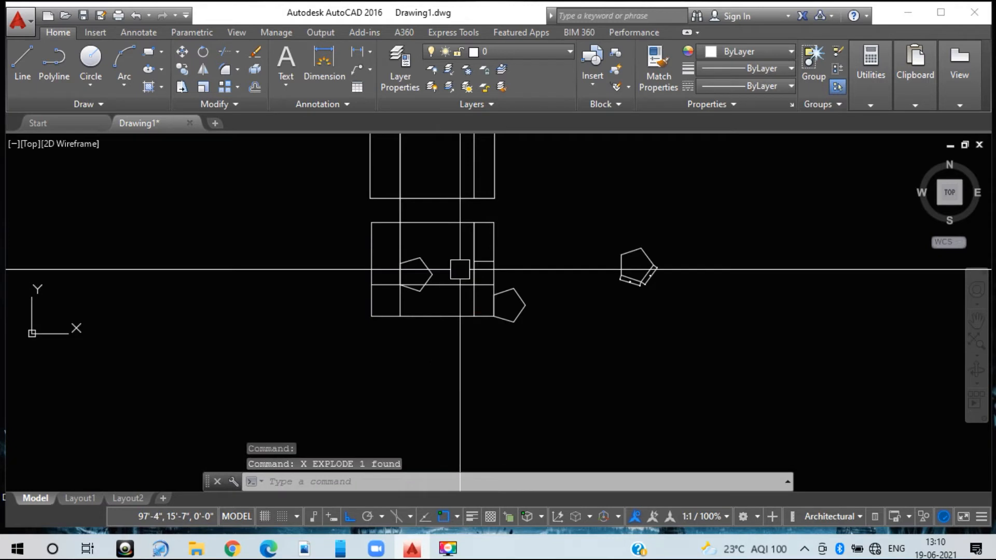
pyautogui.click(494, 245)
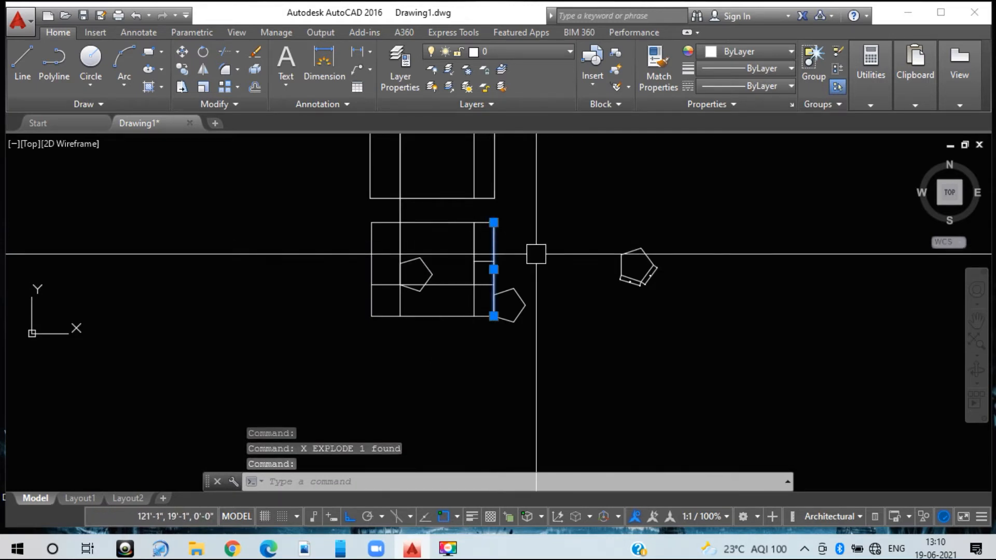
pyautogui.press('Escape')
# - Trim the lower rectangle's right edge between the short horizontal line and the inner horizontal line, and erase the short line
pyautogui.write('tr')
pyautogui.press('Return')
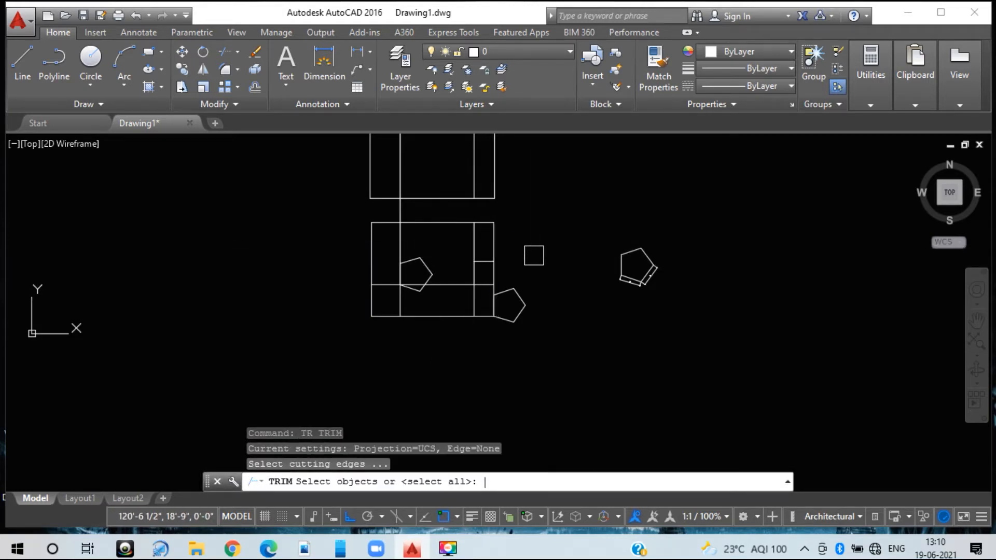
pyautogui.press('Return')
pyautogui.scroll(3, 478, 271)
pyautogui.click(478, 267)
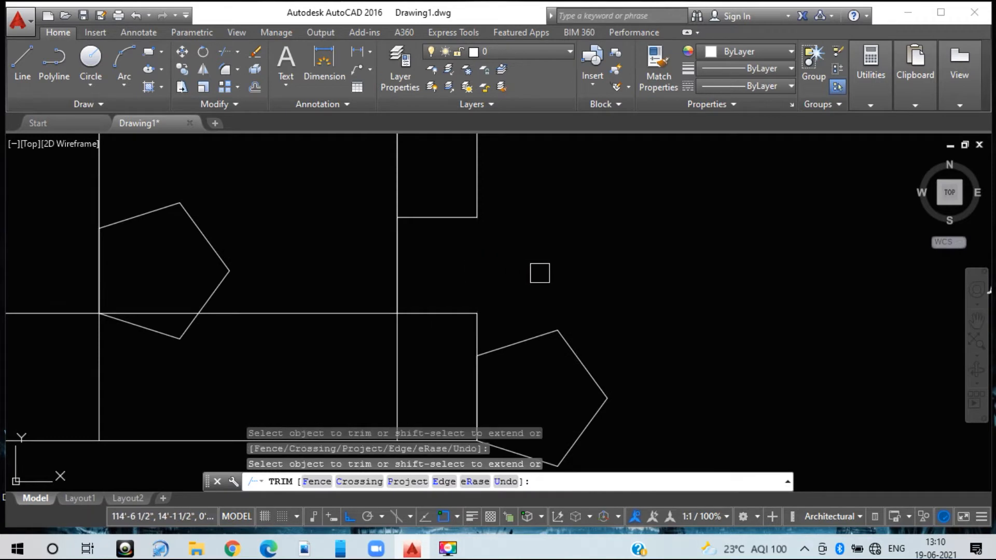
pyautogui.moveTo(538, 274); pyautogui.dragTo(582, 245, button='middle')
pyautogui.press('Escape')
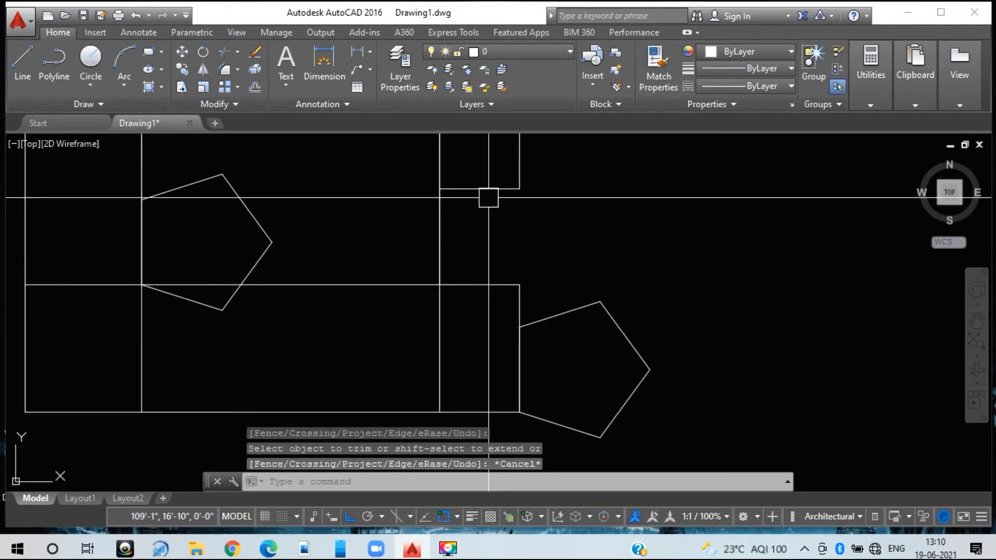
pyautogui.click(482, 188)
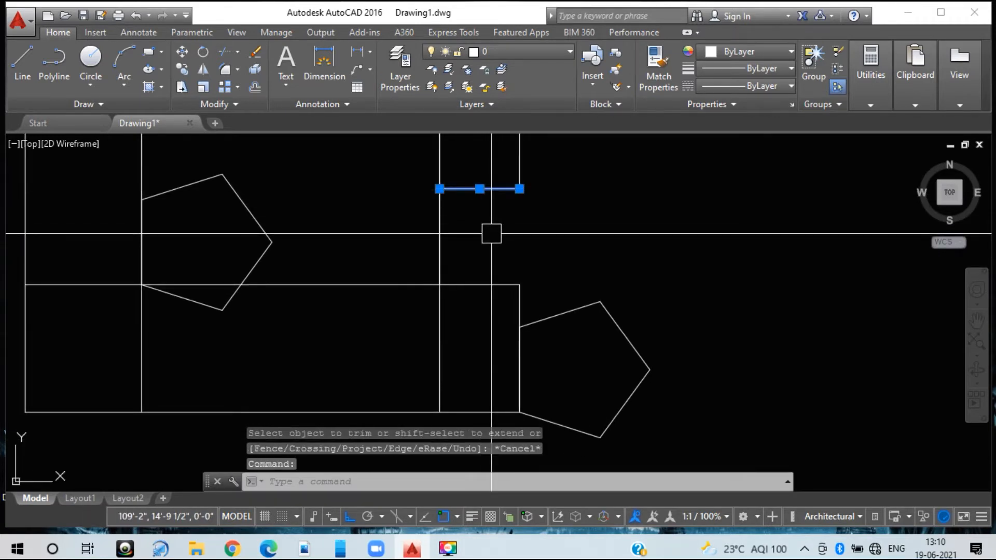
pyautogui.press('Delete')
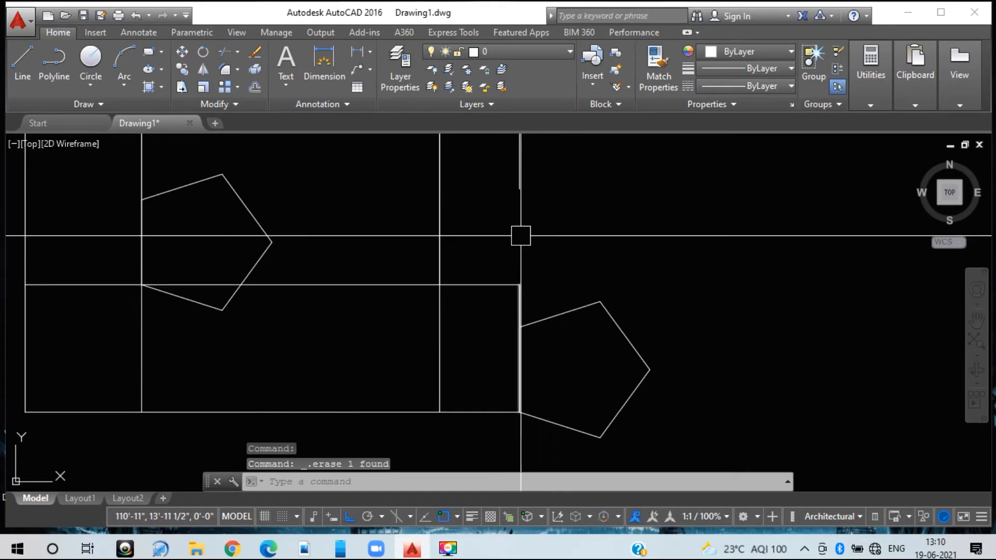
# - Bridge the gap in the lower rectangle's right edge with a vertical line and erase that line again
pyautogui.moveTo(514, 207); pyautogui.dragTo(455, 221, button='middle')
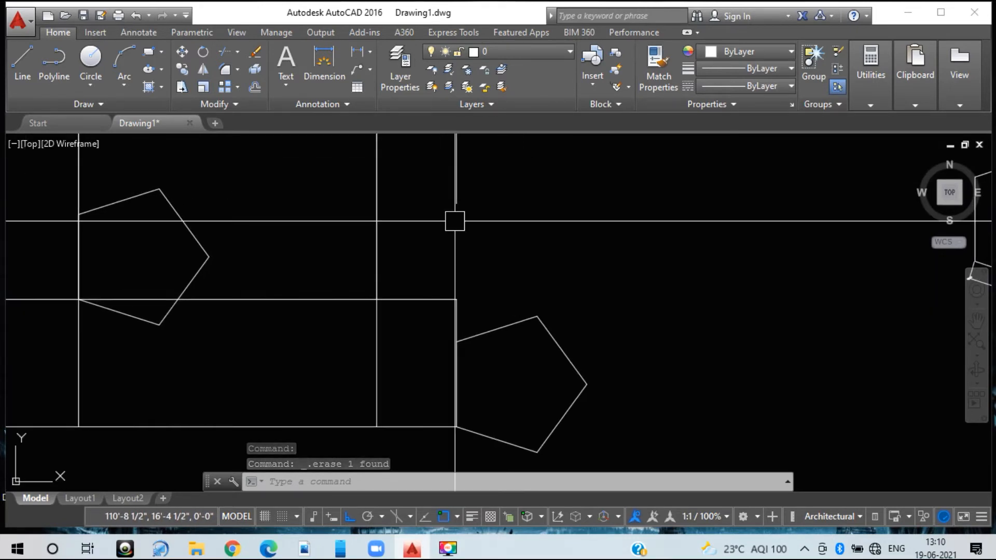
pyautogui.scroll(-2, 455, 221)
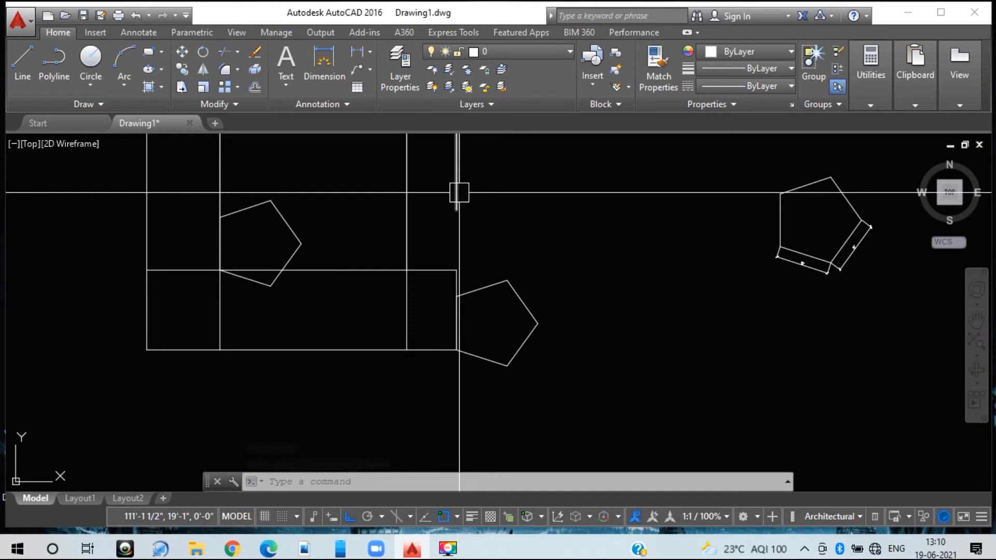
pyautogui.moveTo(457, 211)
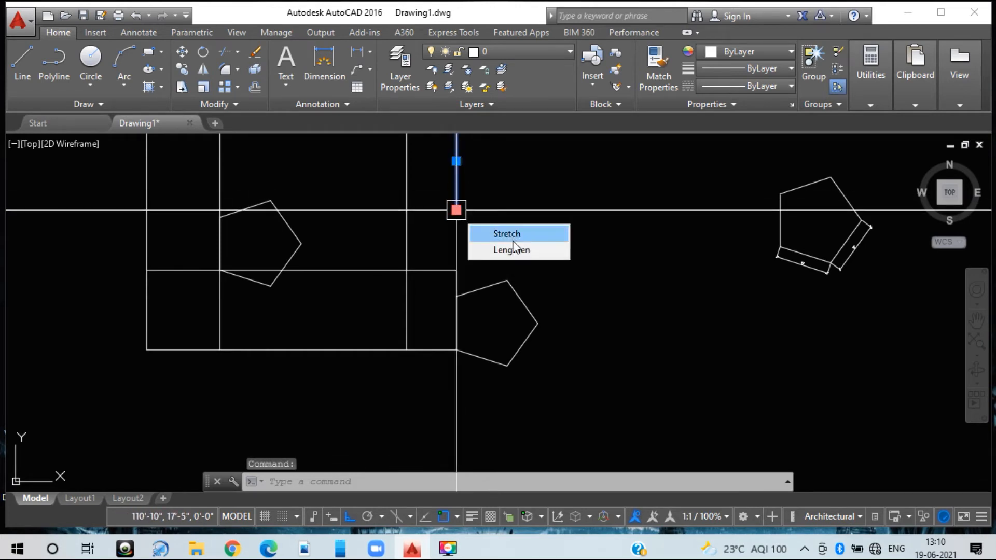
pyautogui.write('l')
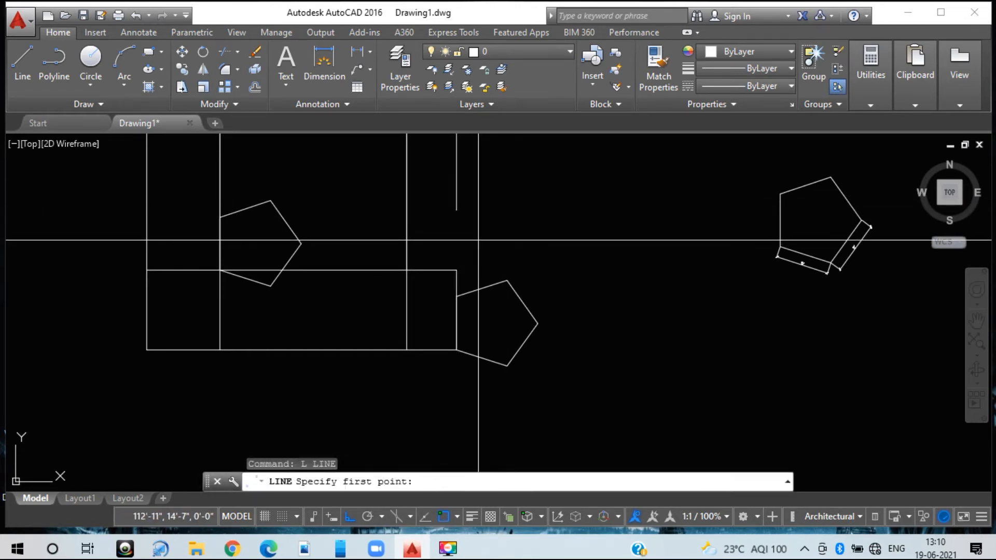
pyautogui.click(457, 270)
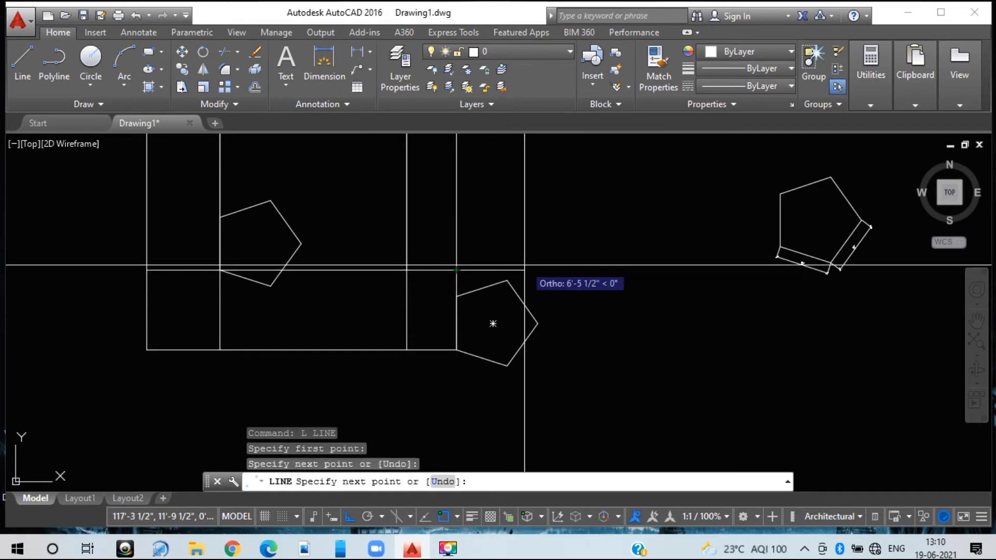
pyautogui.press('Escape')
pyautogui.click(459, 244)
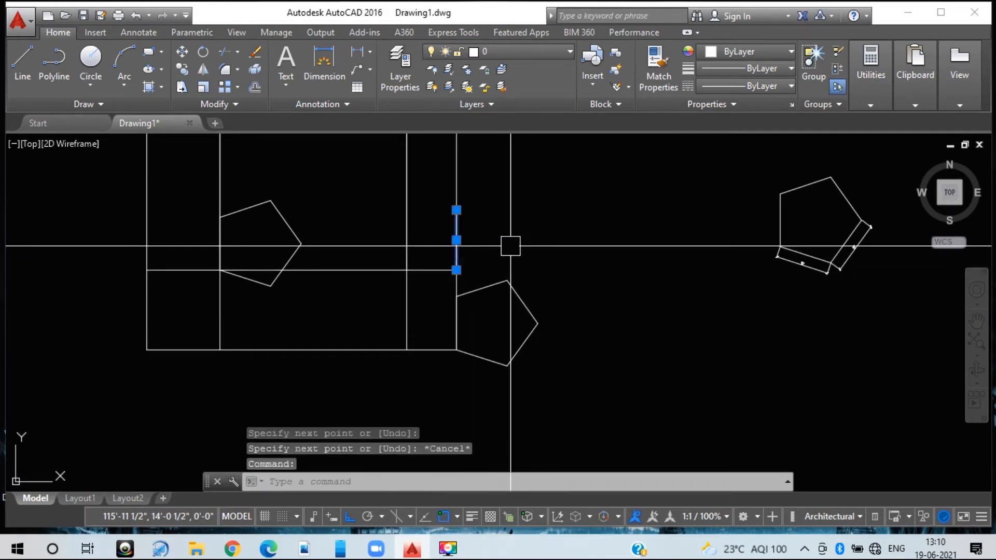
pyautogui.press('Delete')
# - Stretch the right edge's upper segment down to the end of the inner horizontal line and undo the stretch
pyautogui.click(458, 203)
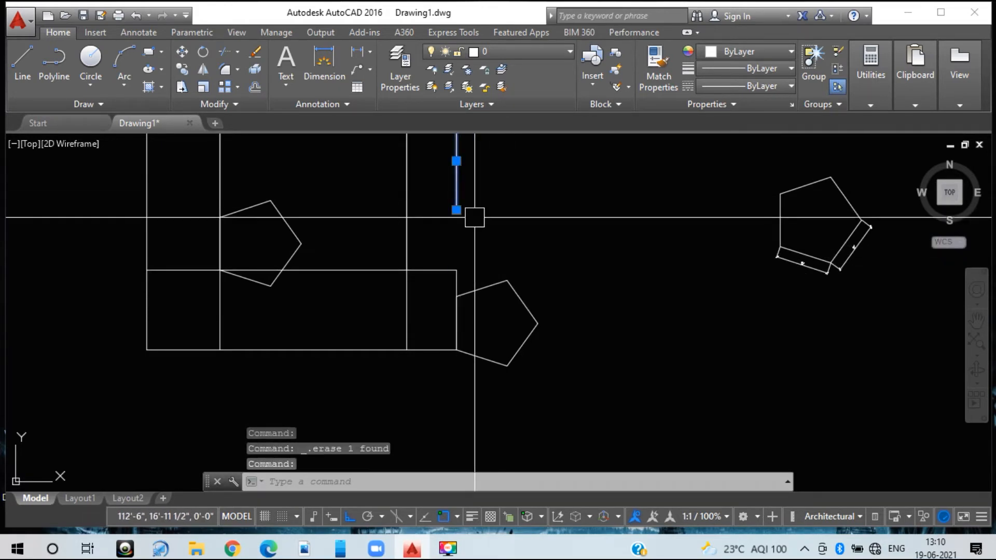
pyautogui.click(456, 210)
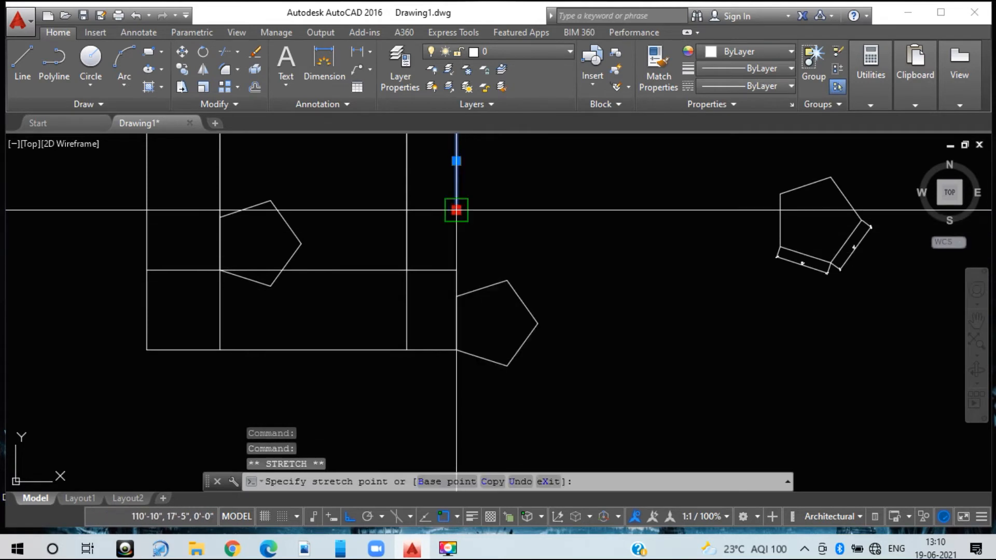
pyautogui.click(456, 270)
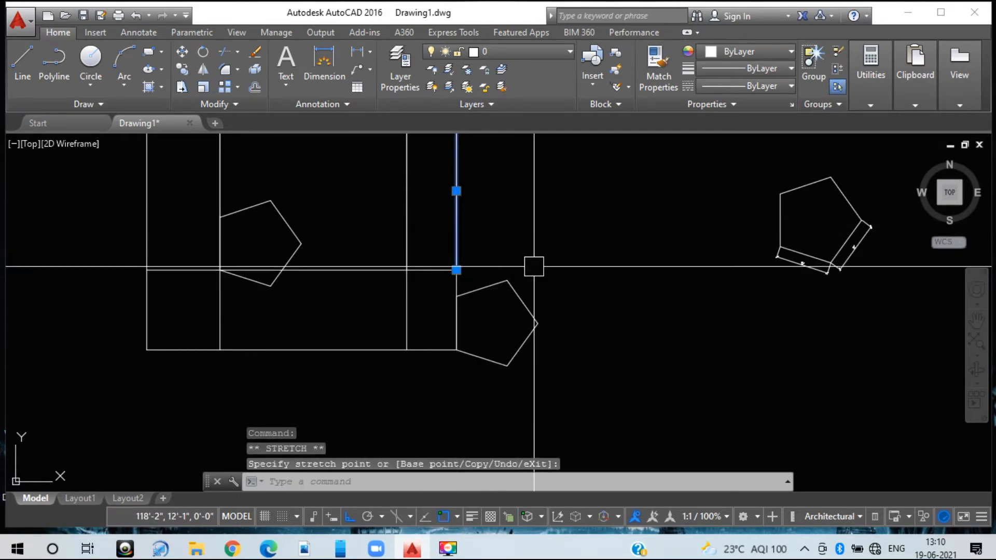
pyautogui.press('Escape')
pyautogui.hotkey('ctrl', 'z')
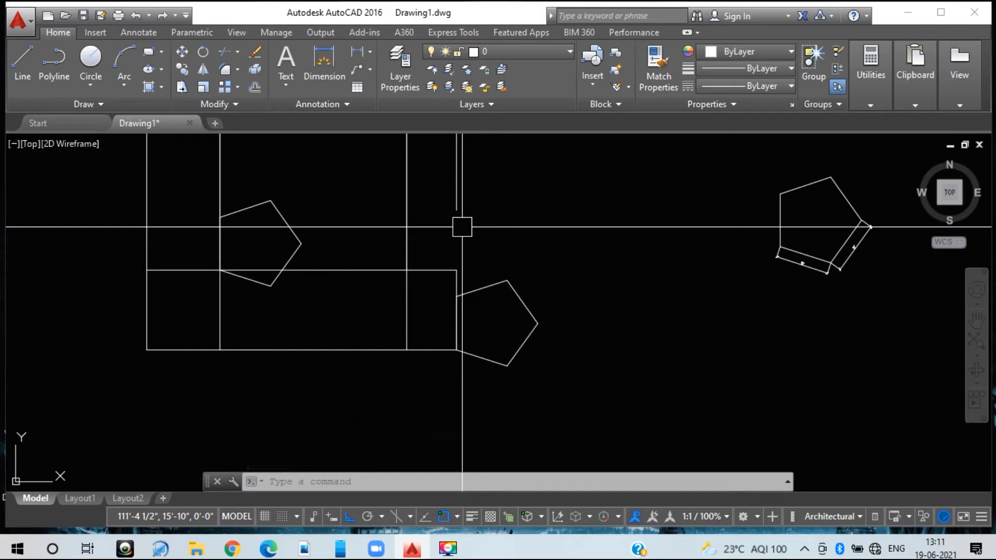
# - Join the lower and upper segments of the lower rectangle's right edge into one line with the Join command
pyautogui.write('j')
pyautogui.press('Return')
pyautogui.scroll(2, 455, 275)
pyautogui.scroll(-1, 451, 278)
pyautogui.click(458, 277)
pyautogui.scroll(-2, 476, 245)
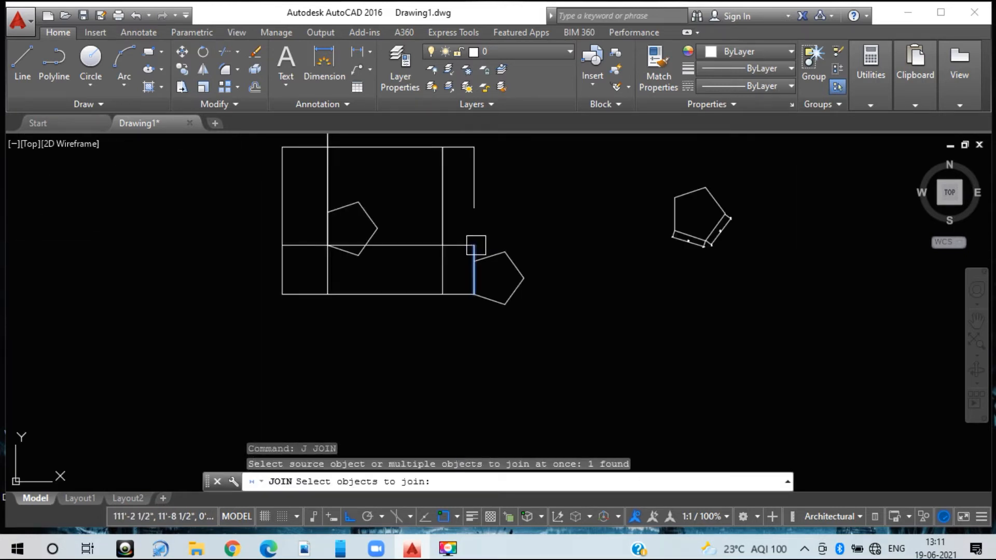
pyautogui.click(475, 200)
pyautogui.press('Return')
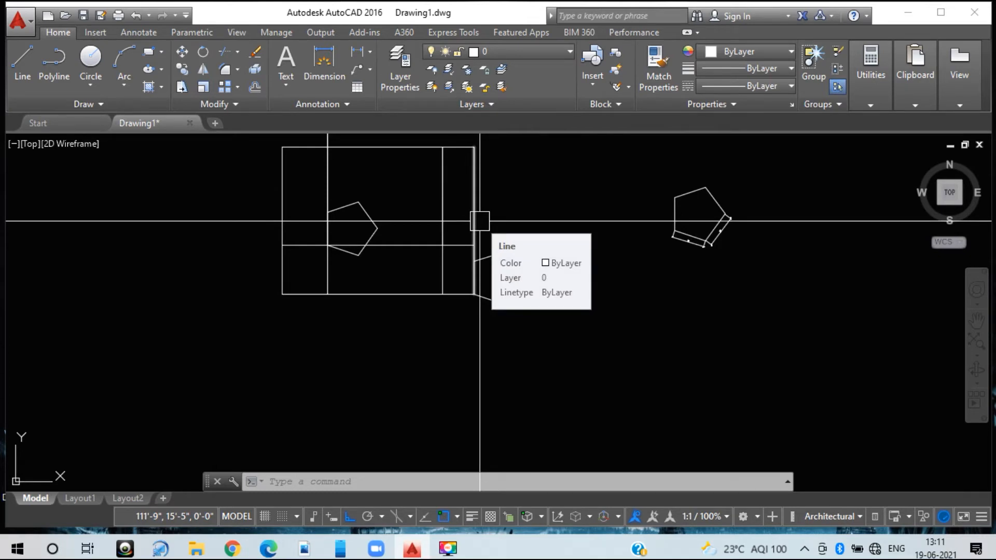
# - Break the lower rectangle's right edge from a point above the inner horizontal line down to that line's end
pyautogui.scroll(2, 476, 224)
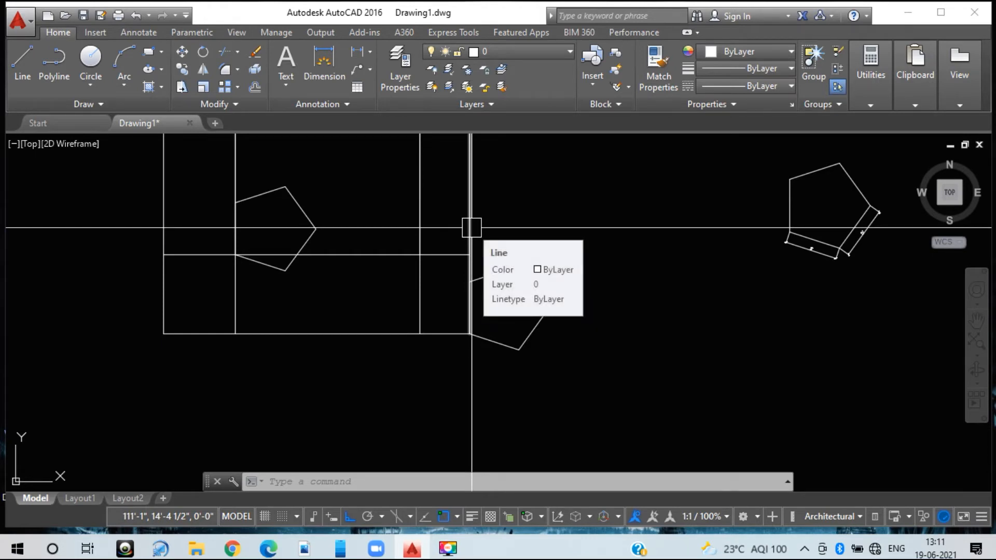
pyautogui.write('BR')
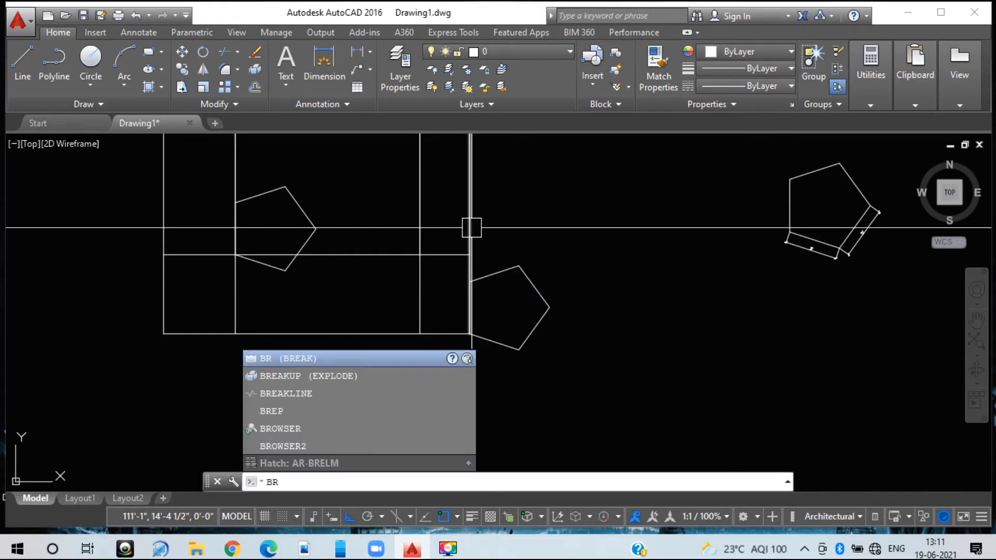
pyautogui.press('Return')
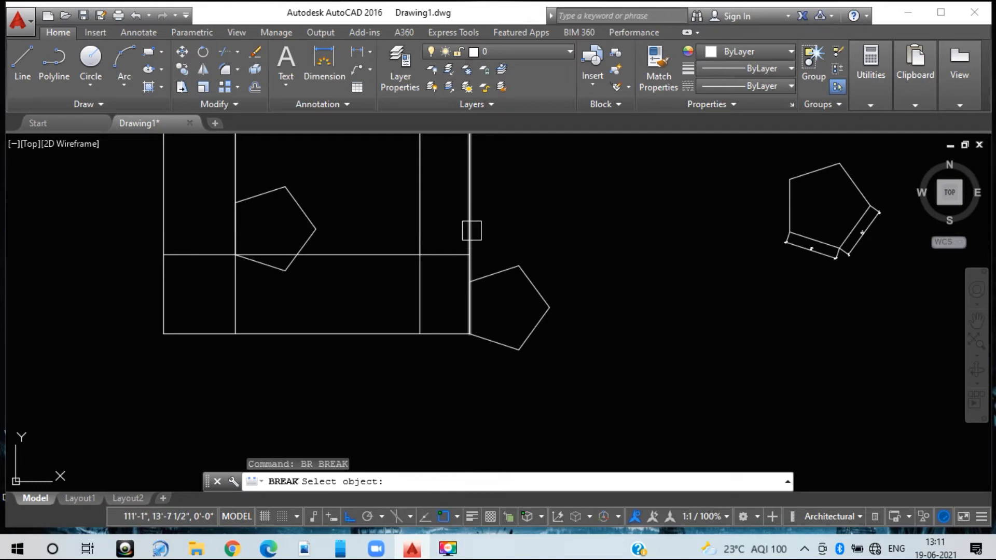
pyautogui.click(472, 236)
pyautogui.moveTo(489, 222); pyautogui.dragTo(463, 290, button='middle')
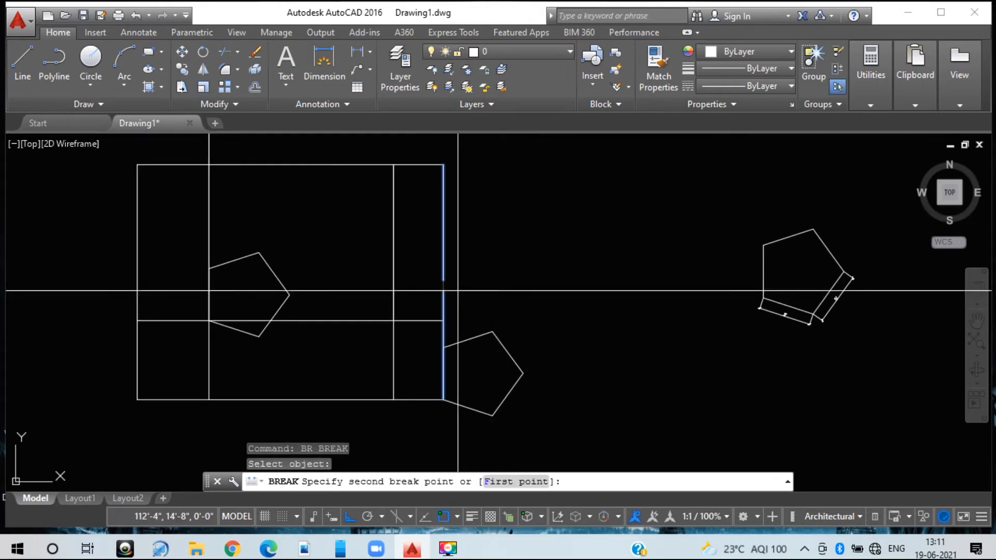
pyautogui.click(445, 320)
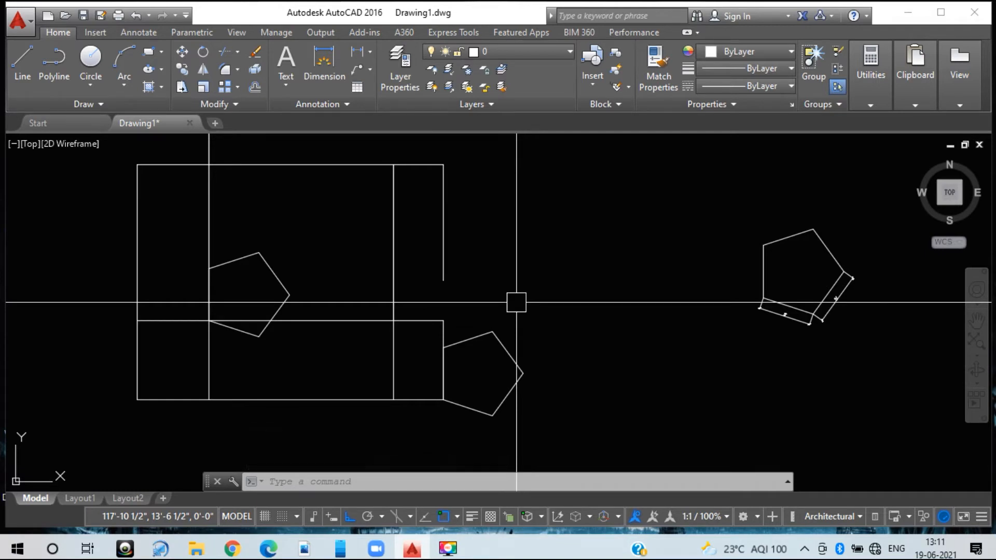
pyautogui.moveTo(538, 347); pyautogui.dragTo(516, 306, button='middle')
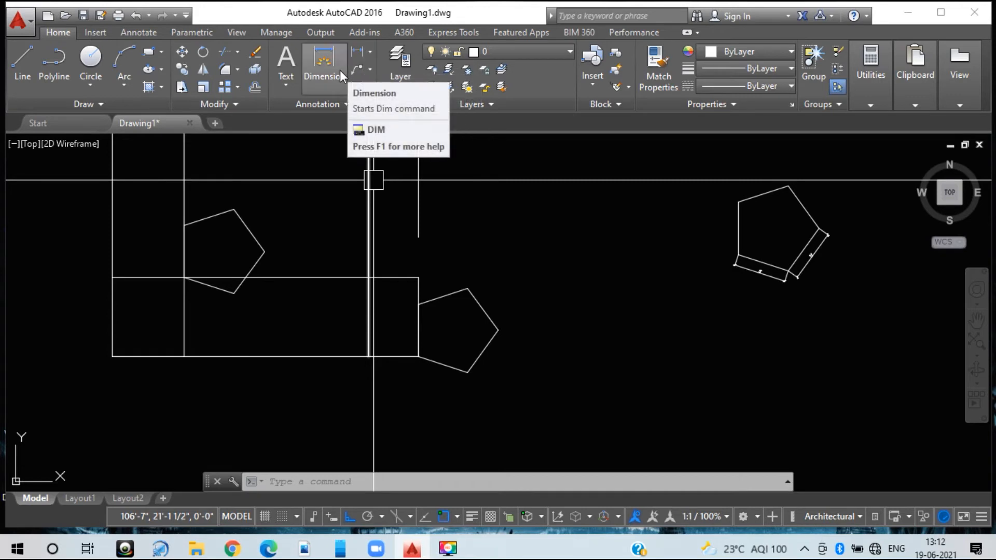
pyautogui.click(370, 51)
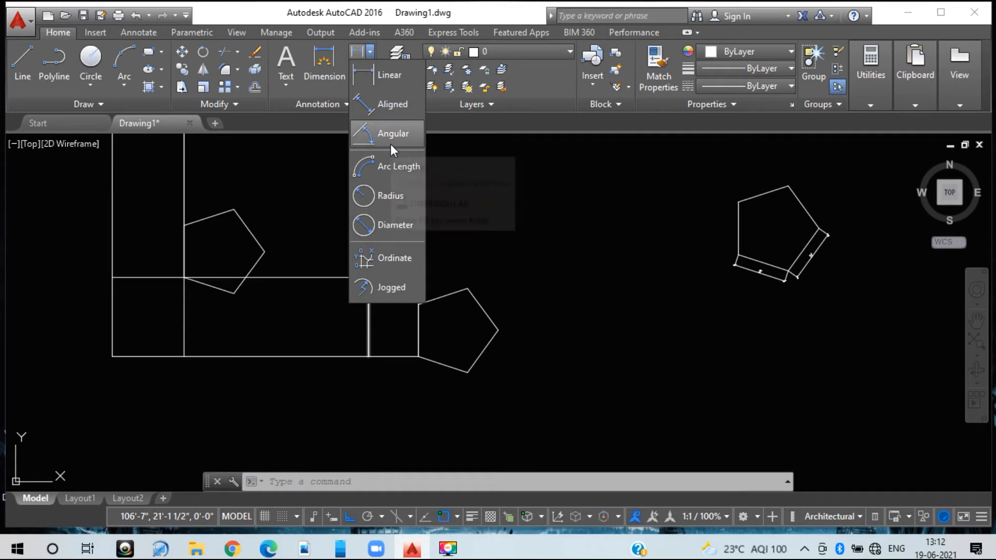
pyautogui.click(407, 202)
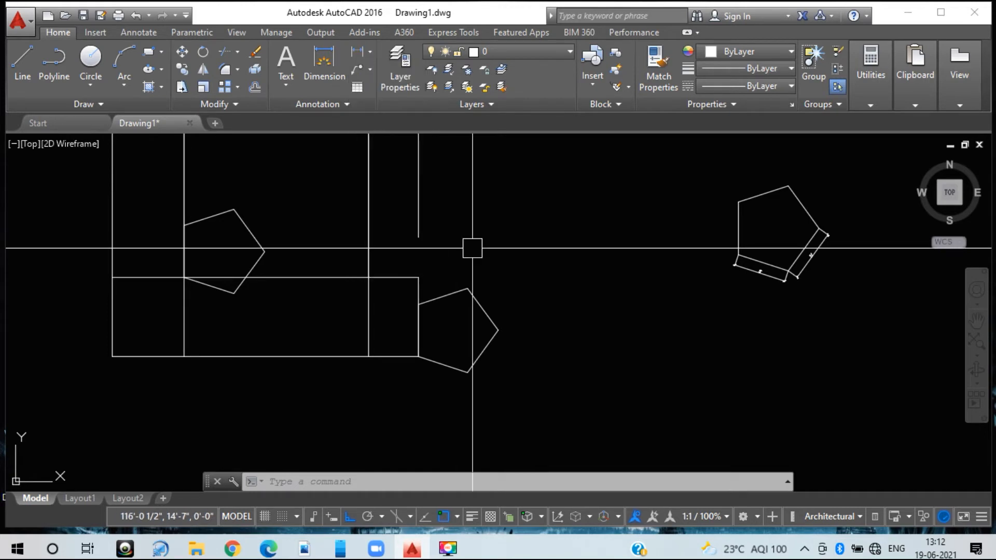
# - Draw a circle with a radius of about 5'-6 1/2" to the right of the broken edge, above the attached pentagon
pyautogui.write('c')
pyautogui.press('Return')
pyautogui.click(496, 214)
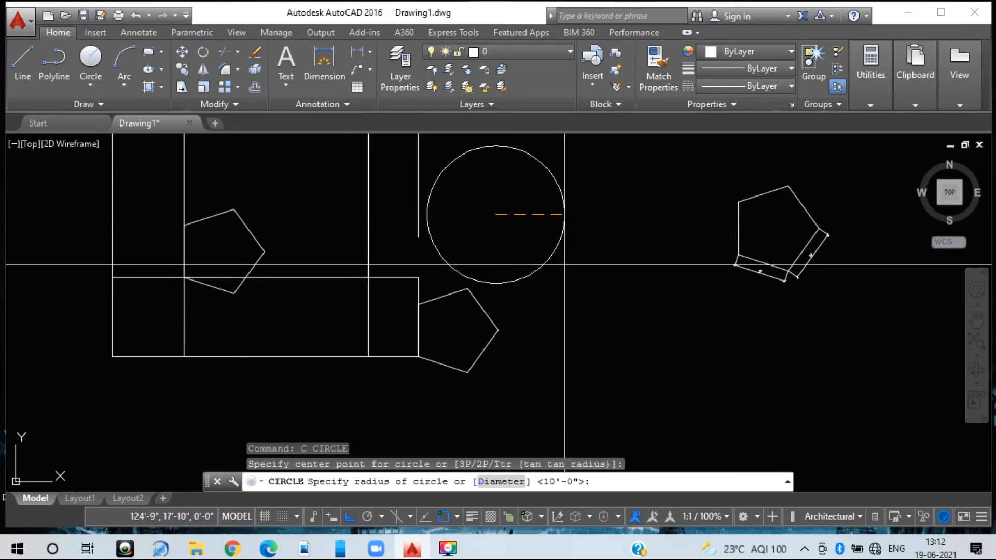
pyautogui.click(540, 254)
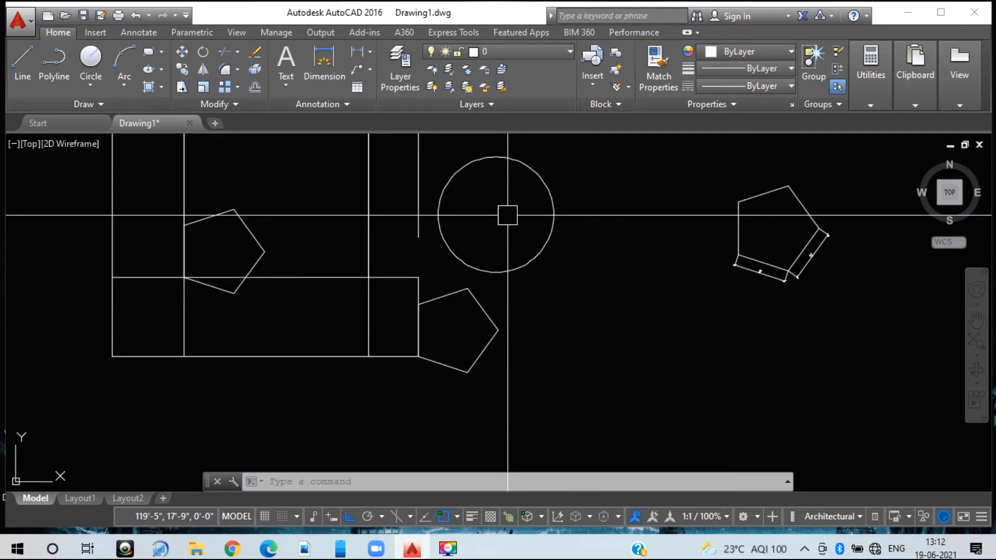
# - Add a radius dimension to the circle with the DIMRADIUS command, placing it at the circle's lower-right side
pyautogui.write('D')
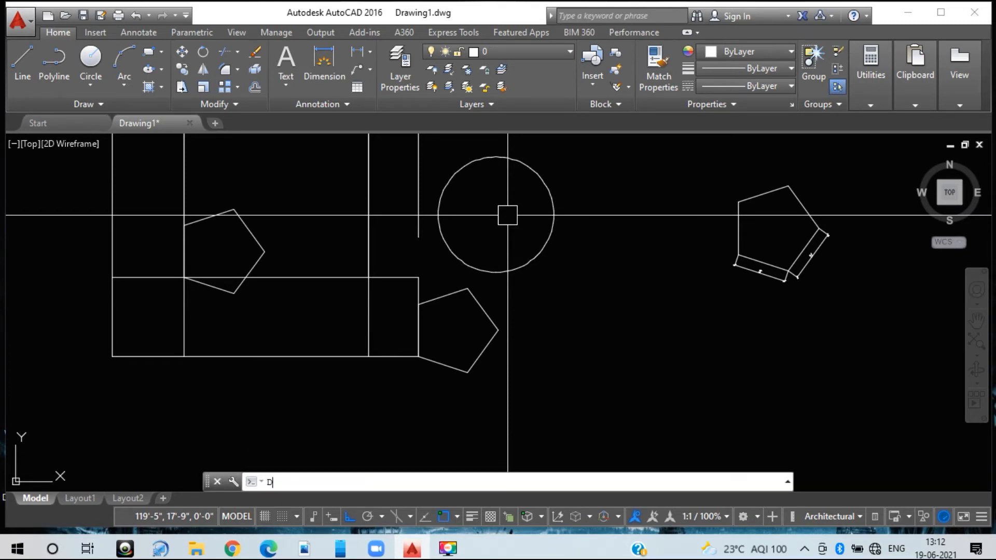
pyautogui.write('RA')
pyautogui.press('Return')
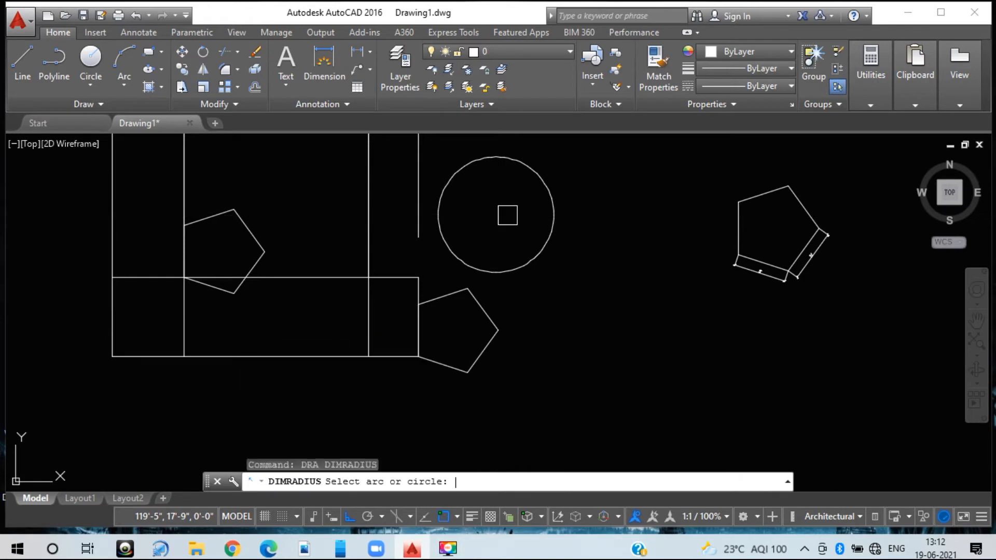
pyautogui.click(521, 254)
pyautogui.click(529, 268)
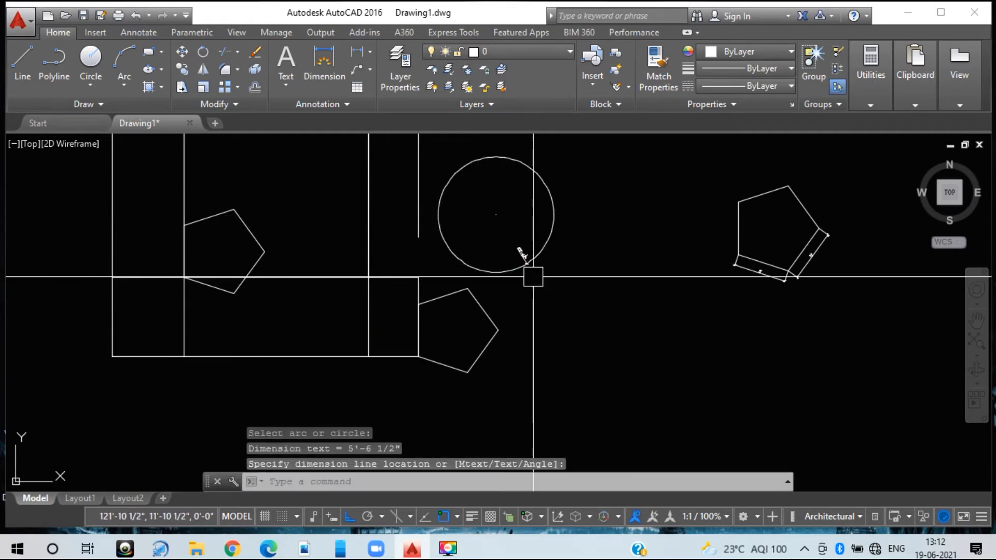
# - Add a diameter dimension to the circle with the DIMDIAMETER command, placing its text outside the circle's right side
pyautogui.scroll(6, 527, 255)
pyautogui.scroll(-4, 519, 280)
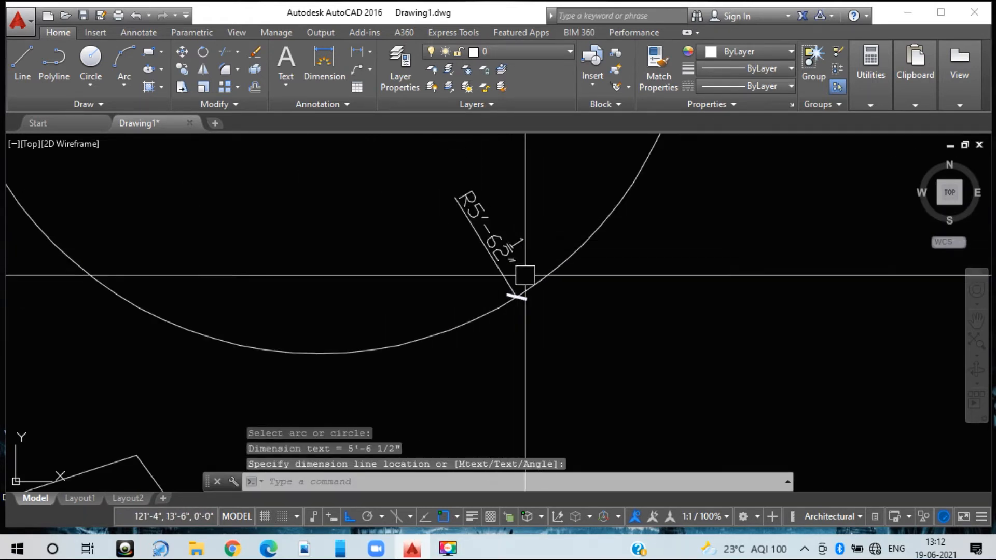
pyautogui.scroll(-4, 507, 285)
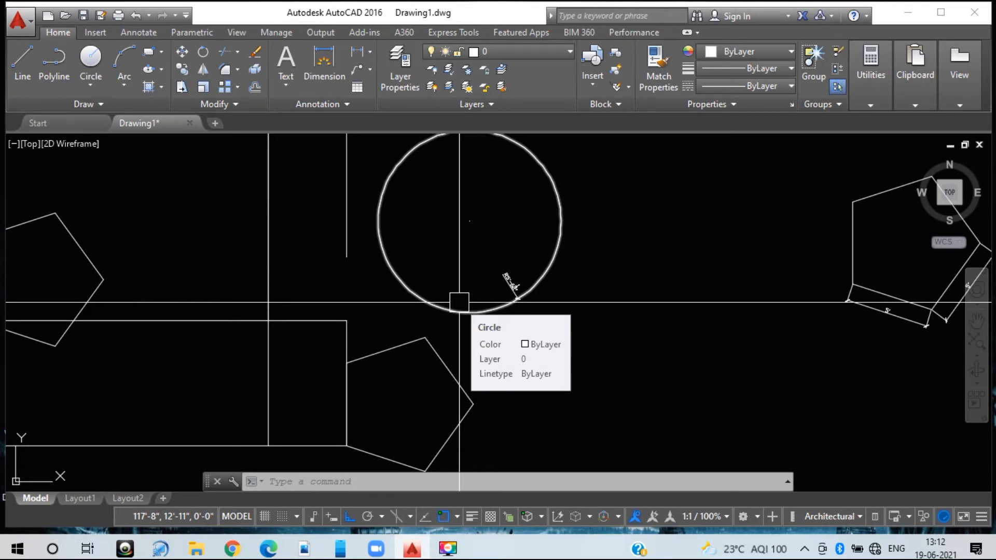
pyautogui.write('DDI')
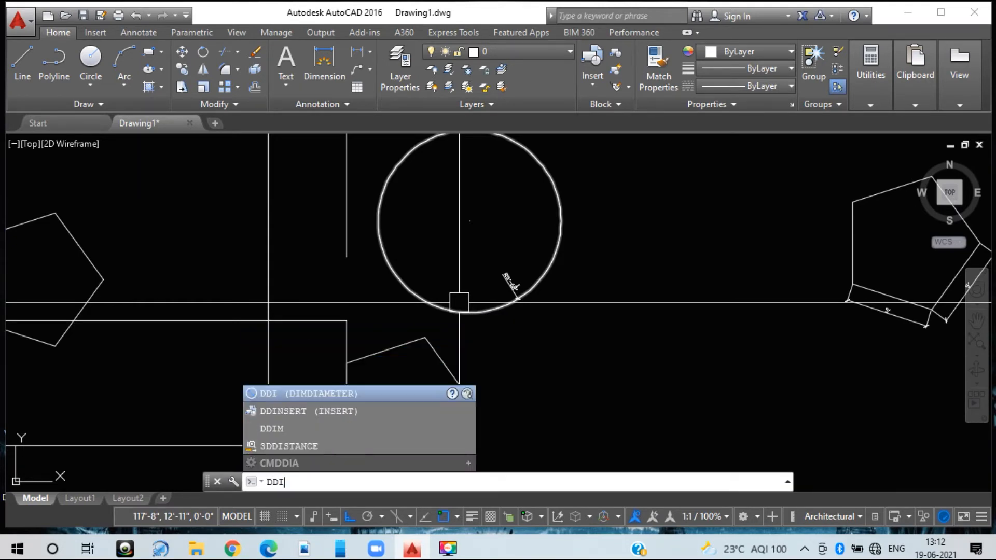
pyautogui.press('Return')
pyautogui.click(457, 320)
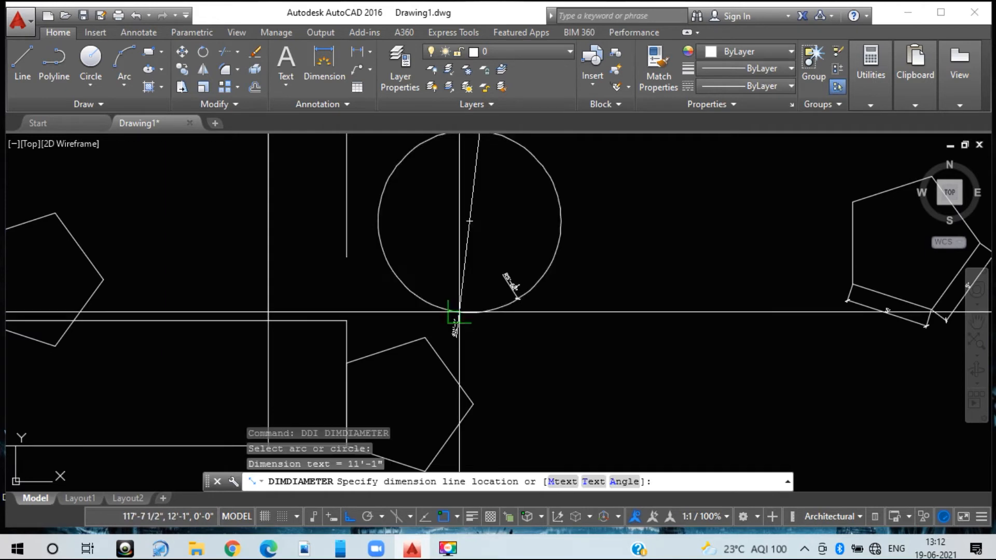
pyautogui.click(580, 217)
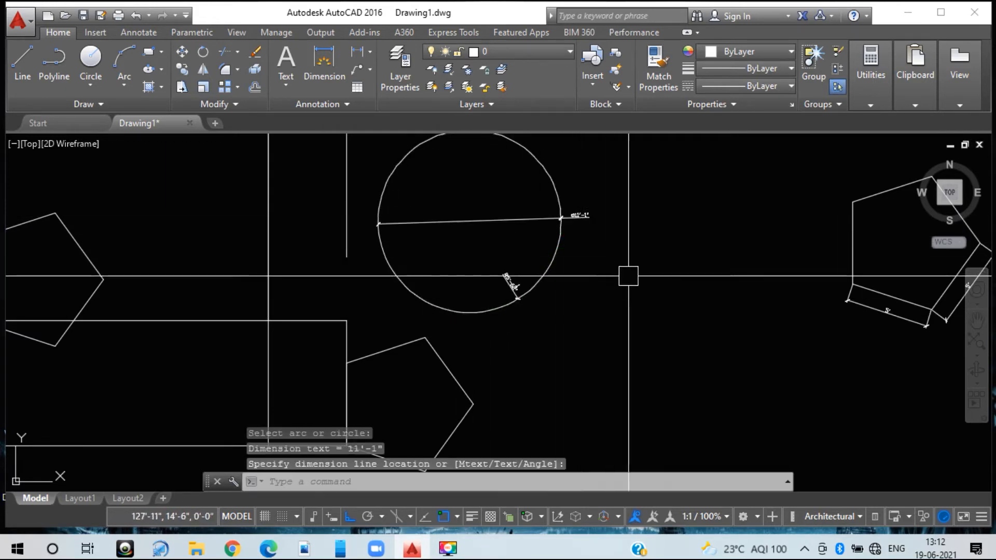
pyautogui.scroll(5, 594, 224)
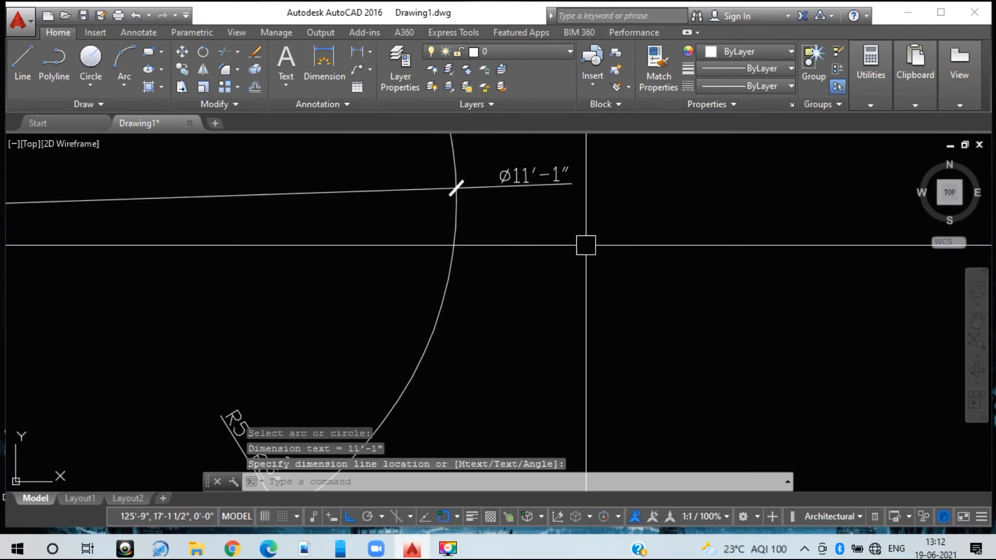
pyautogui.scroll(-4, 579, 270)
pyautogui.moveTo(563, 307); pyautogui.dragTo(563, 280, button='middle')
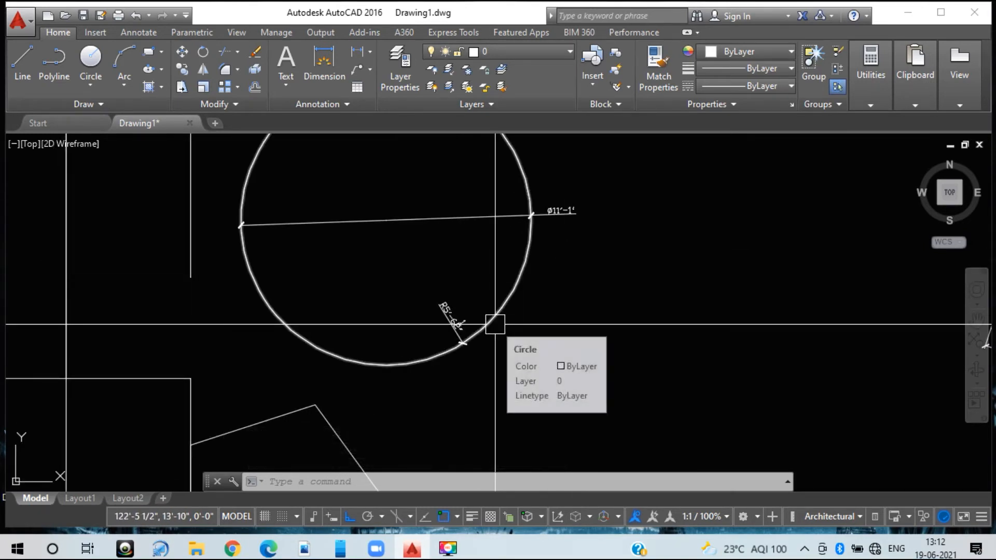
# - Draw a three-point arc about 12'-0 1/2" long, open at the top, between the circle and the dimensioned pentagon
pyautogui.scroll(-4, 568, 357)
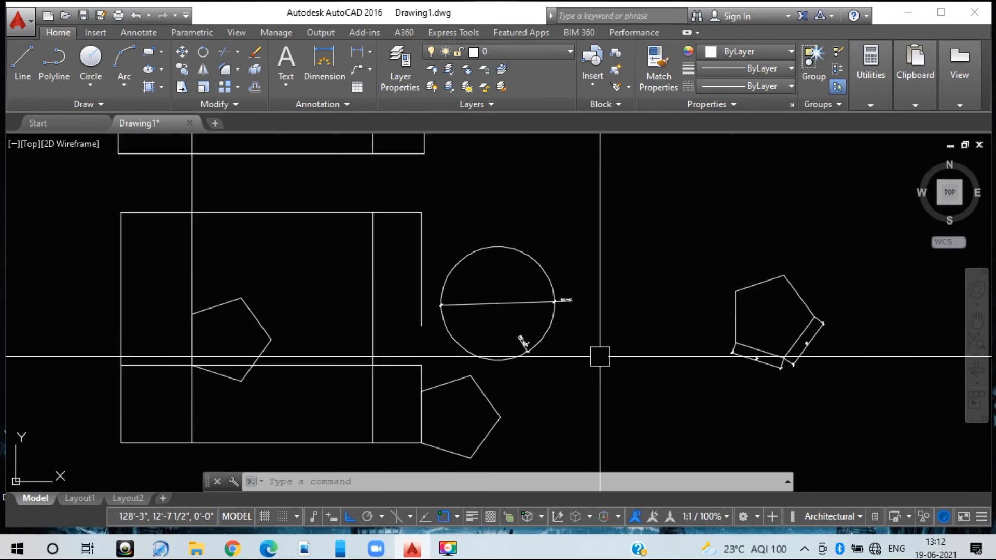
pyautogui.scroll(2, 581, 347)
pyautogui.write('a')
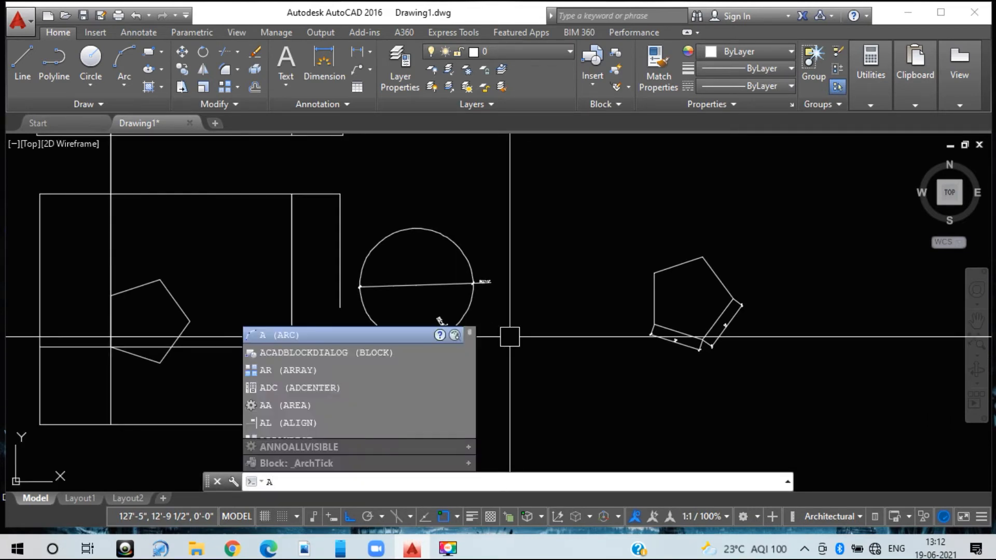
pyautogui.press('Return')
pyautogui.click(521, 215)
pyautogui.click(539, 277)
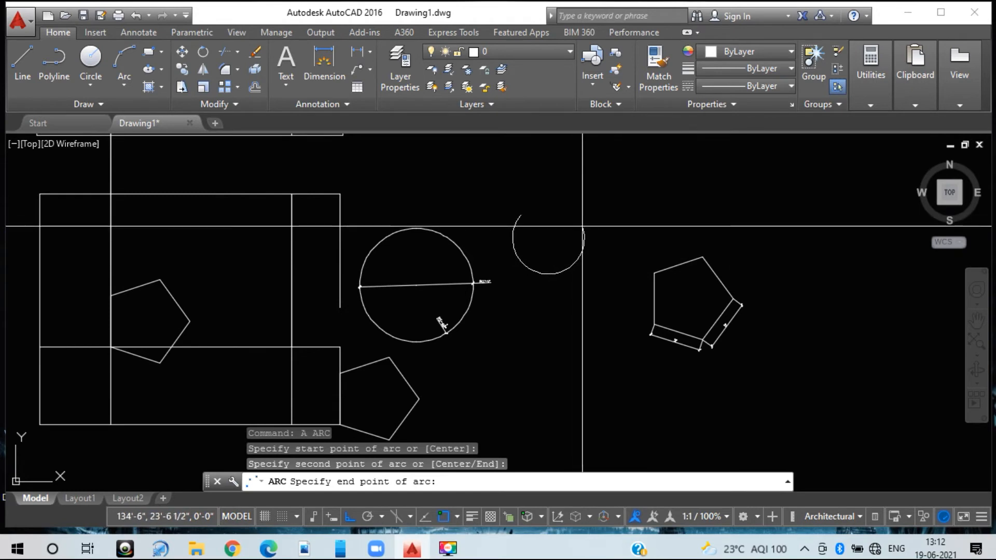
pyautogui.click(591, 250)
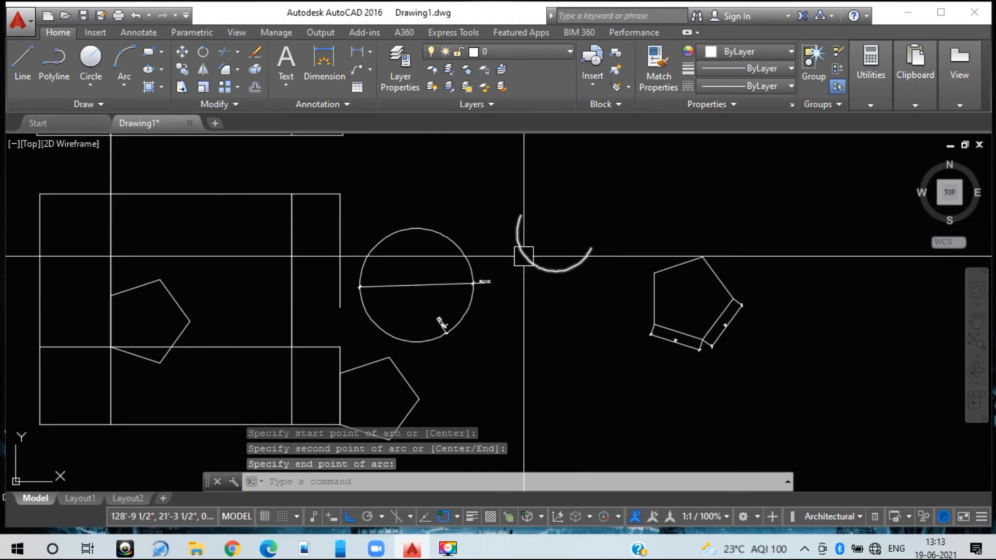
# - Add an arc length dimension to the new arc with the DIMARC command, placing it just outside the curve
pyautogui.moveTo(580, 257)
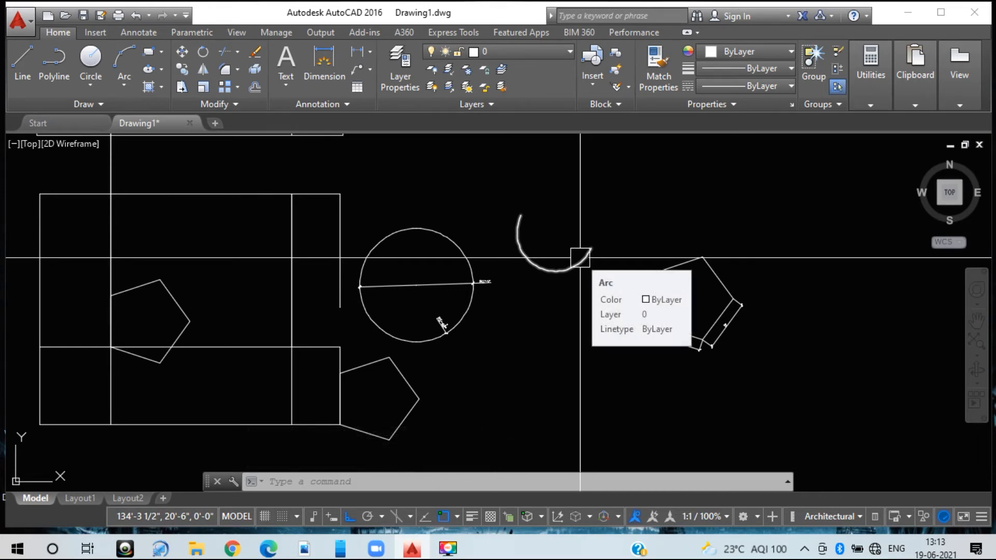
pyautogui.write('DAR')
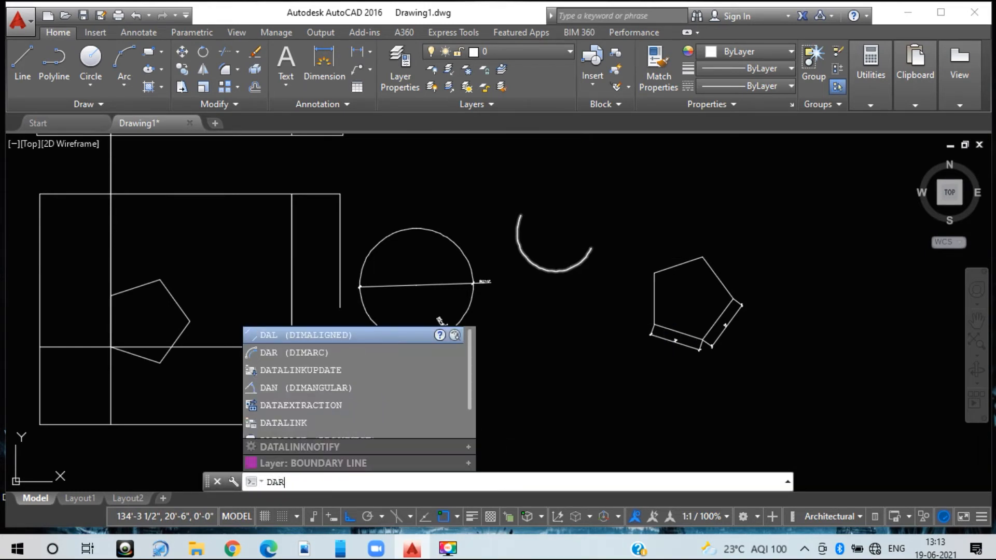
pyautogui.press('Return')
pyautogui.click(558, 270)
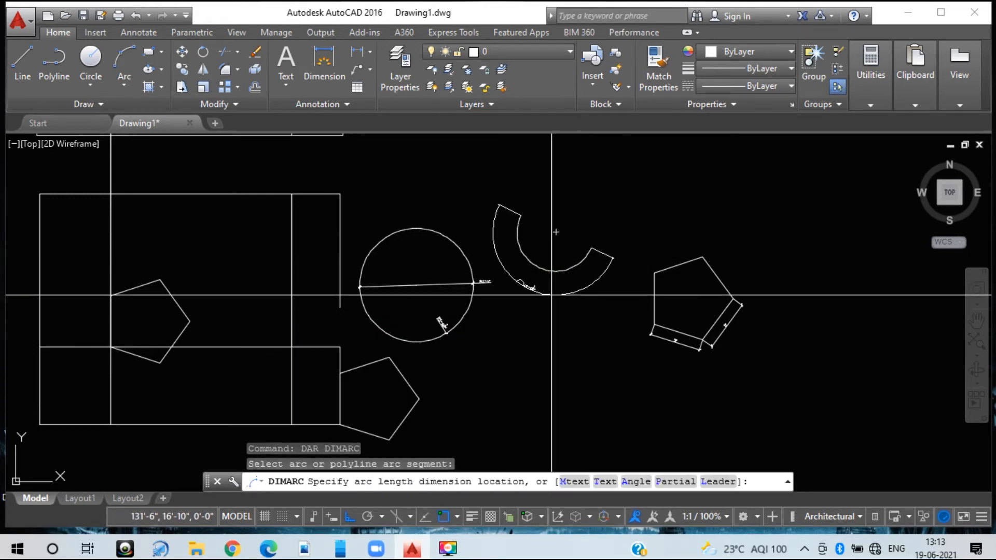
pyautogui.click(533, 293)
pyautogui.scroll(6, 533, 293)
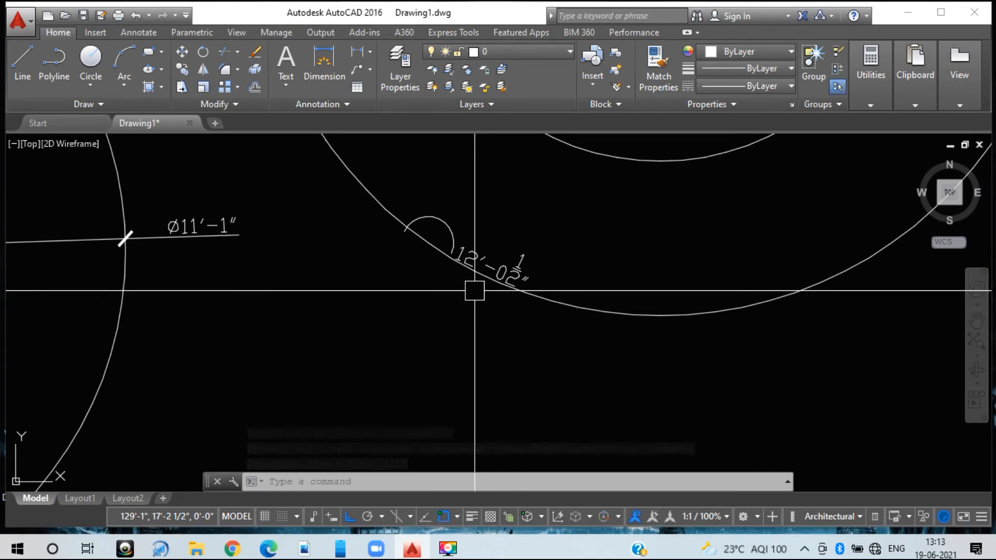
pyautogui.scroll(-5, 474, 291)
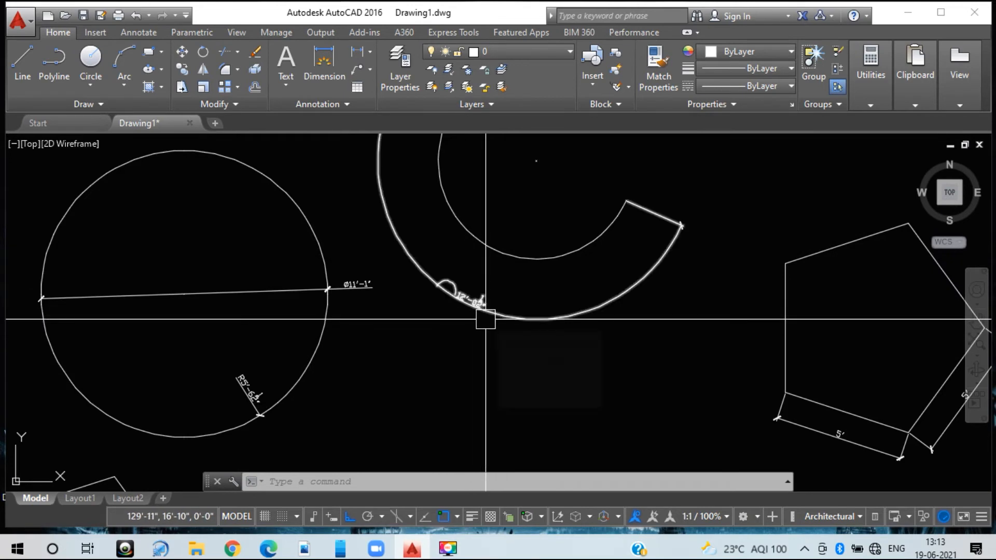
pyautogui.scroll(2, 486, 319)
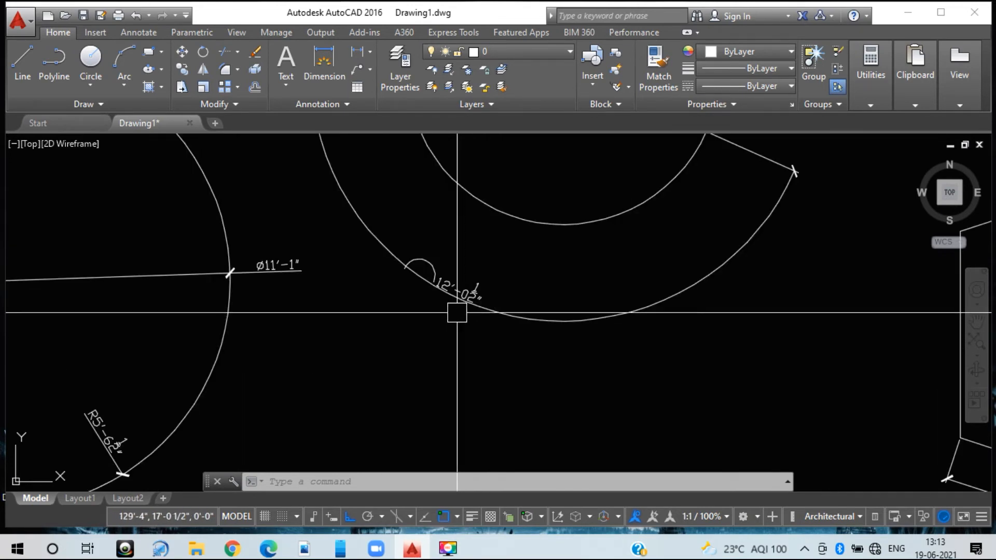
pyautogui.scroll(3, 470, 312)
pyautogui.scroll(-5, 469, 303)
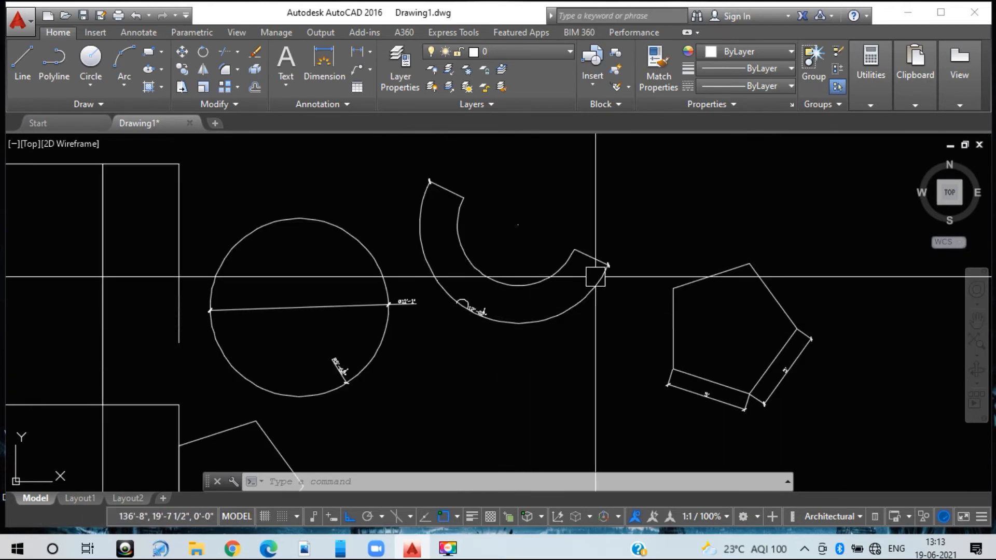
# - Add an aligned dimension to the upper-left edge of the dimensioned pentagon with the DIMALIGNED command, placing it outside the edge
pyautogui.moveTo(448, 231)
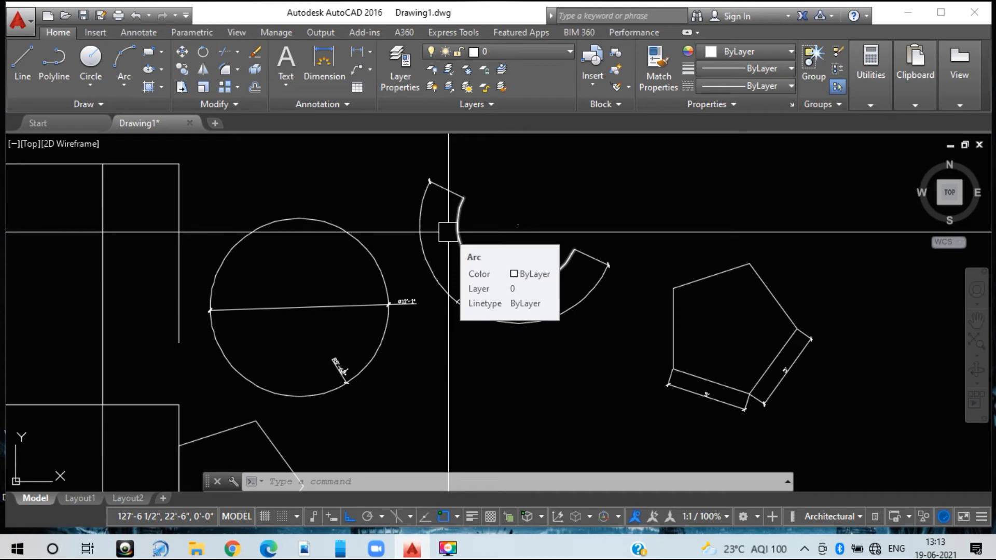
pyautogui.scroll(-4, 448, 232)
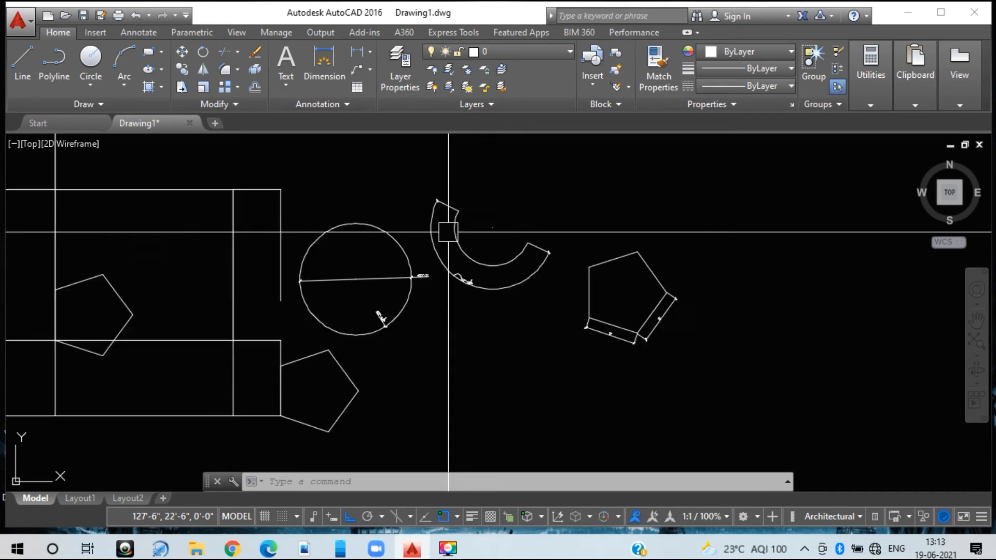
pyautogui.scroll(2, 542, 264)
pyautogui.scroll(2, 542, 264)
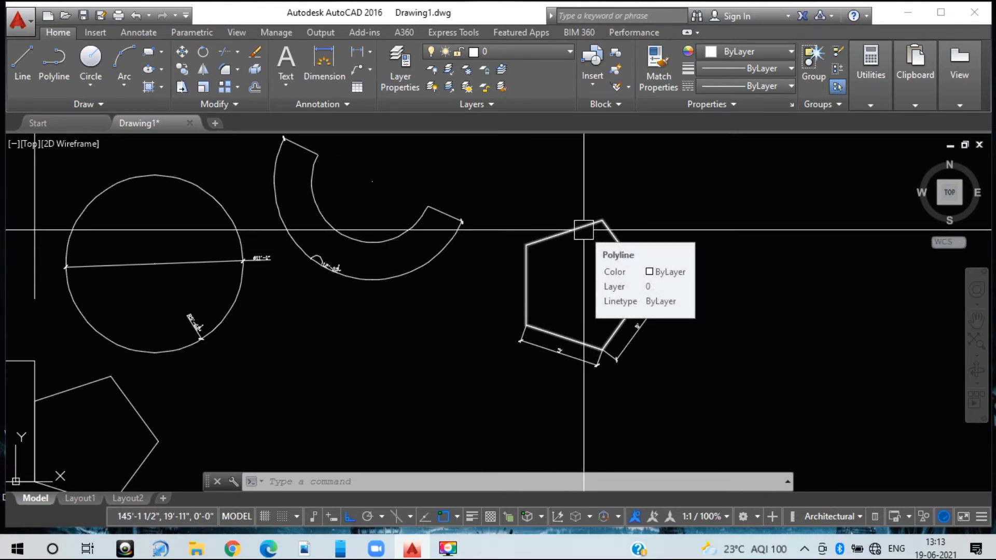
pyautogui.write('DAL')
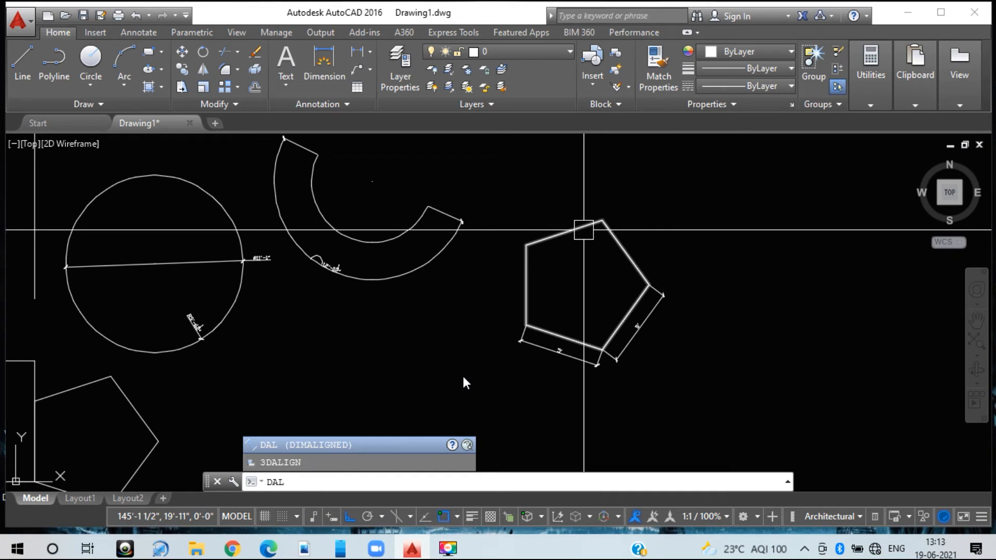
pyautogui.press('Return')
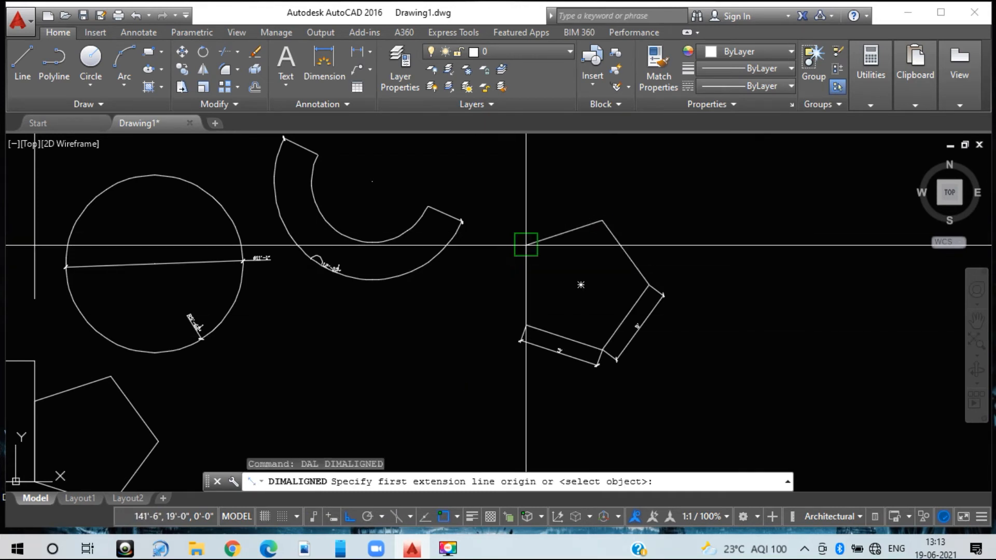
pyautogui.click(526, 244)
pyautogui.click(602, 221)
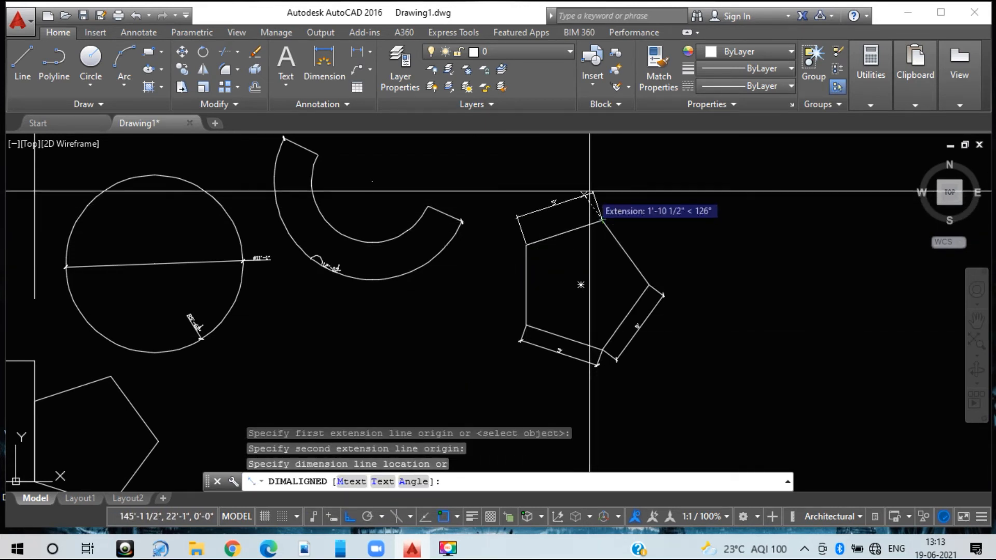
pyautogui.click(558, 211)
pyautogui.scroll(4, 558, 212)
pyautogui.scroll(-7, 548, 229)
pyautogui.scroll(1, 557, 269)
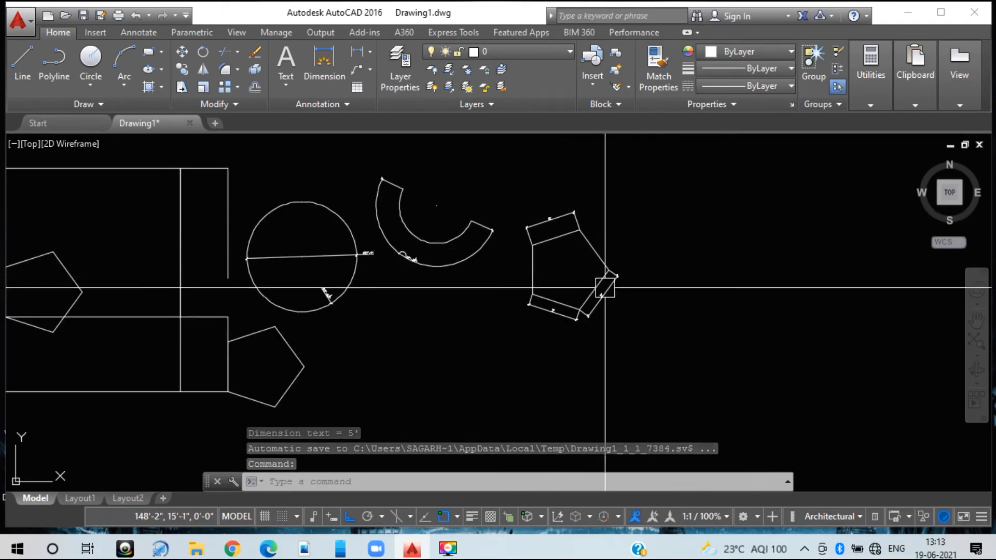
# - Erase the horizontal and vertical lines inside the upper rectangle, leaving only its outline
pyautogui.moveTo(589, 267); pyautogui.dragTo(906, 269, button='middle')
pyautogui.scroll(-2, 733, 317)
pyautogui.moveTo(733, 317)
pyautogui.mouseDown(button='middle')
pyautogui.moveTo(695, 313)
pyautogui.moveTo(618, 351)
pyautogui.moveTo(685, 381)
pyautogui.mouseUp(button='middle')
pyautogui.scroll(-2, 686, 380)
pyautogui.scroll(2, 549, 274)
pyautogui.scroll(2, 548, 274)
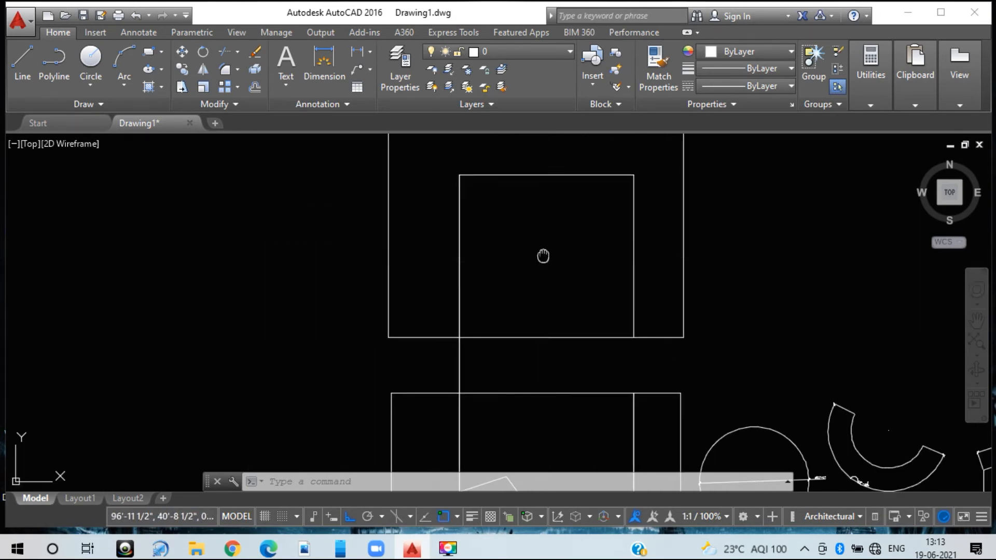
pyautogui.moveTo(558, 254); pyautogui.dragTo(558, 301, button='middle')
pyautogui.click(447, 354)
pyautogui.press('Delete')
pyautogui.click(516, 223)
pyautogui.press('Delete')
pyautogui.click(447, 266)
pyautogui.press('Delete')
pyautogui.click(630, 289)
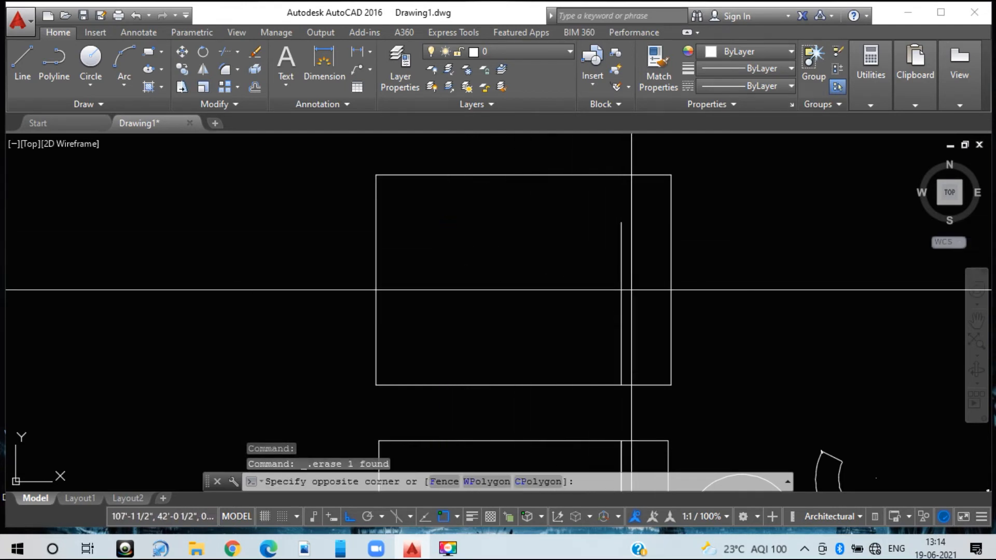
pyautogui.click(506, 200)
pyautogui.press('Delete')
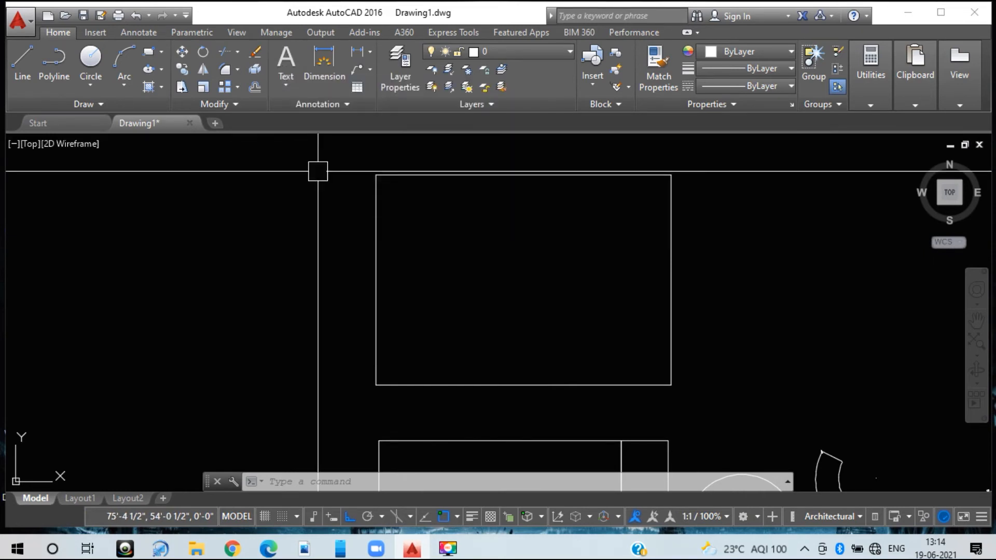
# - Create multiline text reading "MASTER BEDROOM" inside the upper rectangle
pyautogui.write('T')
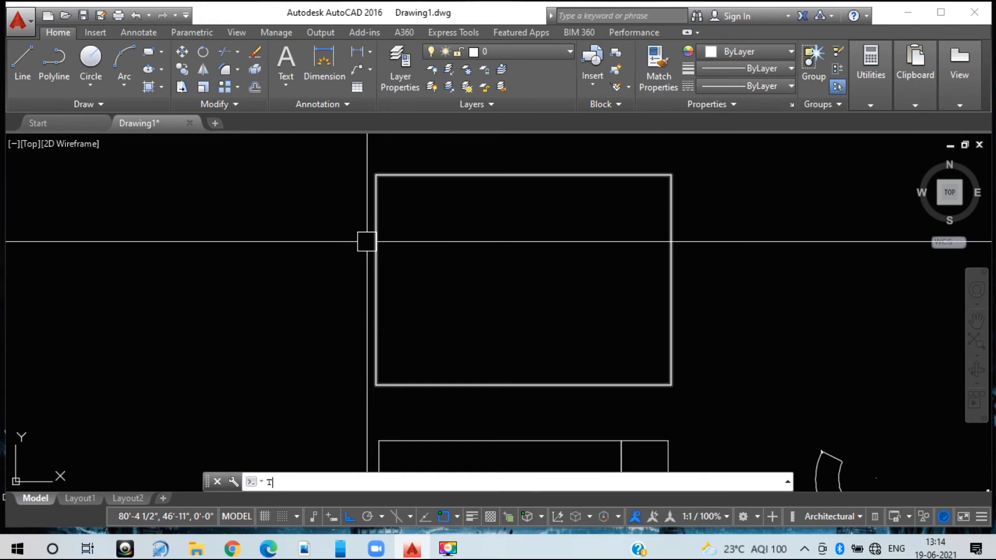
pyautogui.press('Return')
pyautogui.click(413, 248)
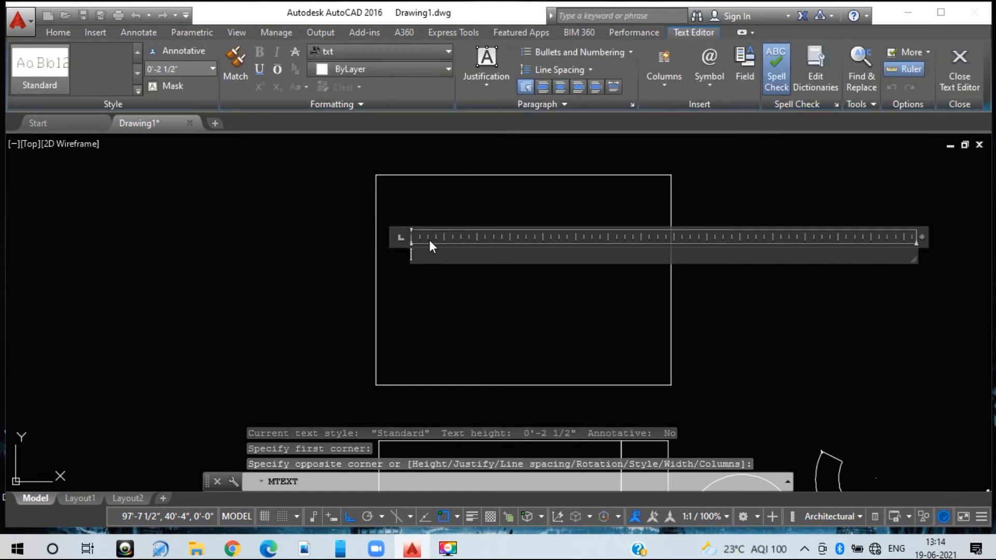
pyautogui.write('MA')
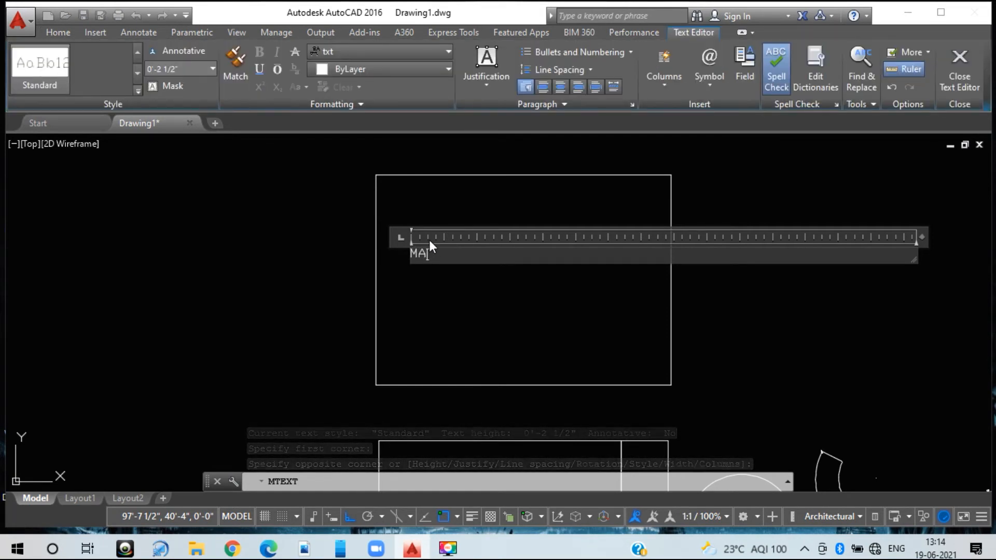
pyautogui.write('STER ')
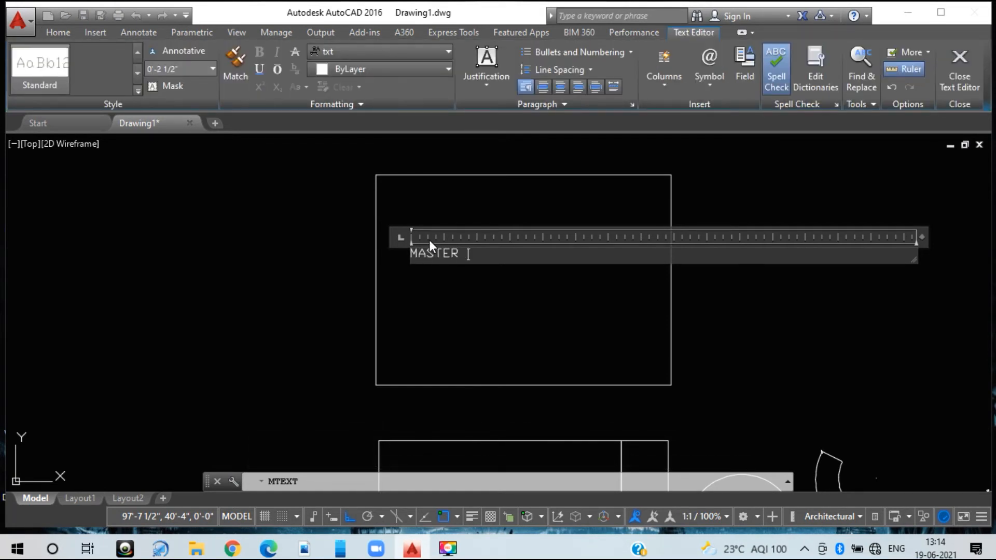
pyautogui.write('BEDROOM')
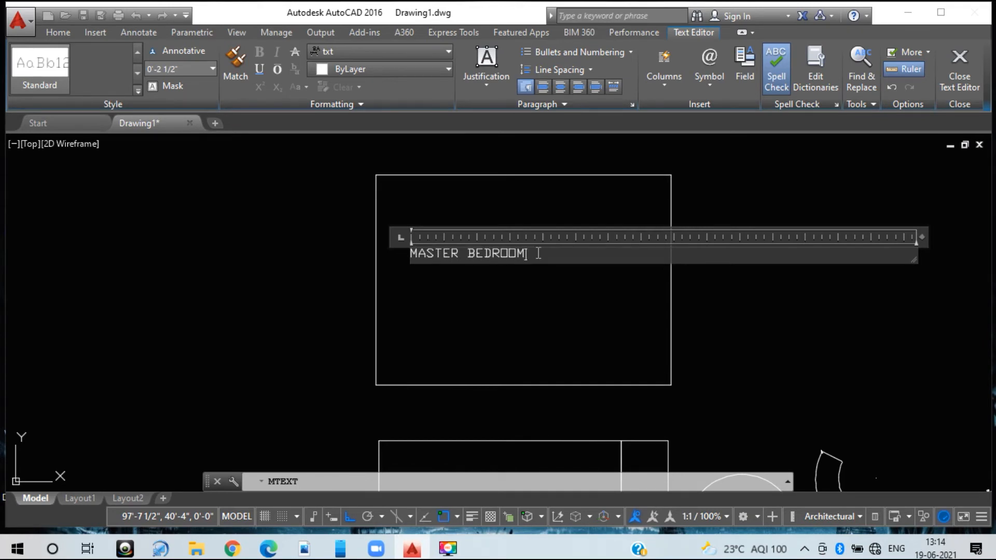
# - Change the colour of the whole "MASTER BEDROOM" text to Red
pyautogui.moveTo(449, 258); pyautogui.dragTo(412, 253)
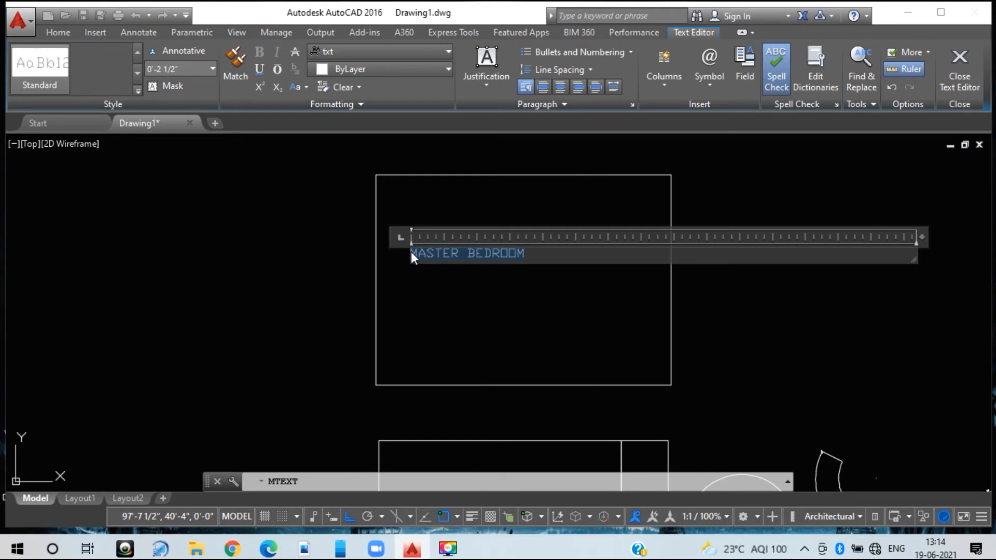
pyautogui.click(386, 69)
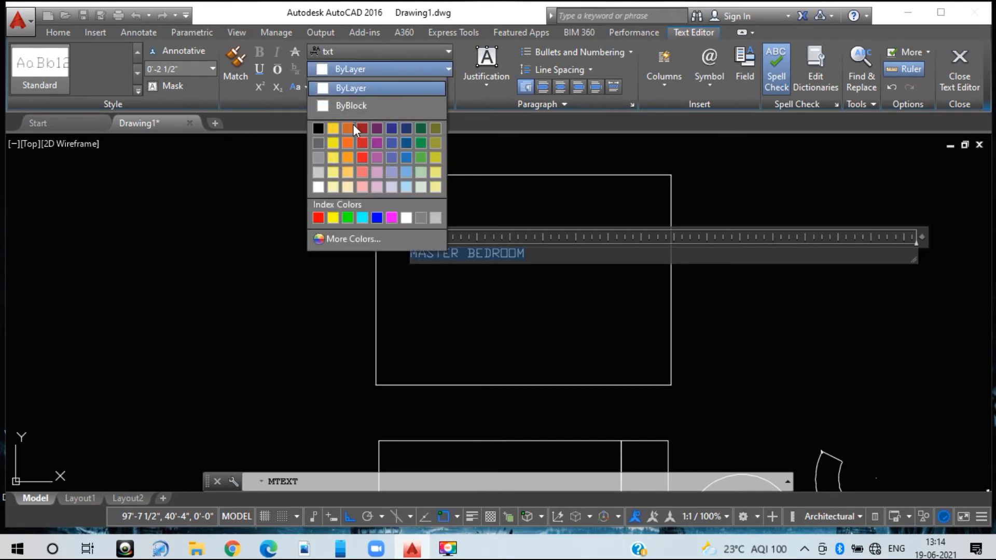
pyautogui.click(318, 218)
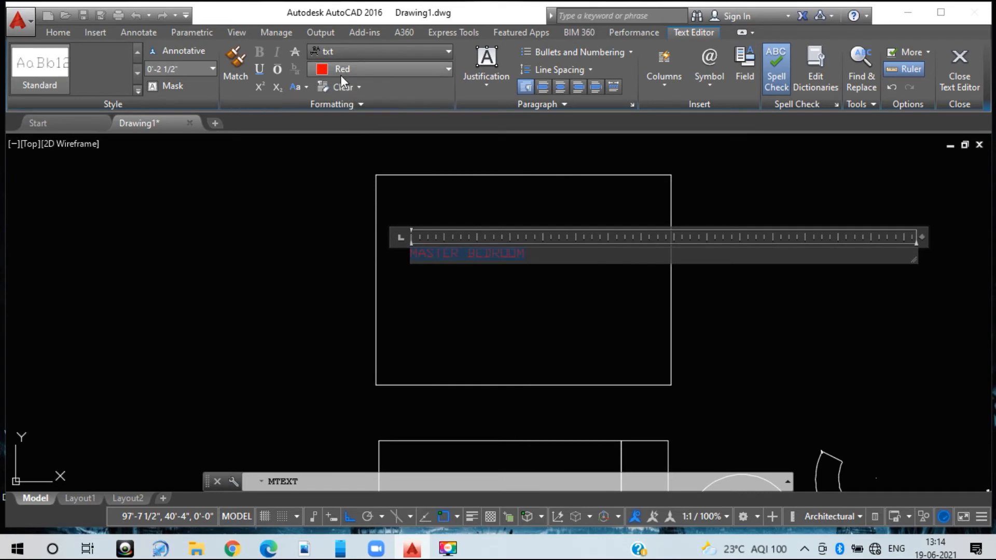
# - Set the "MASTER BEDROOM" text height to 2', and reapply the Standard text style to the label
pyautogui.click(179, 69)
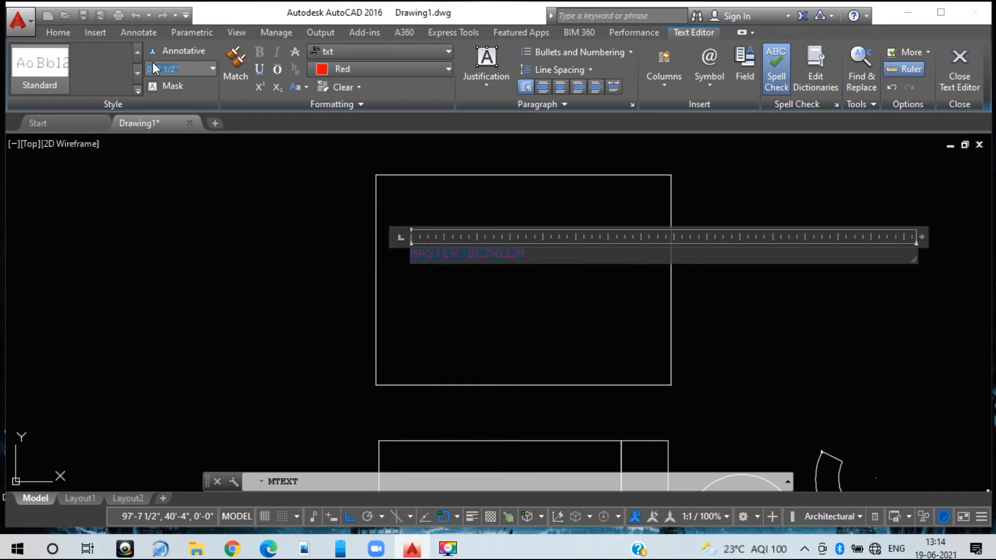
pyautogui.write('2')
pyautogui.press('Return')
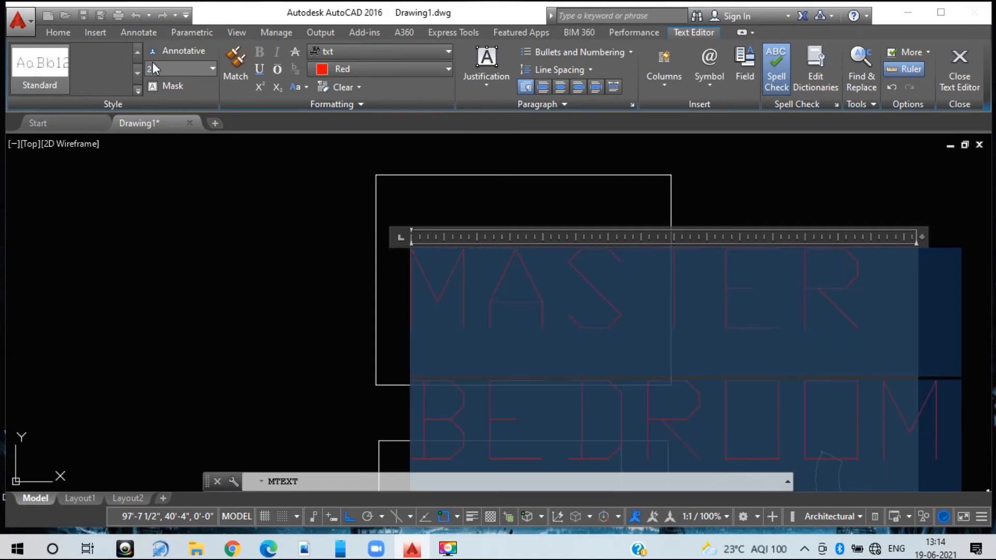
pyautogui.scroll(-3, 465, 272)
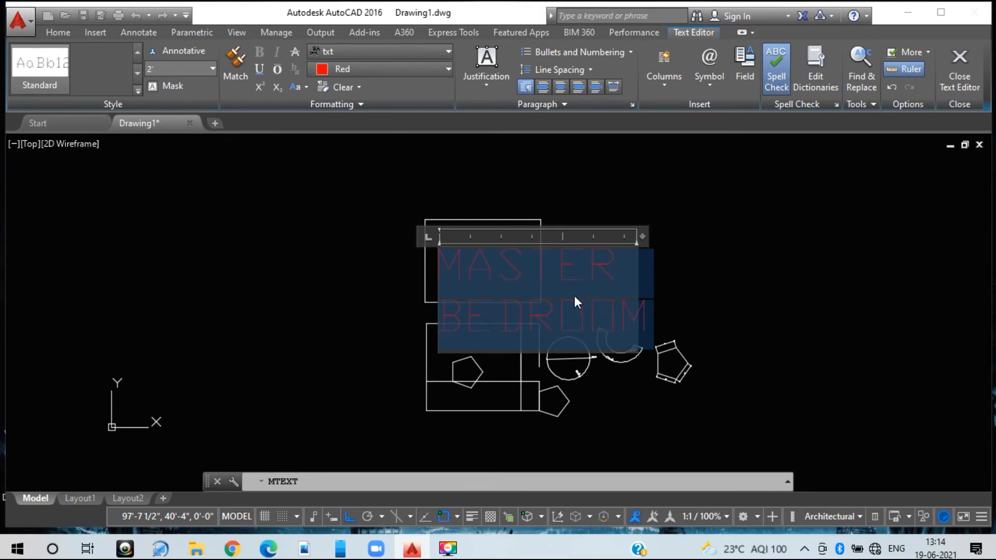
pyautogui.click(50, 62)
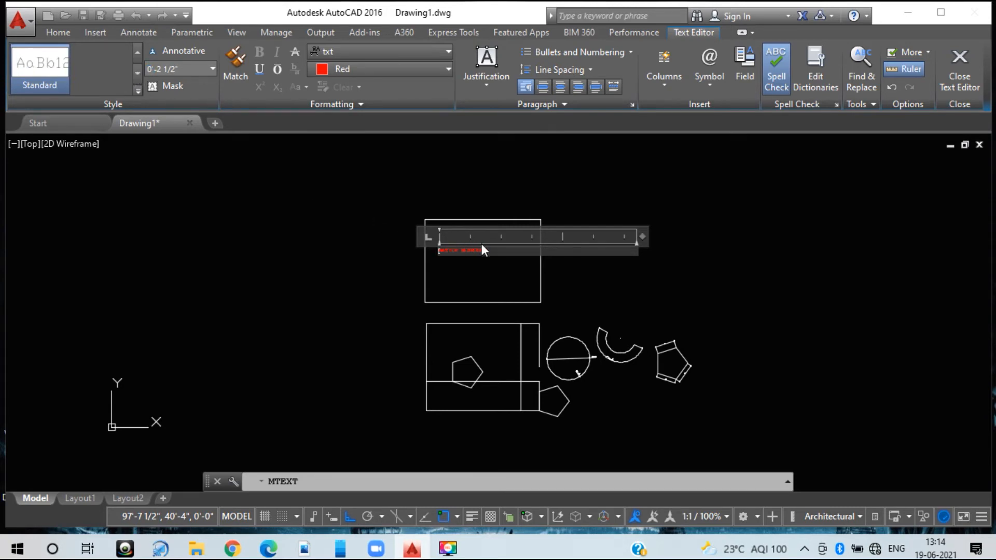
# - Set the height of the whole label to 1', and choose the Standard style again from the style gallery
pyautogui.moveTo(466, 250); pyautogui.dragTo(417, 244)
pyautogui.click(210, 74)
pyautogui.write("1'")
pyautogui.press('Return')
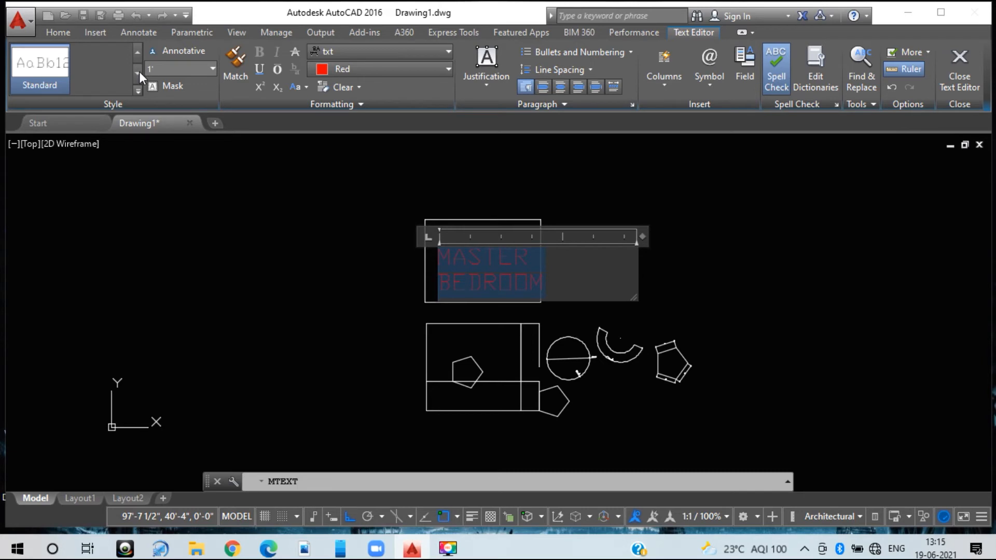
pyautogui.click(137, 90)
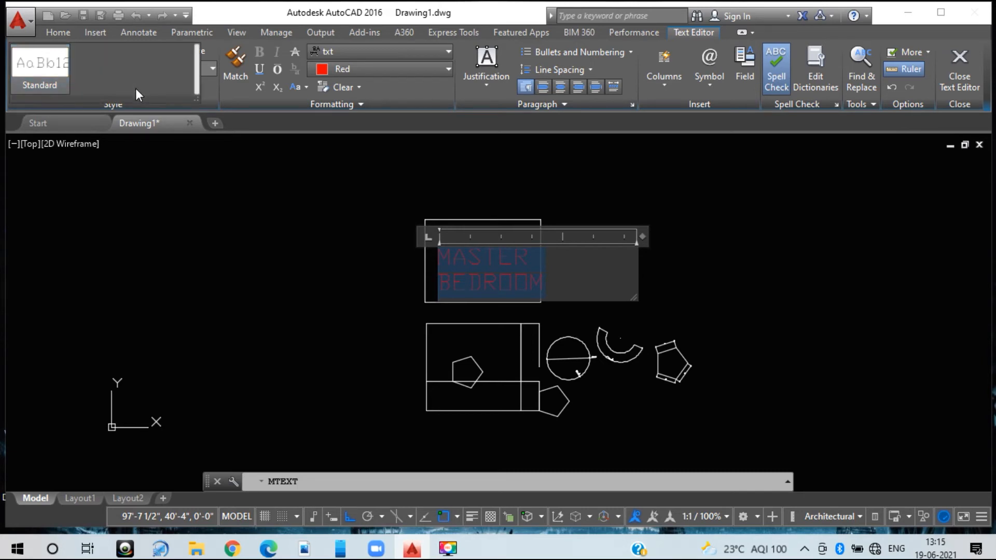
pyautogui.click(54, 78)
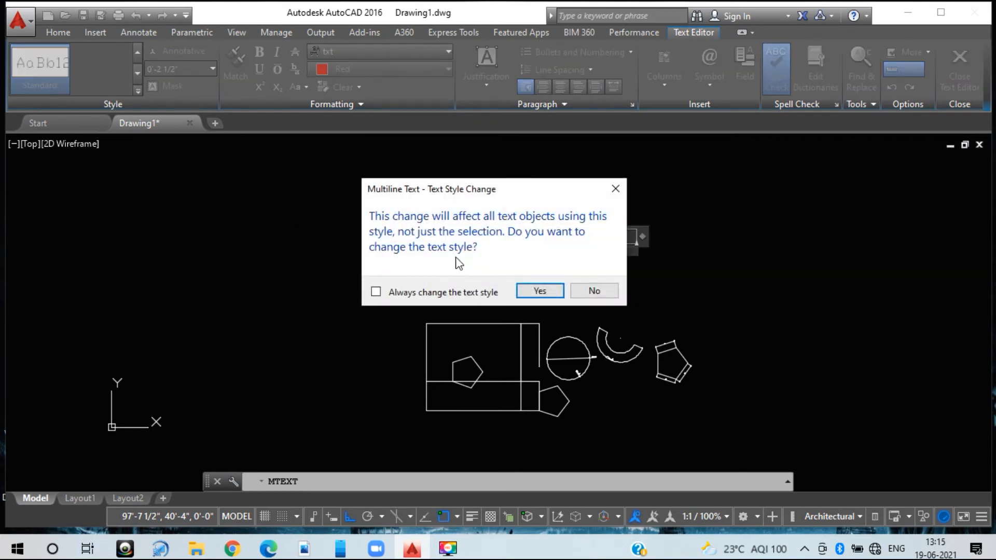
pyautogui.click(615, 189)
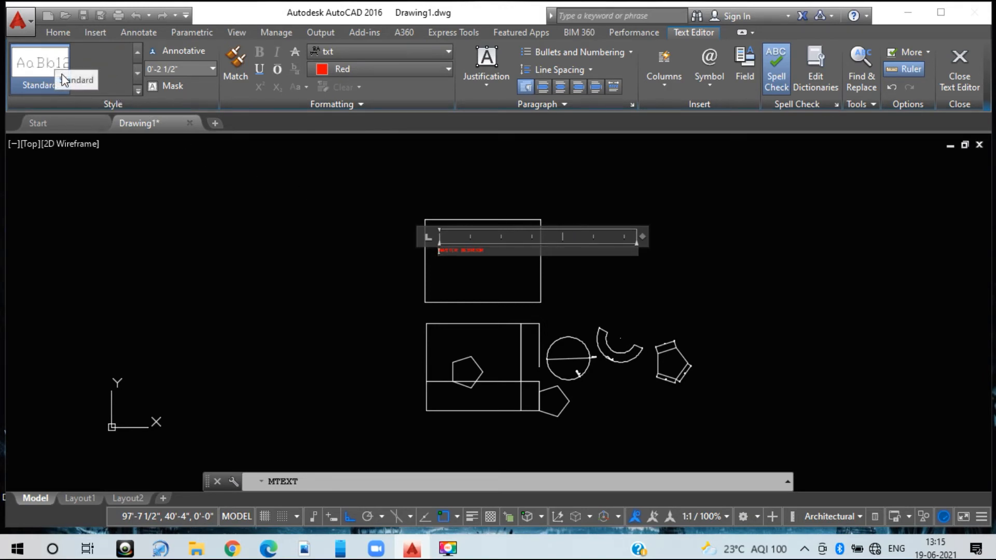
# - Try to choose Times New Roman as the label's font without selecting its text
pyautogui.click(343, 54)
pyautogui.scroll(-4, 370, 165)
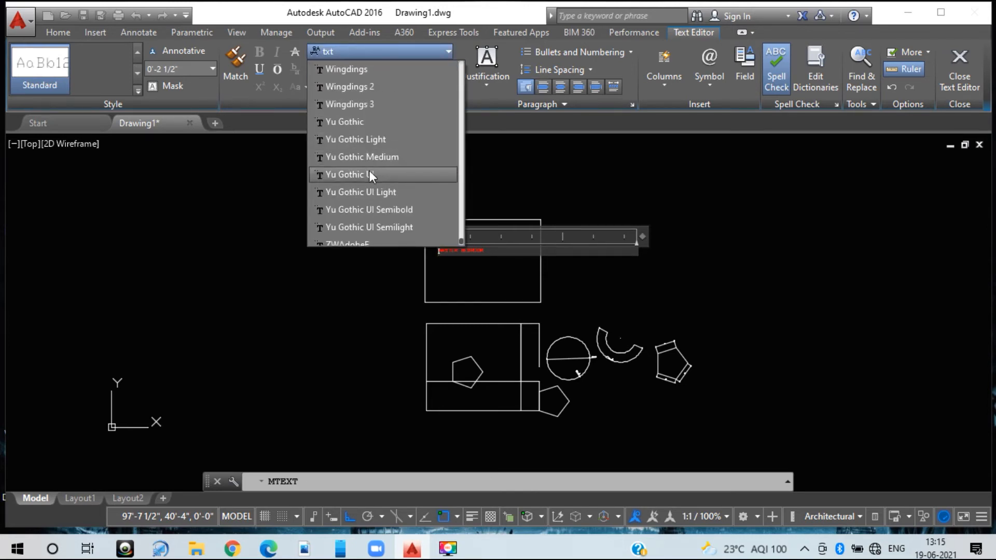
pyautogui.scroll(6, 370, 175)
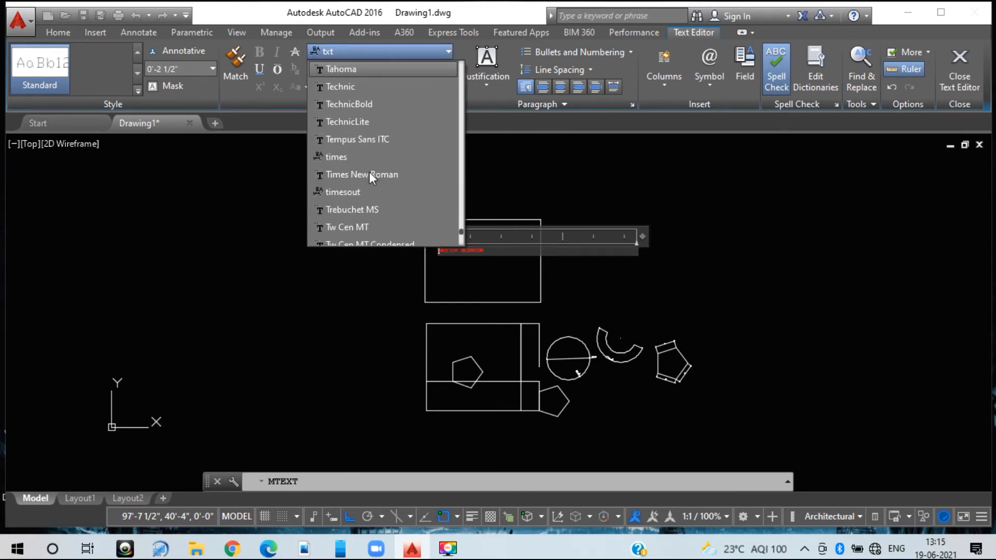
pyautogui.scroll(10, 370, 172)
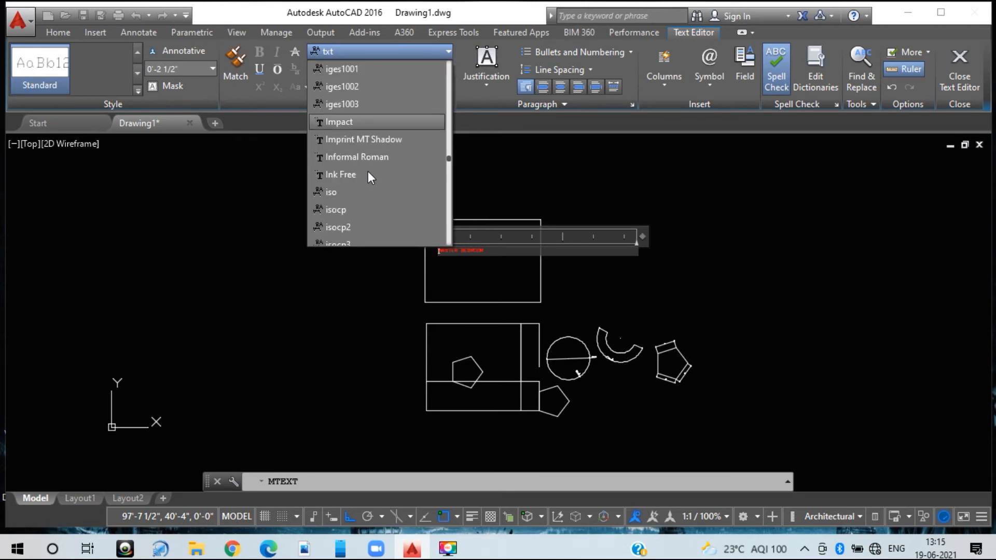
pyautogui.scroll(-10, 365, 165)
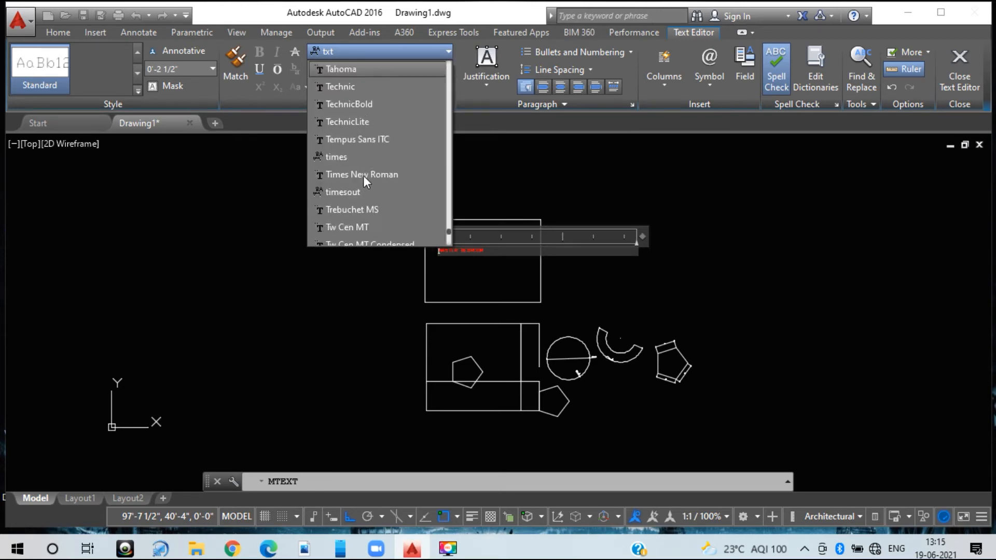
pyautogui.click(364, 175)
# - Select the whole "MASTER BEDROOM" text and change its font to Times New Roman with a height of 1'
pyautogui.moveTo(491, 250); pyautogui.dragTo(451, 251)
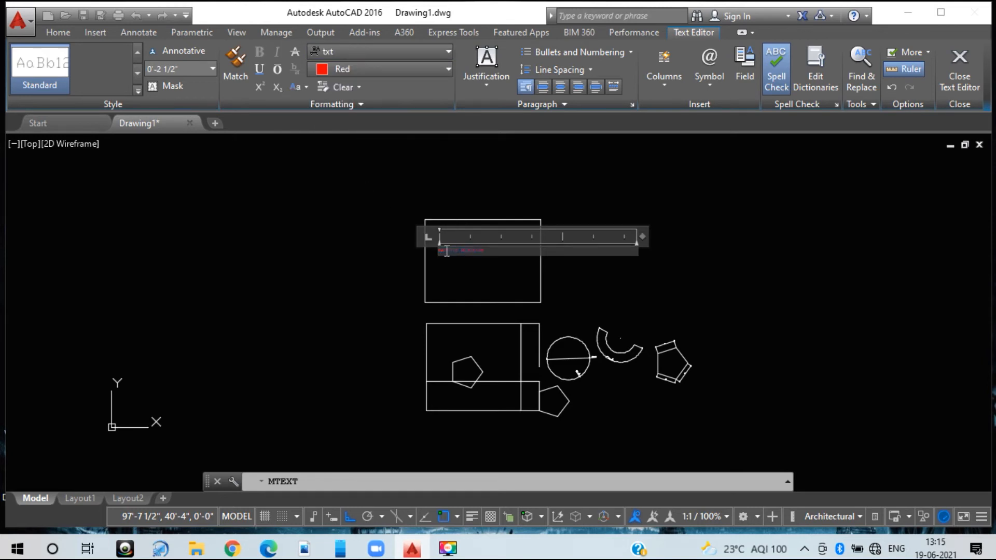
pyautogui.click(373, 62)
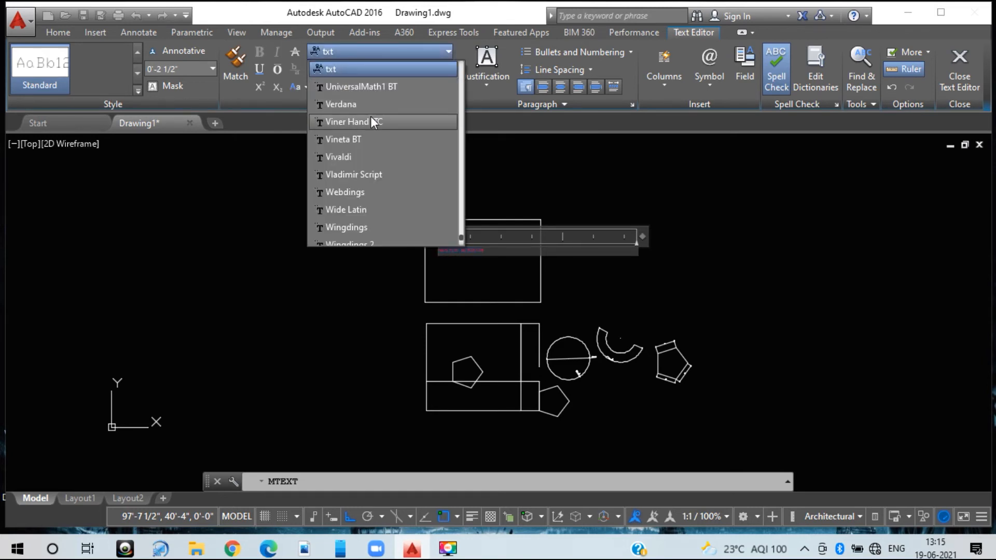
pyautogui.scroll(4, 371, 119)
pyautogui.scroll(-2, 369, 126)
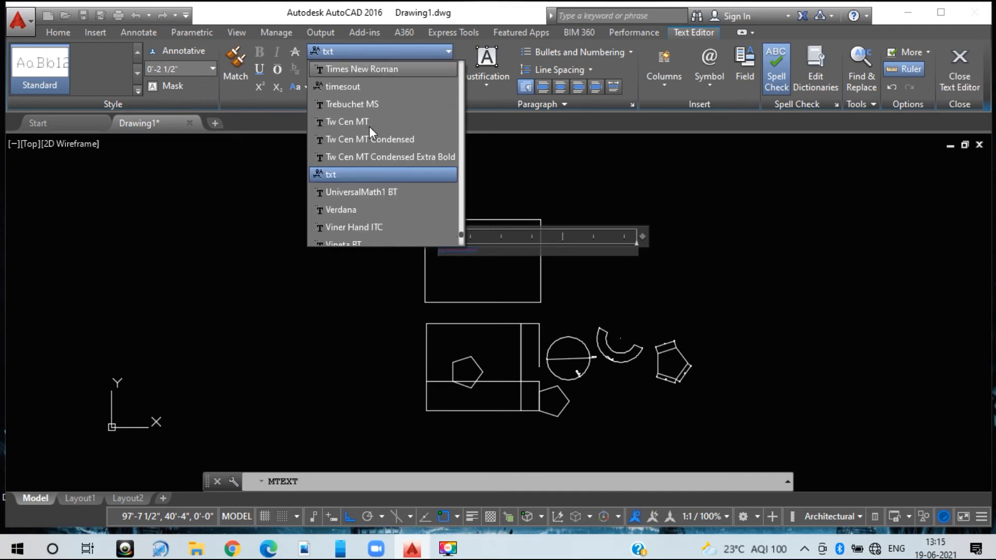
pyautogui.scroll(1, 370, 126)
pyautogui.click(369, 126)
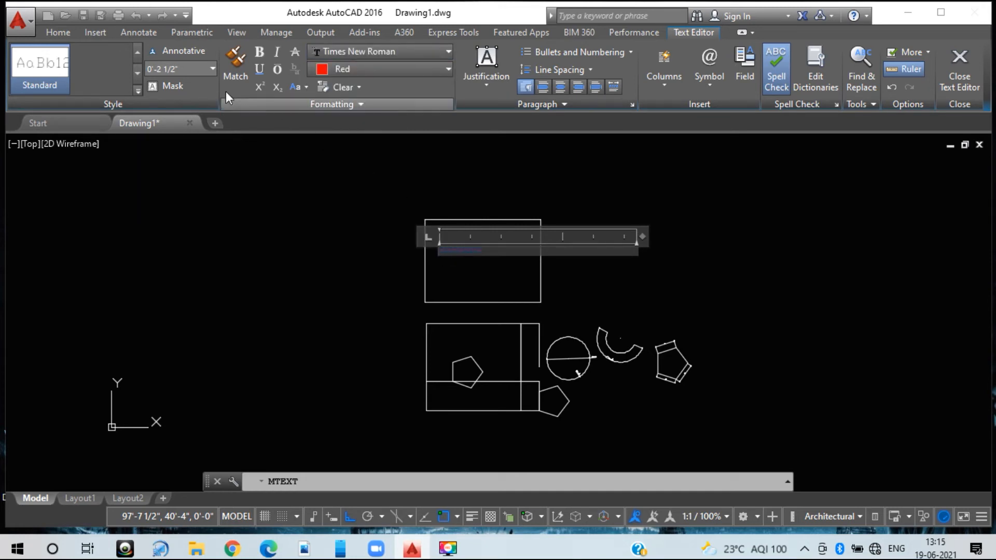
pyautogui.click(209, 72)
pyautogui.click(210, 72)
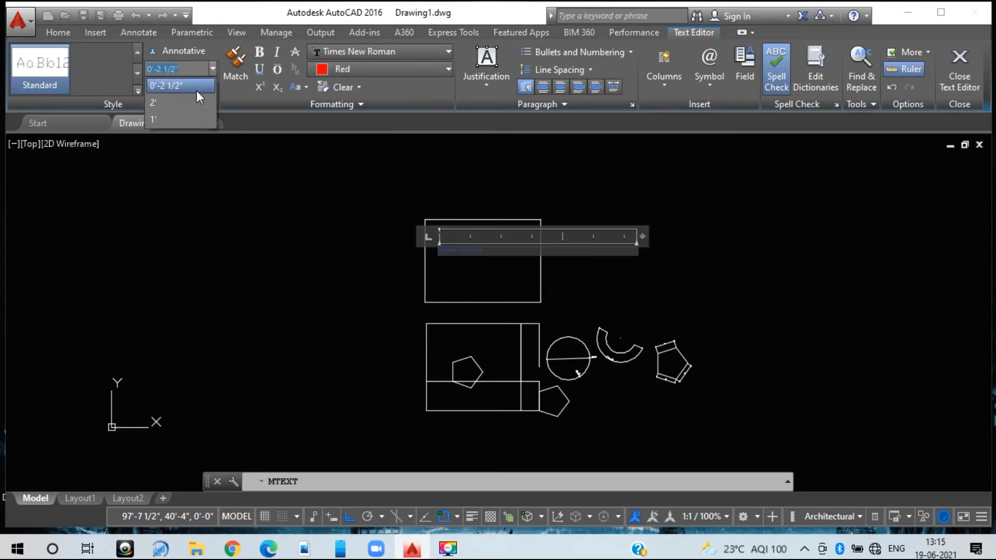
pyautogui.click(183, 125)
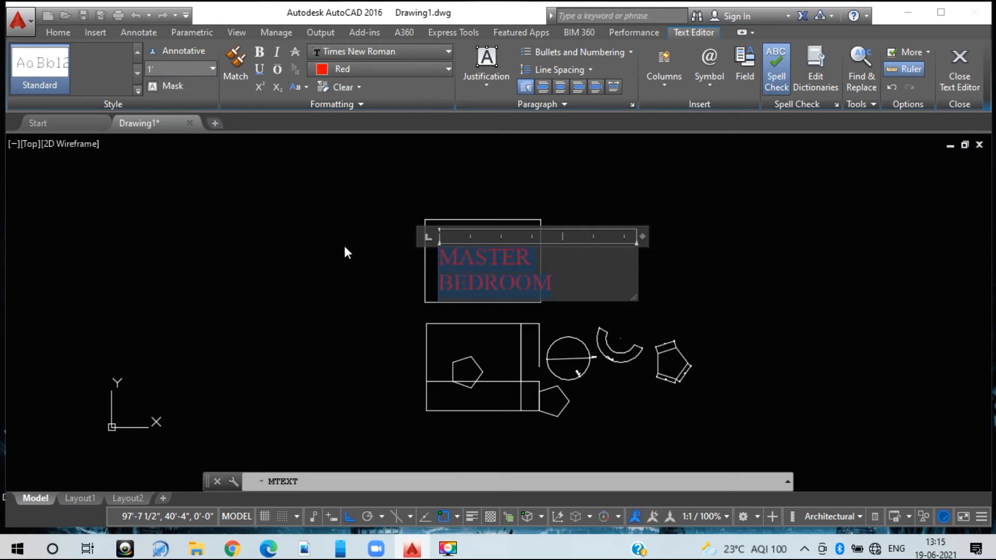
# - Make the "MASTER BEDROOM" text bold, italic and underlined, and leave the text editor without saving the text changes
pyautogui.click(259, 52)
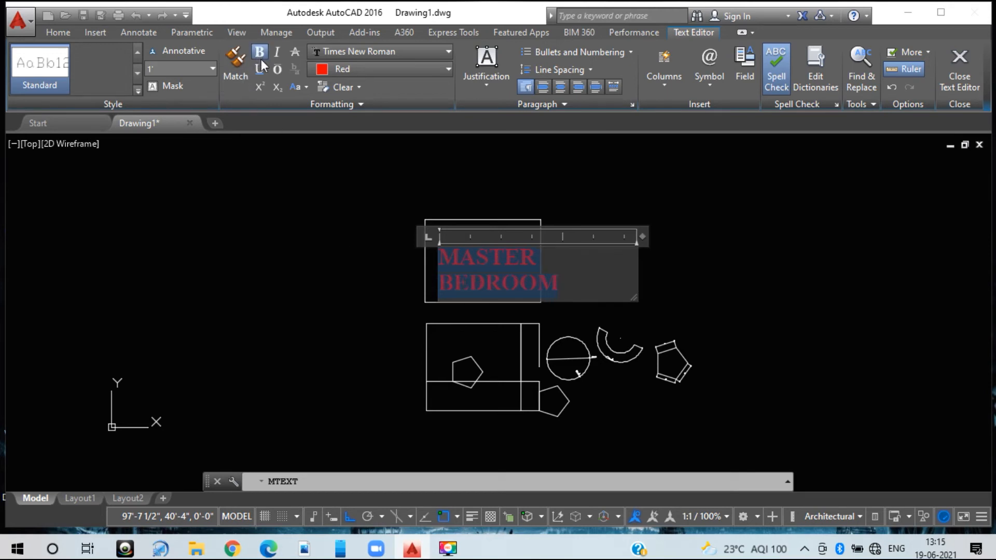
pyautogui.click(277, 52)
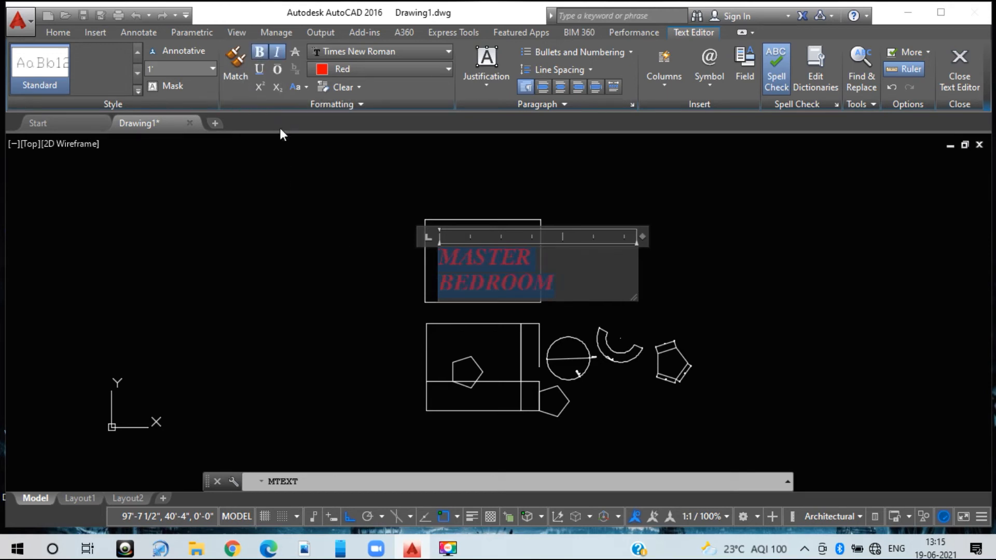
pyautogui.click(259, 69)
pyautogui.press('Escape')
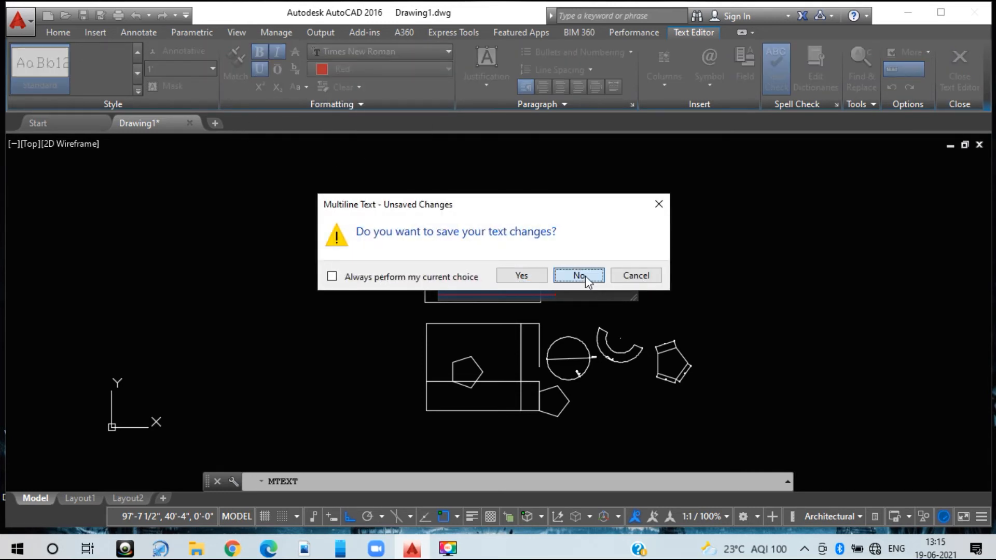
pyautogui.click(579, 274)
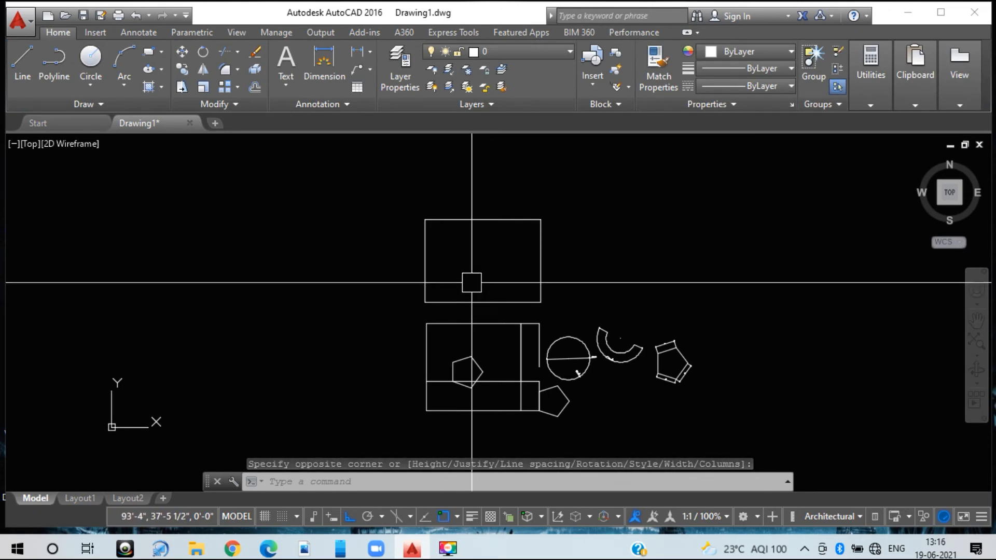
# - Insert an empty Standard-style table with 5 columns and 1 data row beside the upper rectangle using the TB command, leaving its cells blank
pyautogui.moveTo(492, 284); pyautogui.dragTo(340, 300, button='middle')
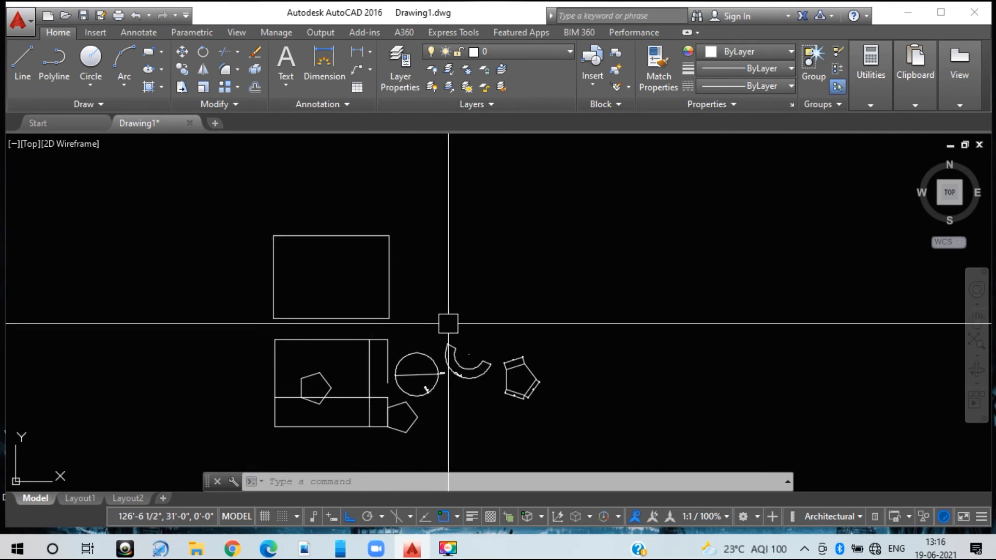
pyautogui.moveTo(447, 323)
pyautogui.mouseDown(button='middle')
pyautogui.moveTo(500, 311)
pyautogui.moveTo(345, 282)
pyautogui.mouseUp(button='middle')
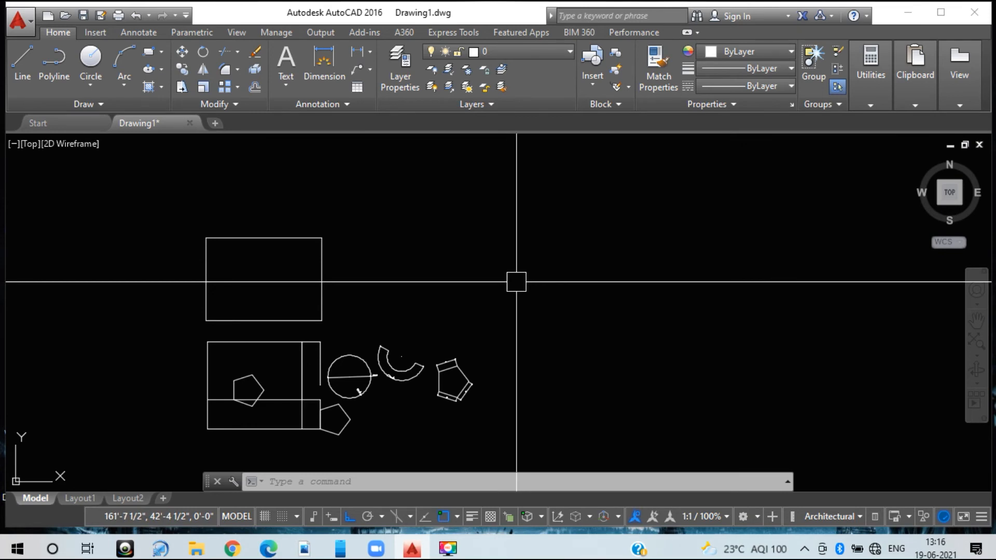
pyautogui.write('TB')
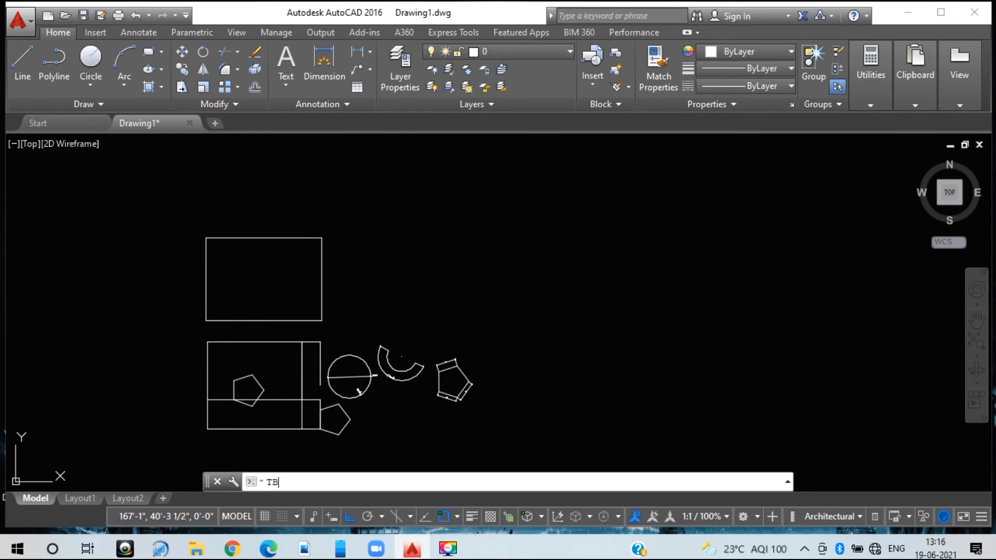
pyautogui.press('Return')
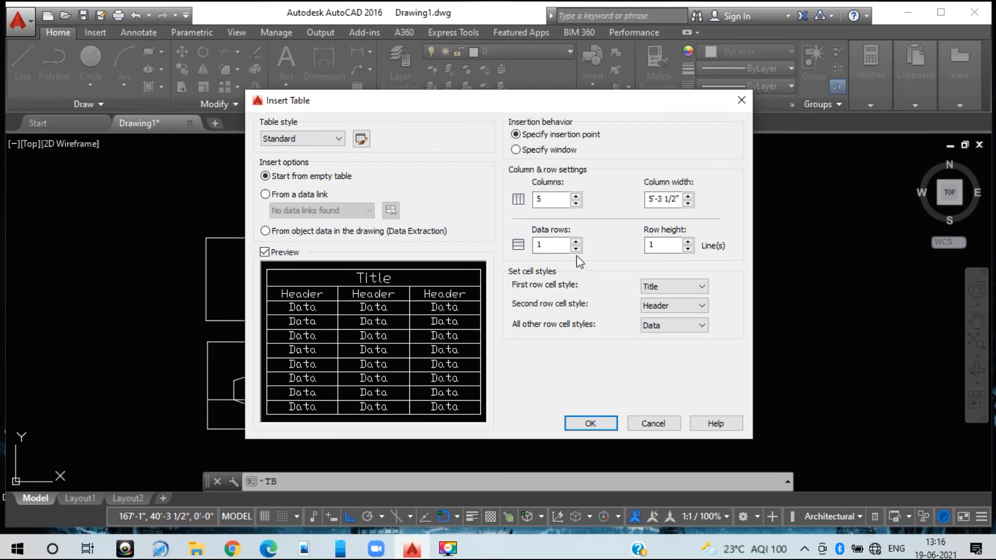
pyautogui.click(650, 245)
pyautogui.click(591, 422)
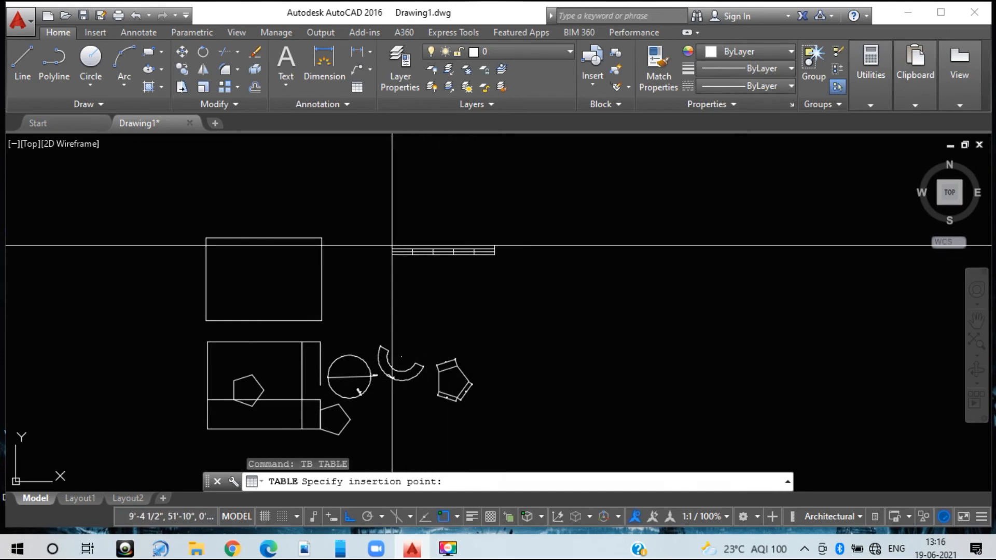
pyautogui.click(207, 237)
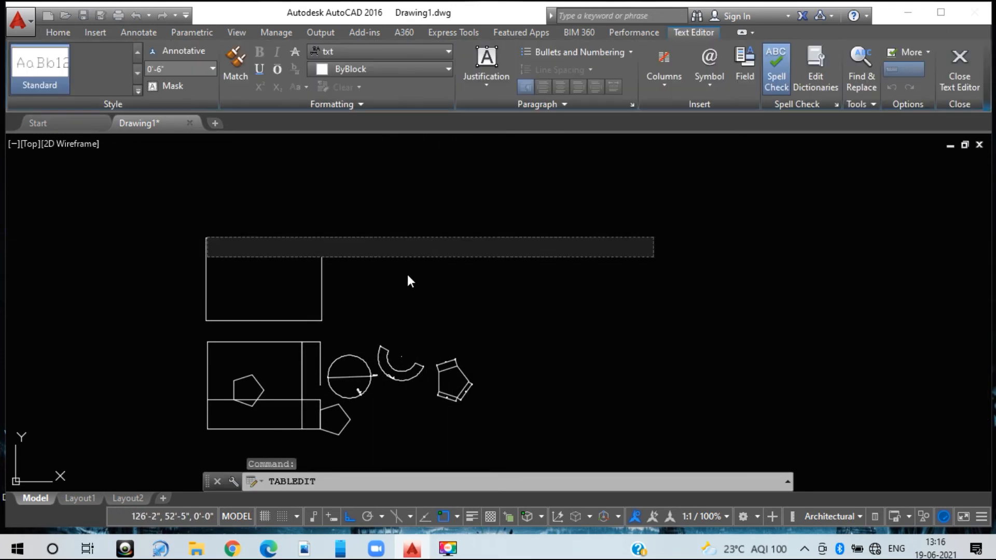
pyautogui.click(429, 264)
# - Examine the new table's rows and columns, opening its title cell for editing and leaving it without entering text
pyautogui.scroll(5, 424, 255)
pyautogui.moveTo(401, 248); pyautogui.dragTo(536, 310, button='middle')
pyautogui.click(466, 237)
pyautogui.click(429, 221)
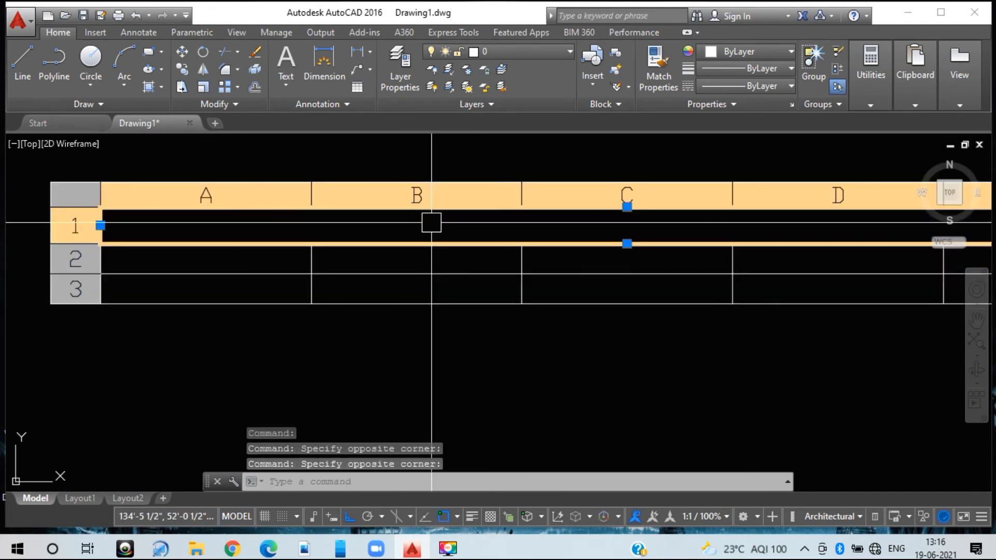
pyautogui.doubleClick(431, 223)
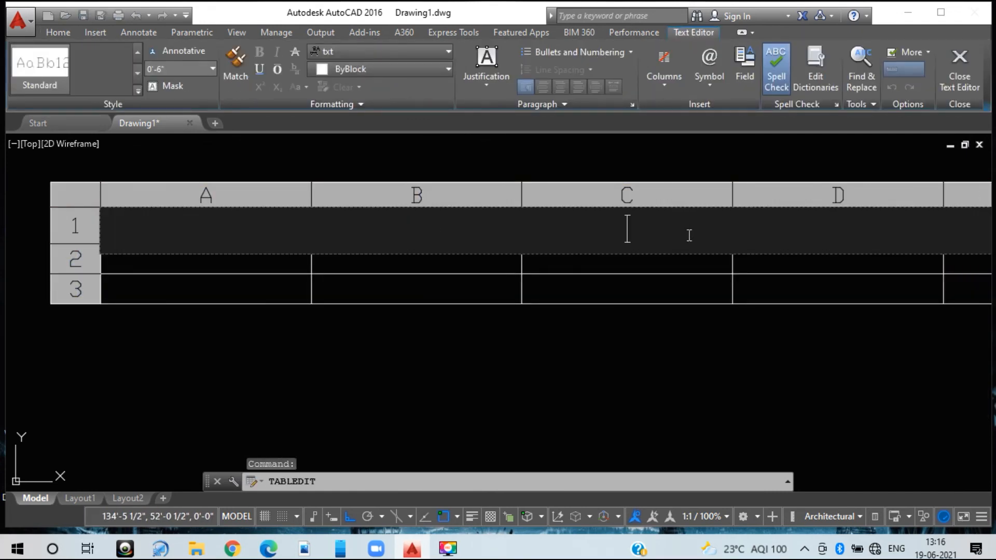
pyautogui.click(579, 337)
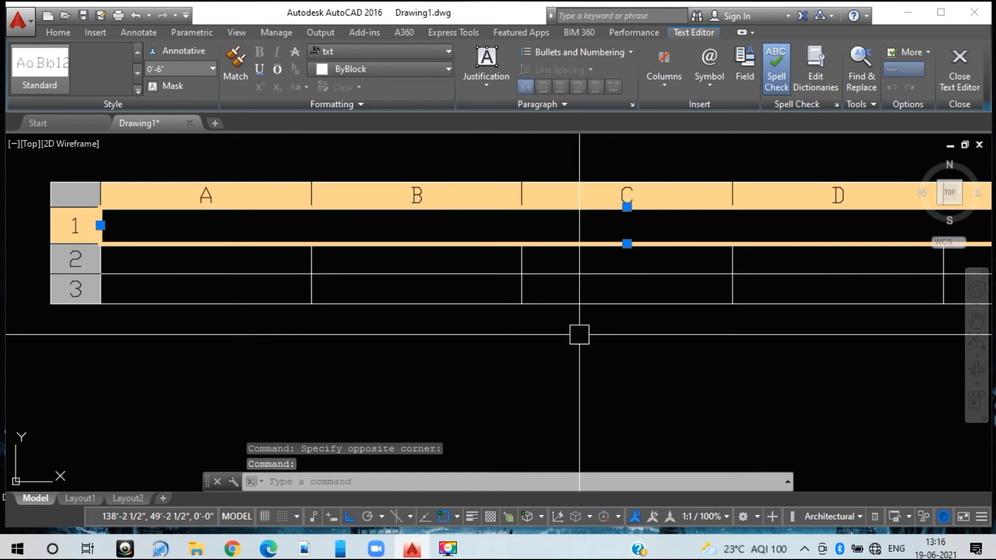
pyautogui.scroll(-7, 578, 336)
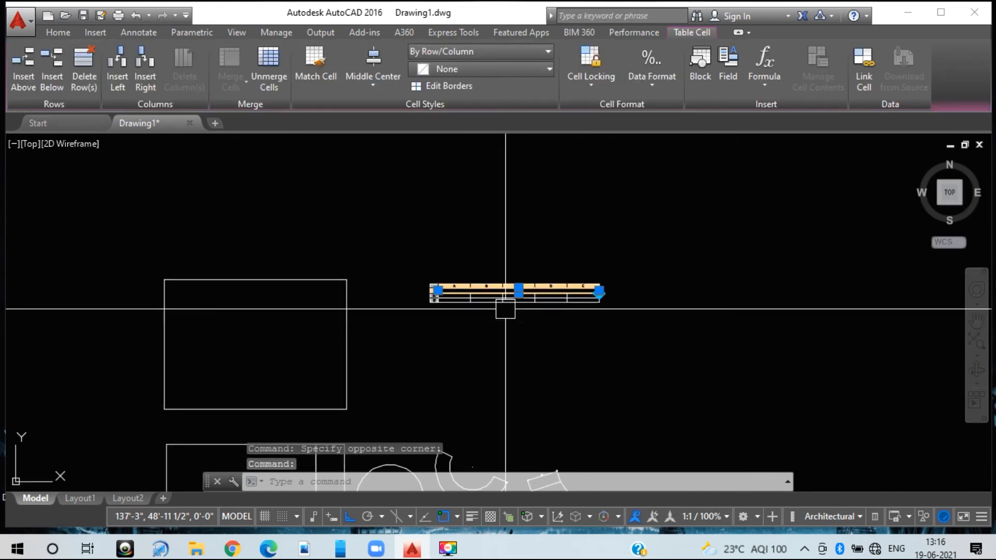
# - Deselect the table cell and create a new layer named UNIQUE using the LA command
pyautogui.press('Escape')
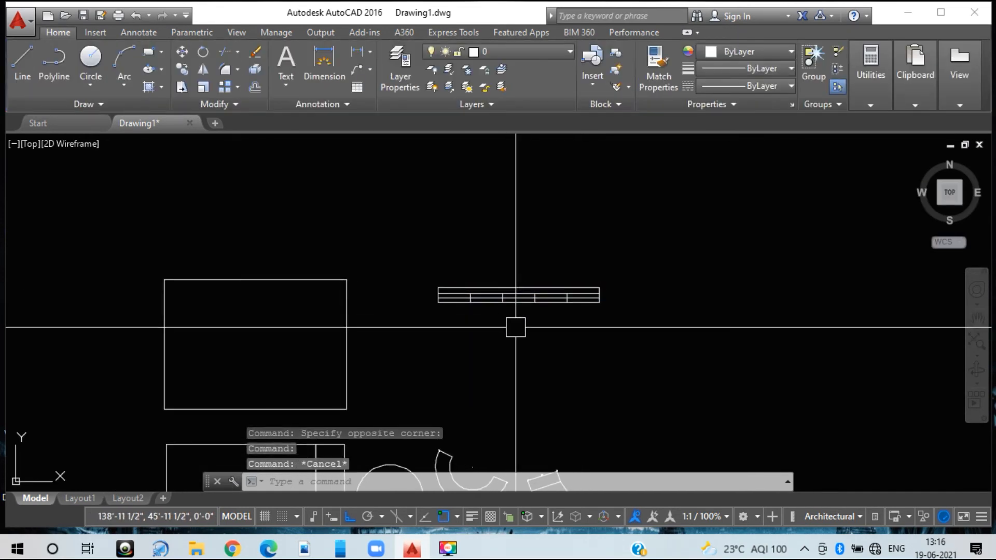
pyautogui.click(504, 56)
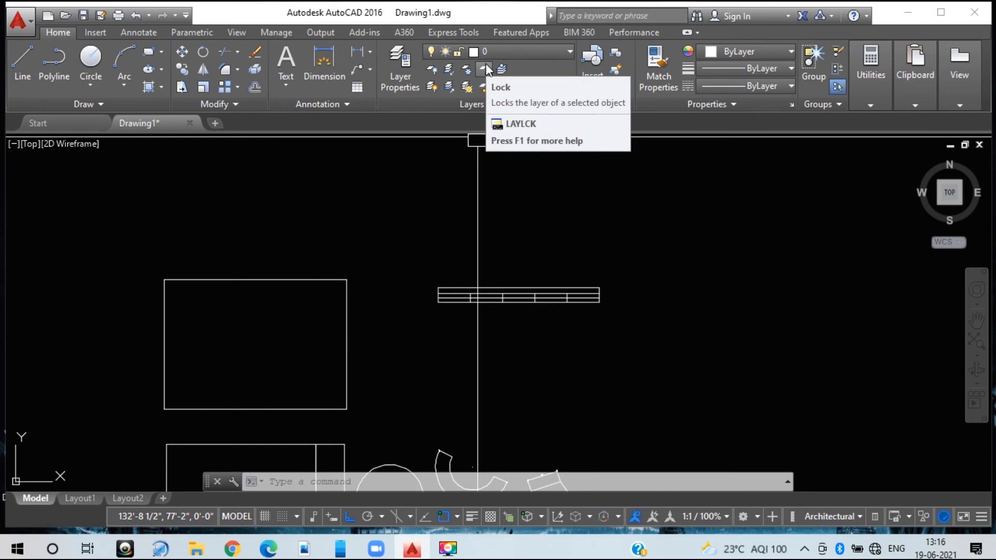
pyautogui.write('la')
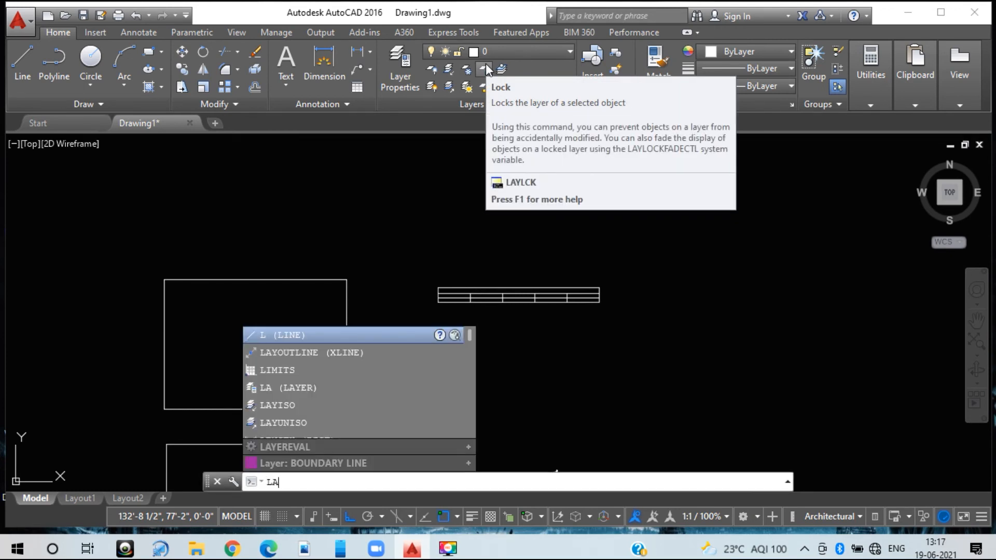
pyautogui.press('Return')
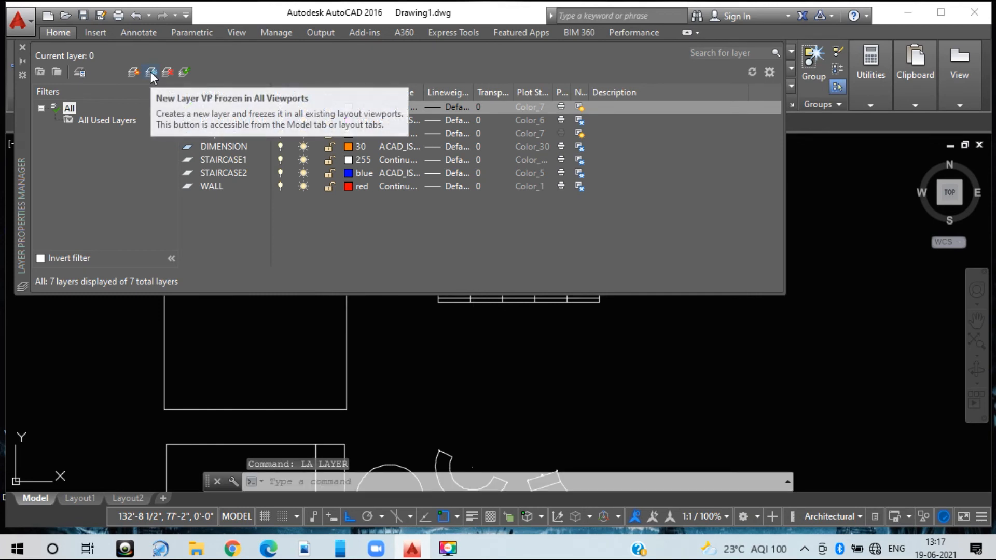
pyautogui.click(150, 72)
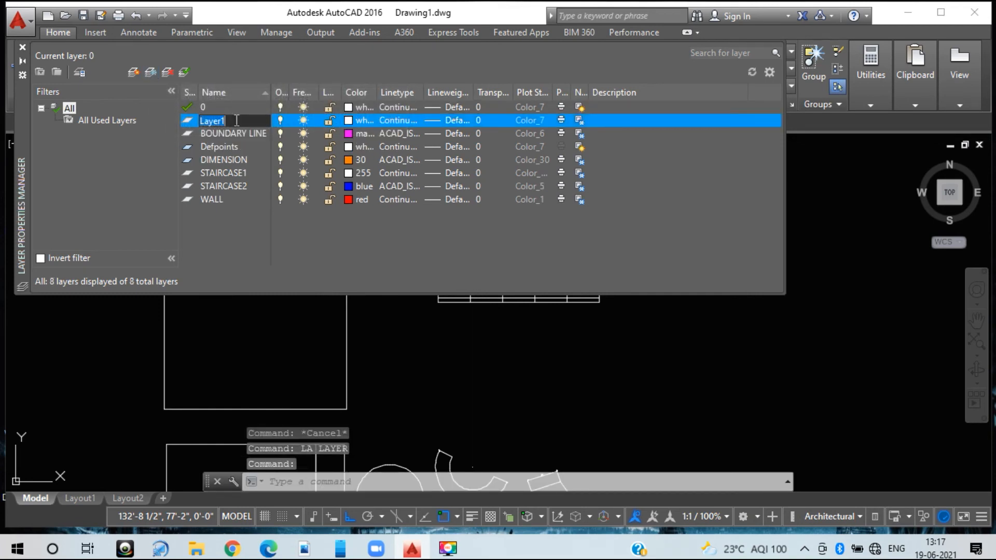
pyautogui.write('UNIQ')
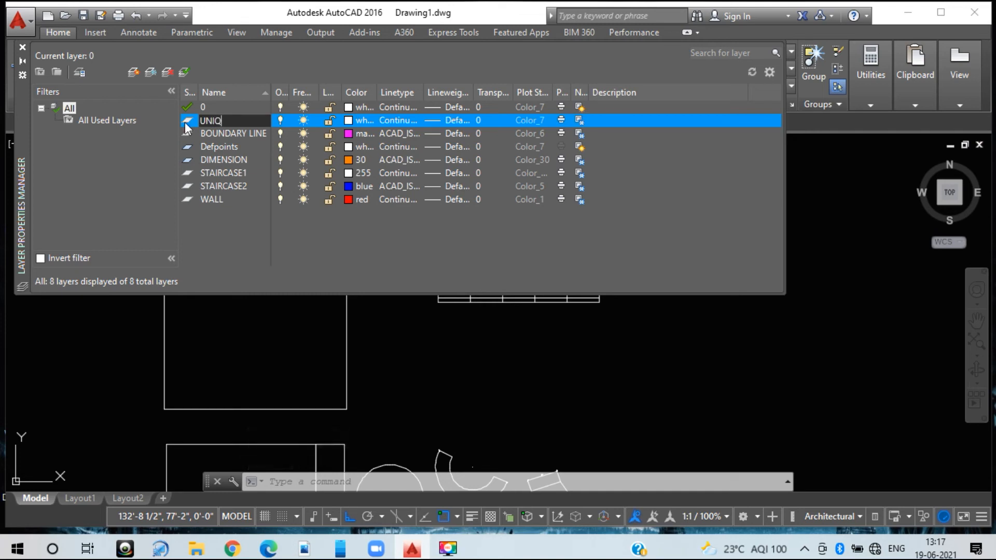
pyautogui.write('UE')
pyautogui.press('Return')
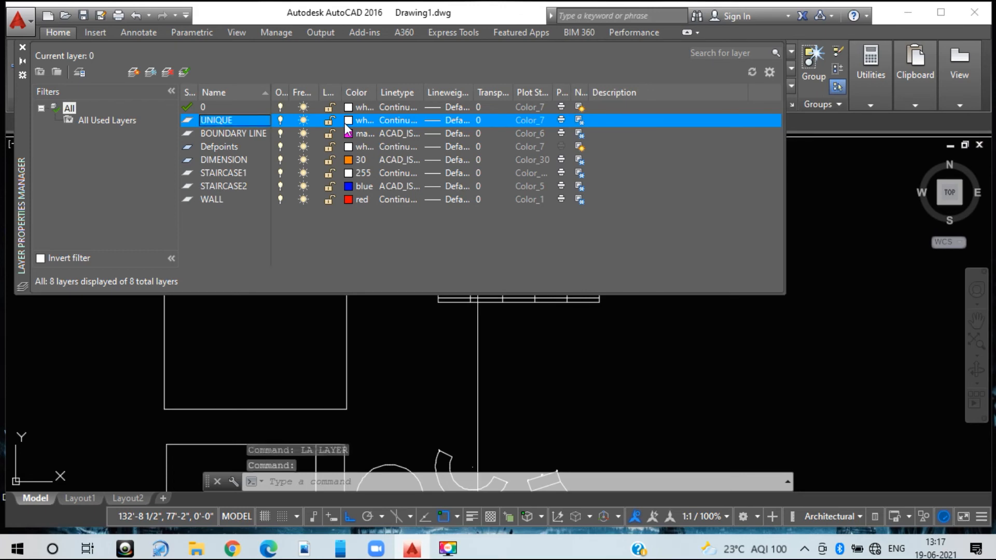
# - Set the UNIQUE layer's color to green and open its linetype selection
pyautogui.click(348, 120)
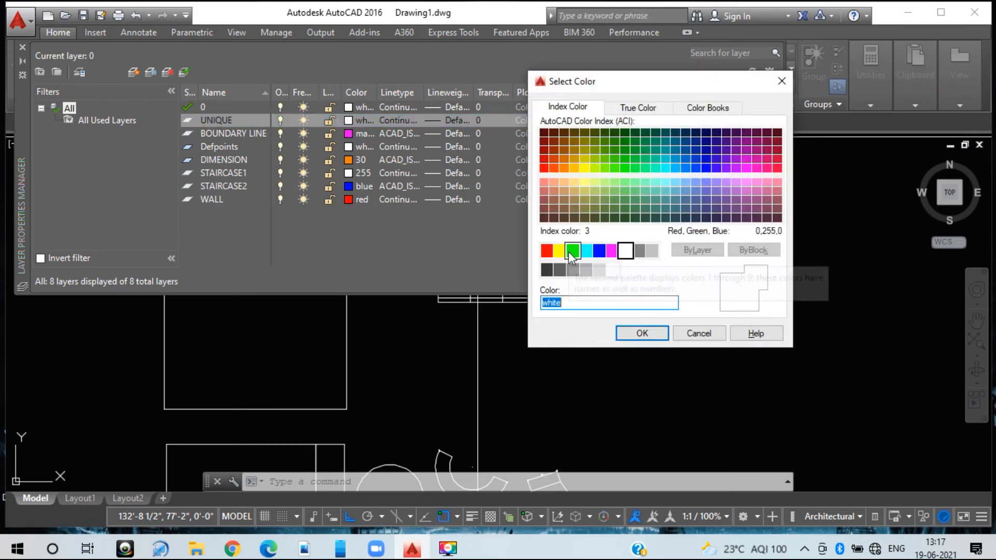
pyautogui.click(570, 251)
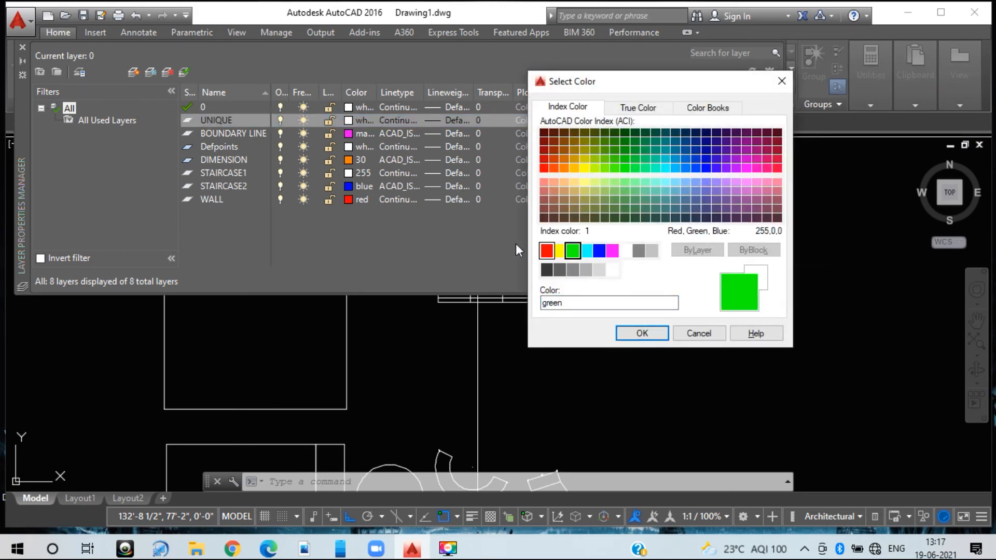
pyautogui.click(635, 334)
pyautogui.click(395, 119)
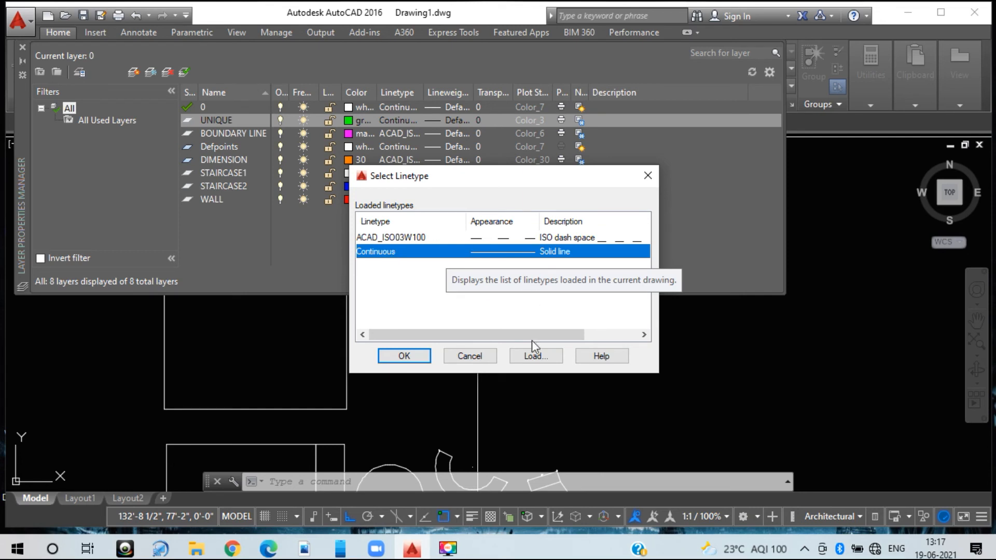
pyautogui.click(520, 355)
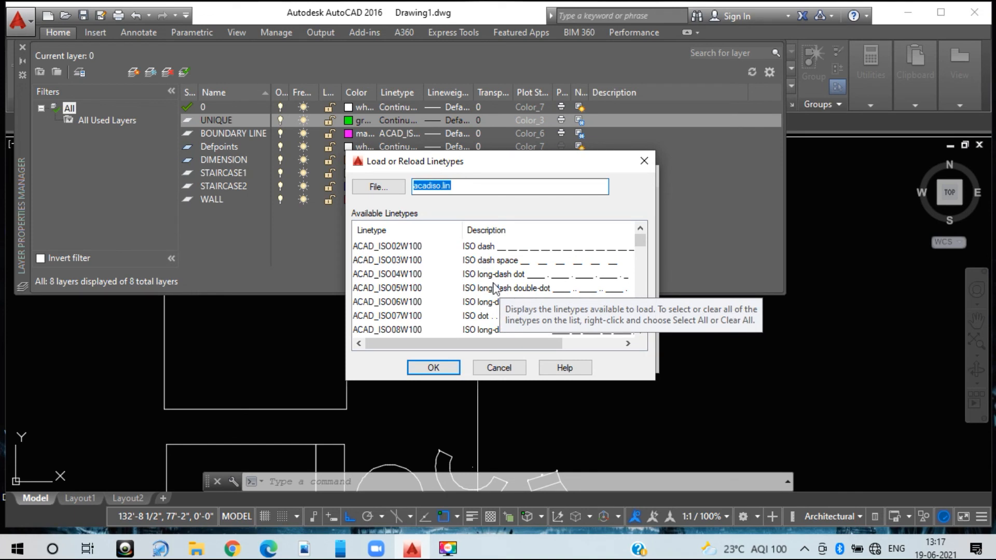
pyautogui.moveTo(637, 238); pyautogui.dragTo(639, 320)
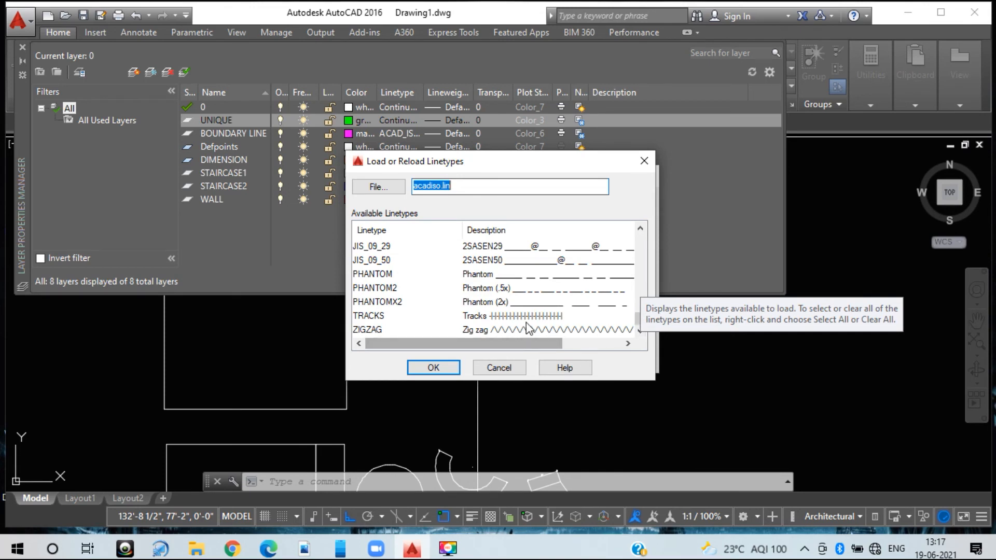
pyautogui.click(440, 367)
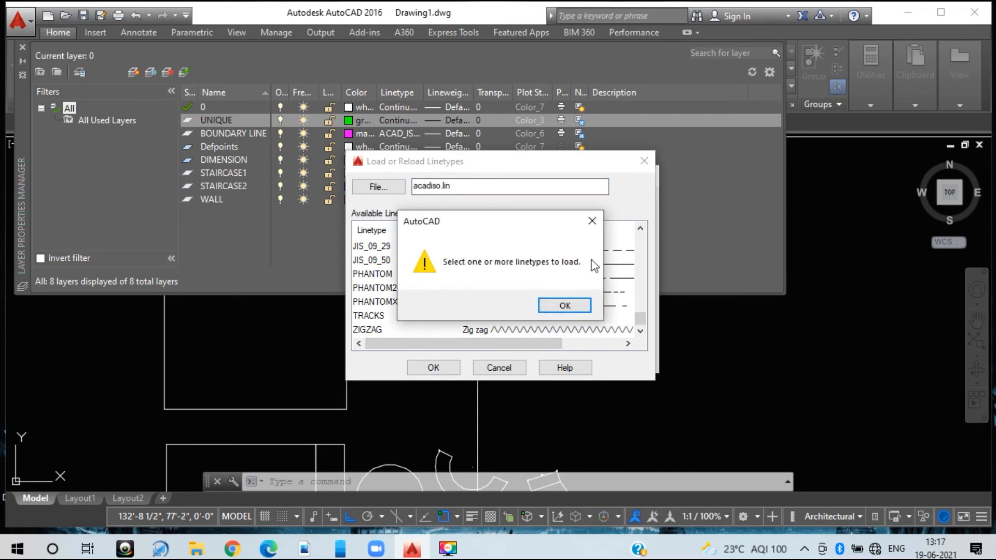
pyautogui.click(553, 306)
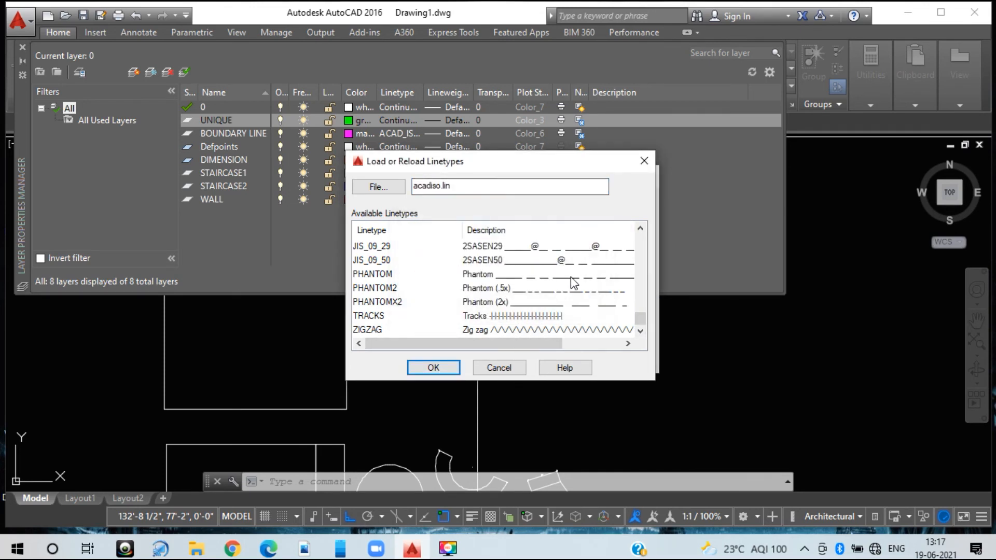
pyautogui.click(499, 368)
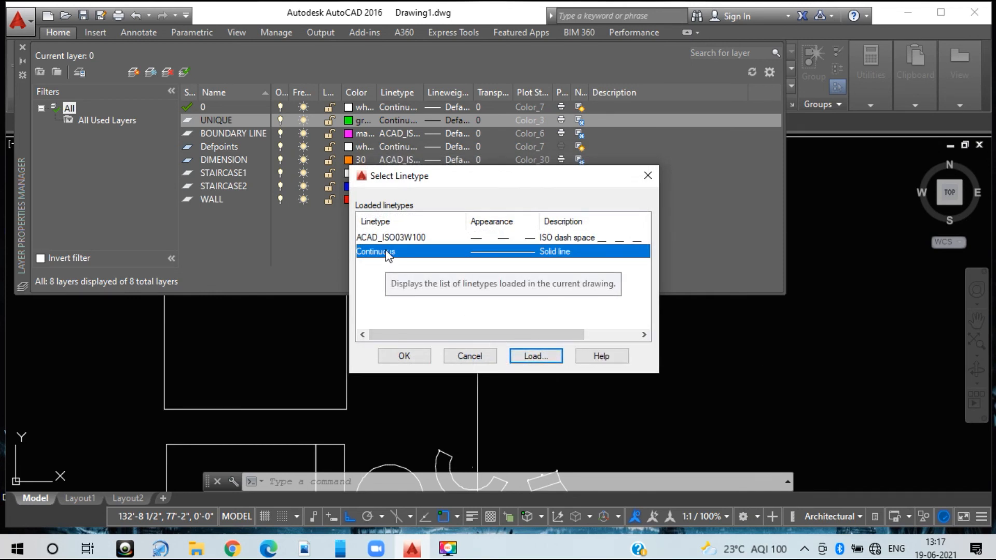
# - Assign the ACAD_ISO03W100 linetype to the UNIQUE layer, keep its lineweight at Default, and close the layer manager
pyautogui.click(386, 237)
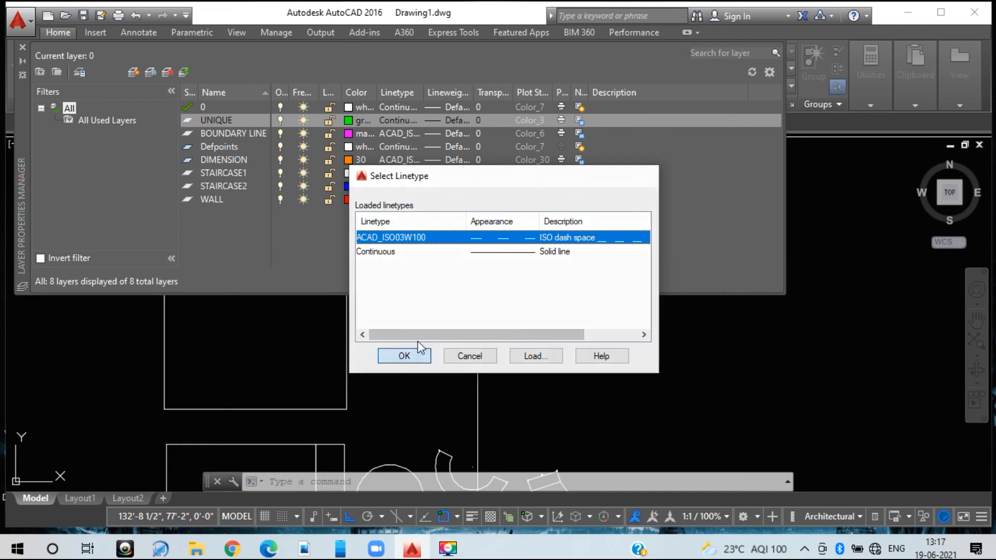
pyautogui.click(401, 355)
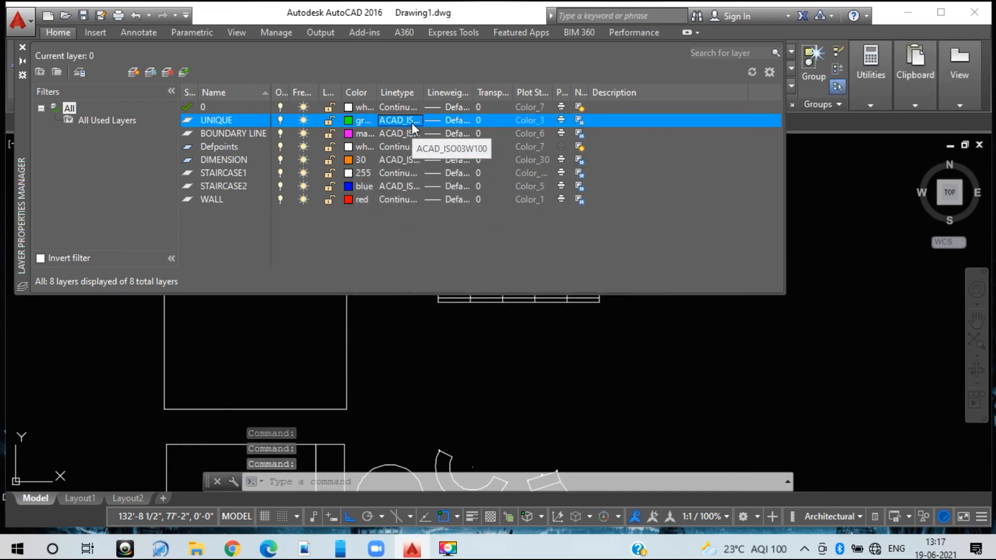
pyautogui.click(450, 118)
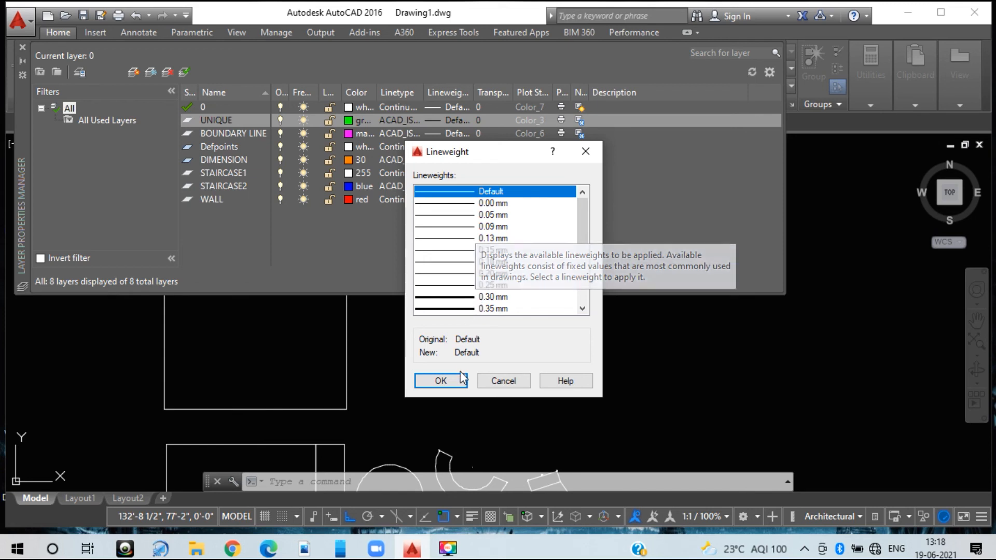
pyautogui.click(440, 380)
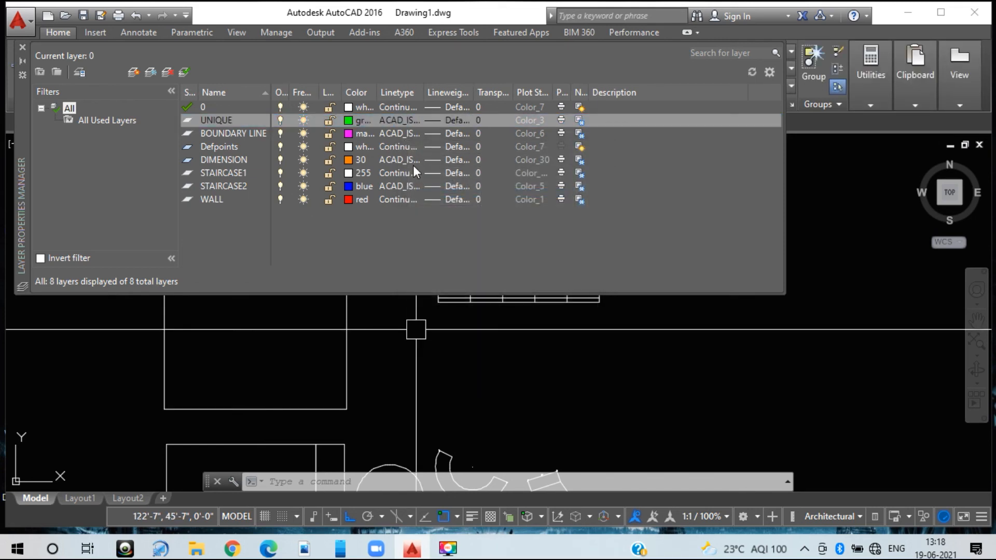
pyautogui.click(22, 48)
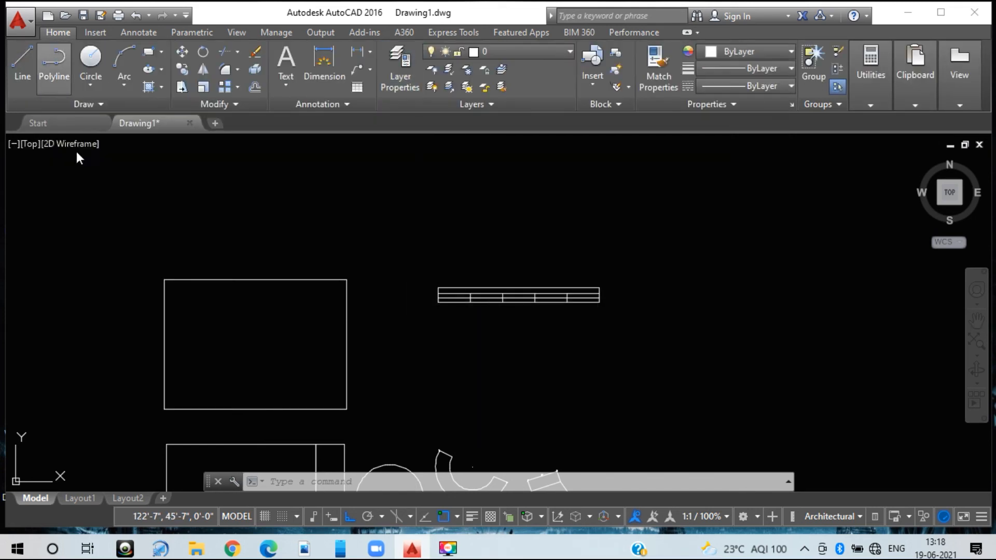
# - Move the upper rectangle beside the table onto the UNIQUE layer and clear the selection
pyautogui.click(285, 279)
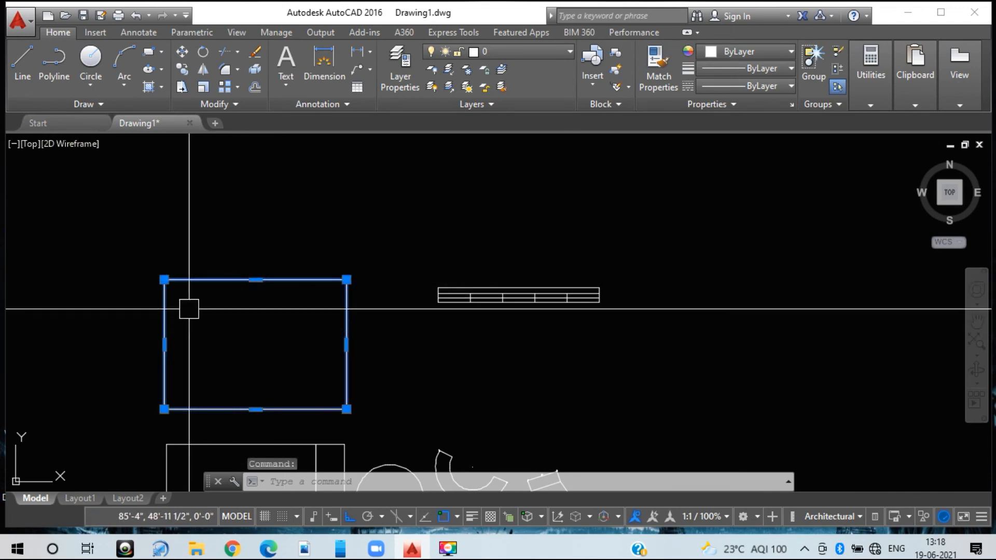
pyautogui.click(503, 56)
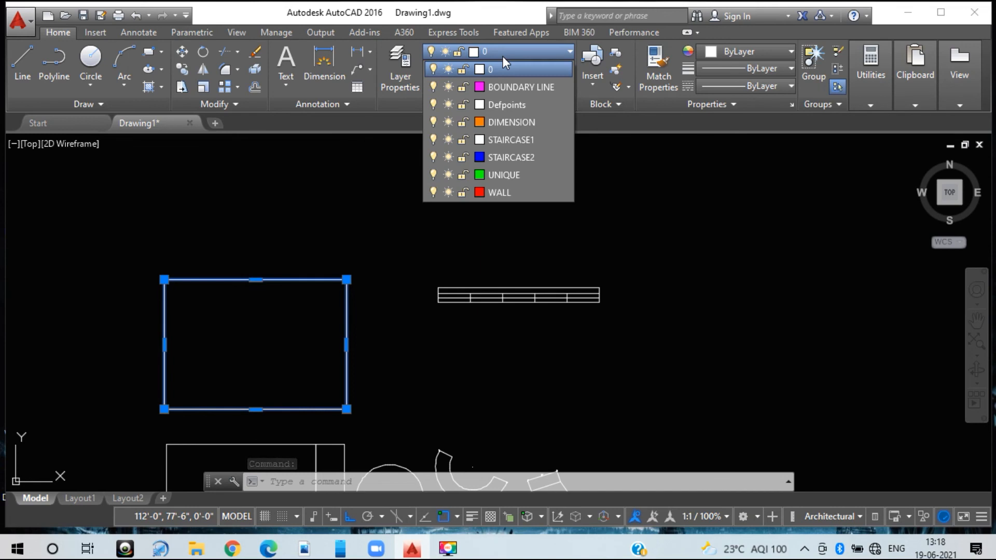
pyautogui.click(503, 175)
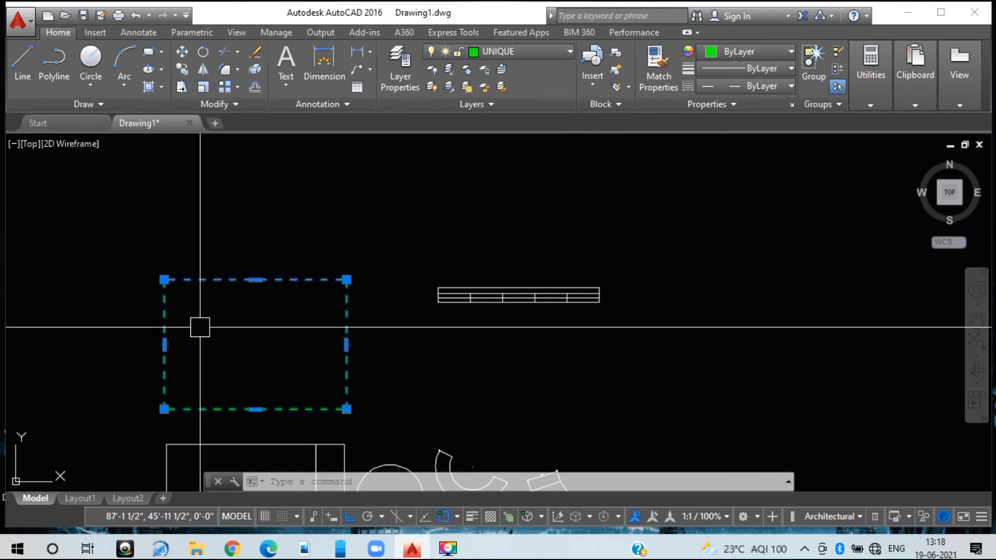
pyautogui.click(240, 329)
pyautogui.click(201, 344)
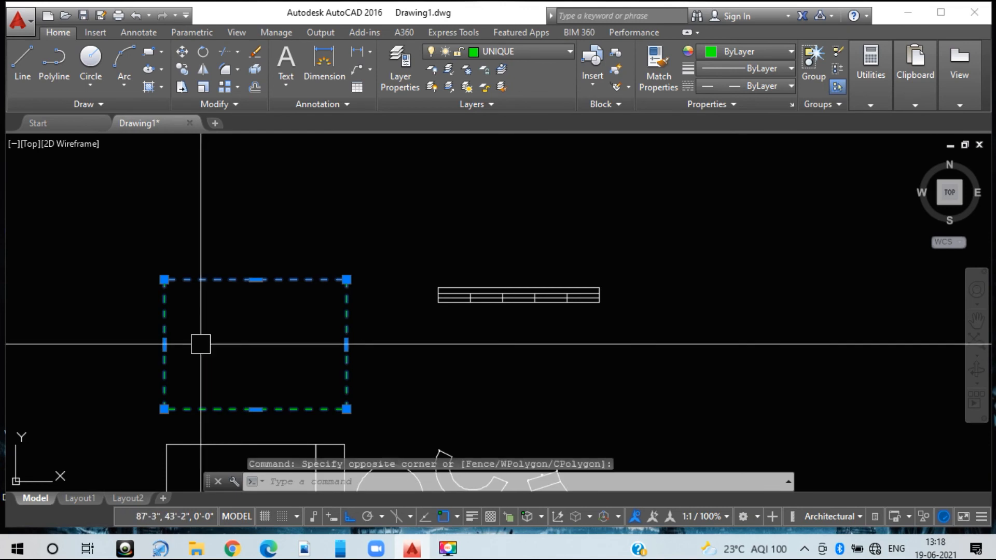
pyautogui.press('Escape')
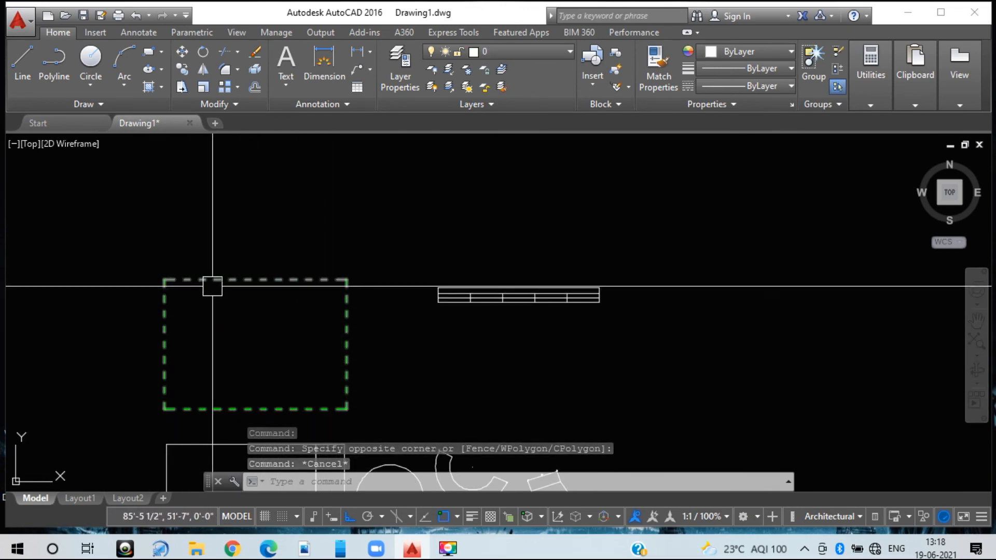
pyautogui.scroll(5, 233, 280)
pyautogui.scroll(-5, 433, 298)
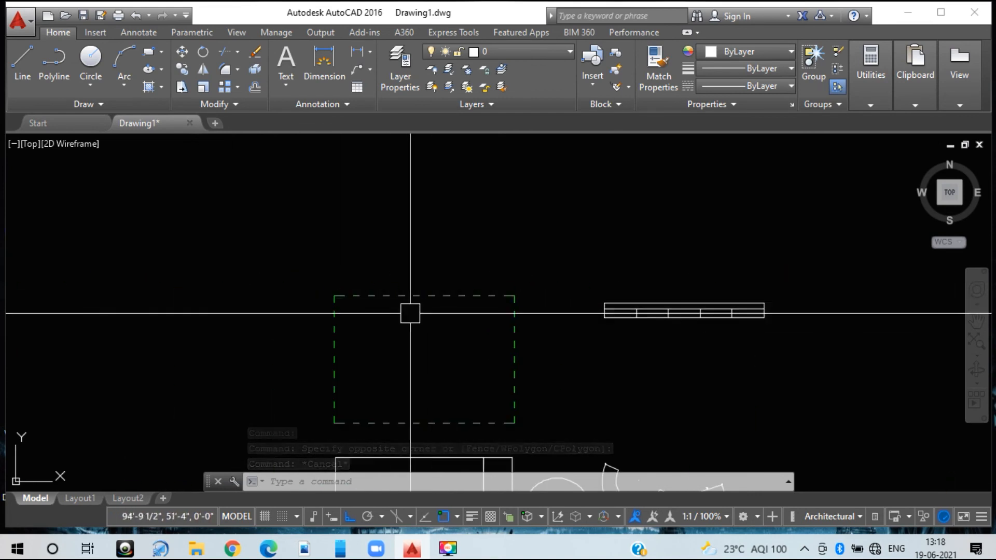
pyautogui.moveTo(378, 315); pyautogui.dragTo(358, 304, button='middle')
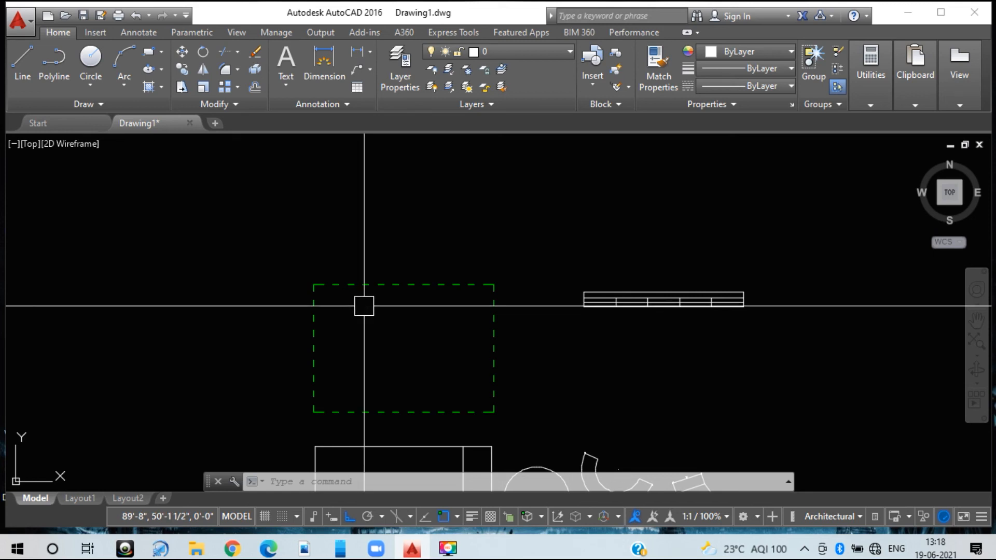
pyautogui.scroll(-3, 438, 316)
pyautogui.moveTo(431, 327); pyautogui.dragTo(361, 231, button='middle')
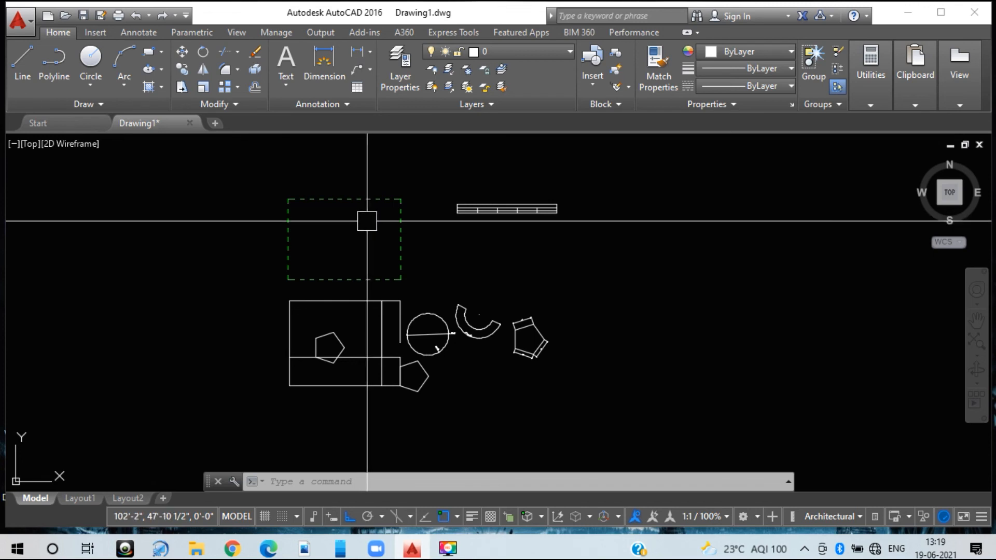
pyautogui.moveTo(372, 276)
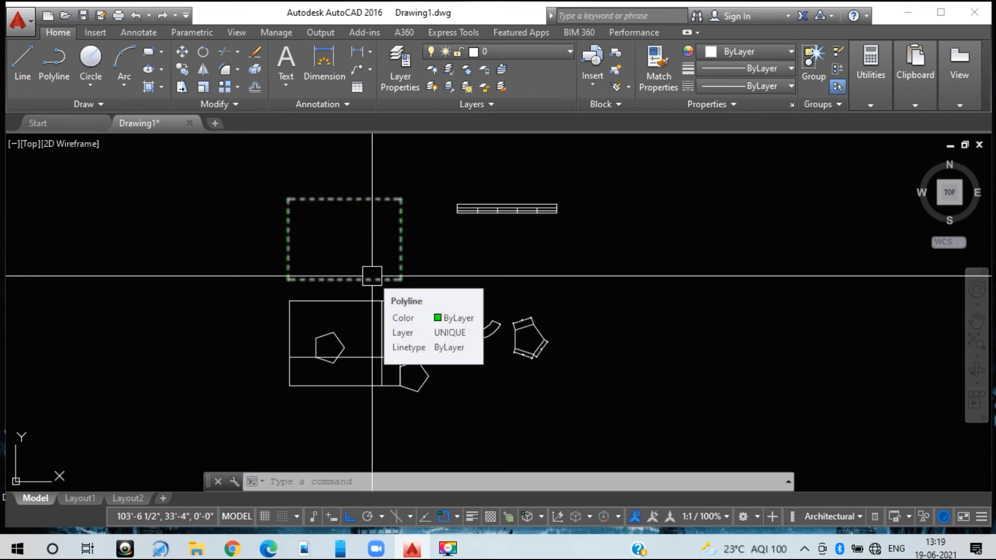